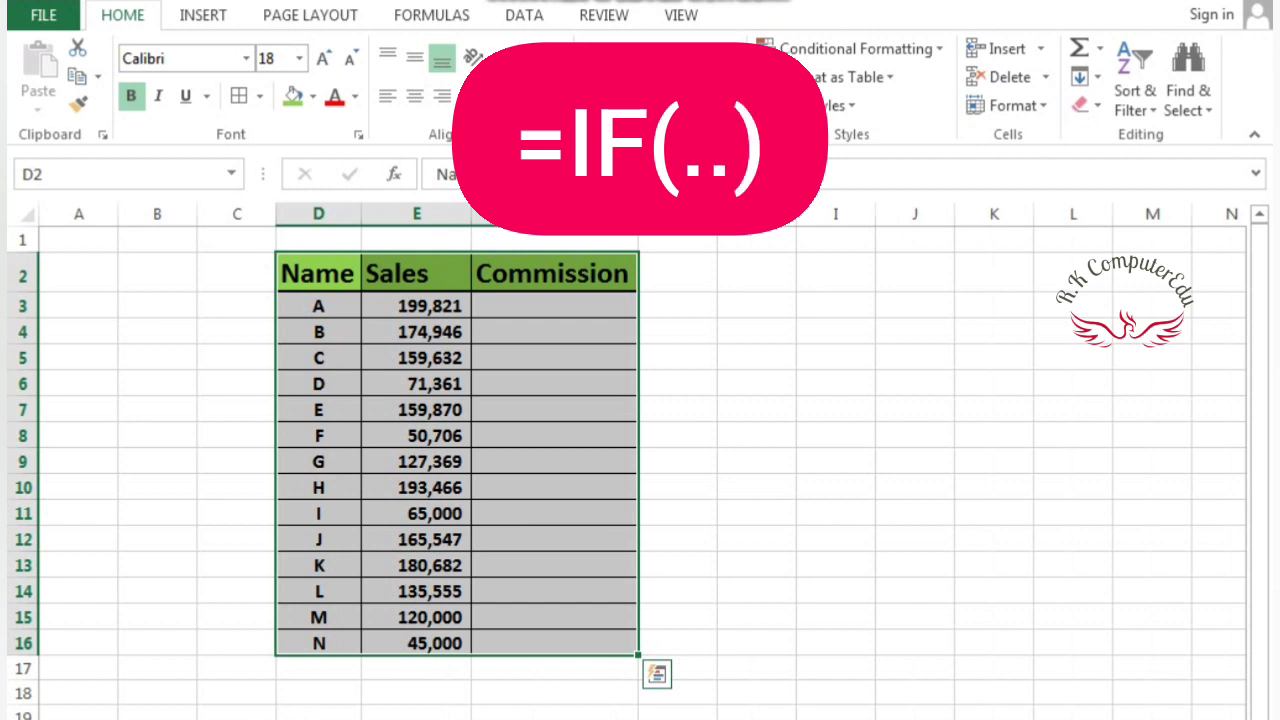
{"action": "left_click", "coordinate": [527, 477]}
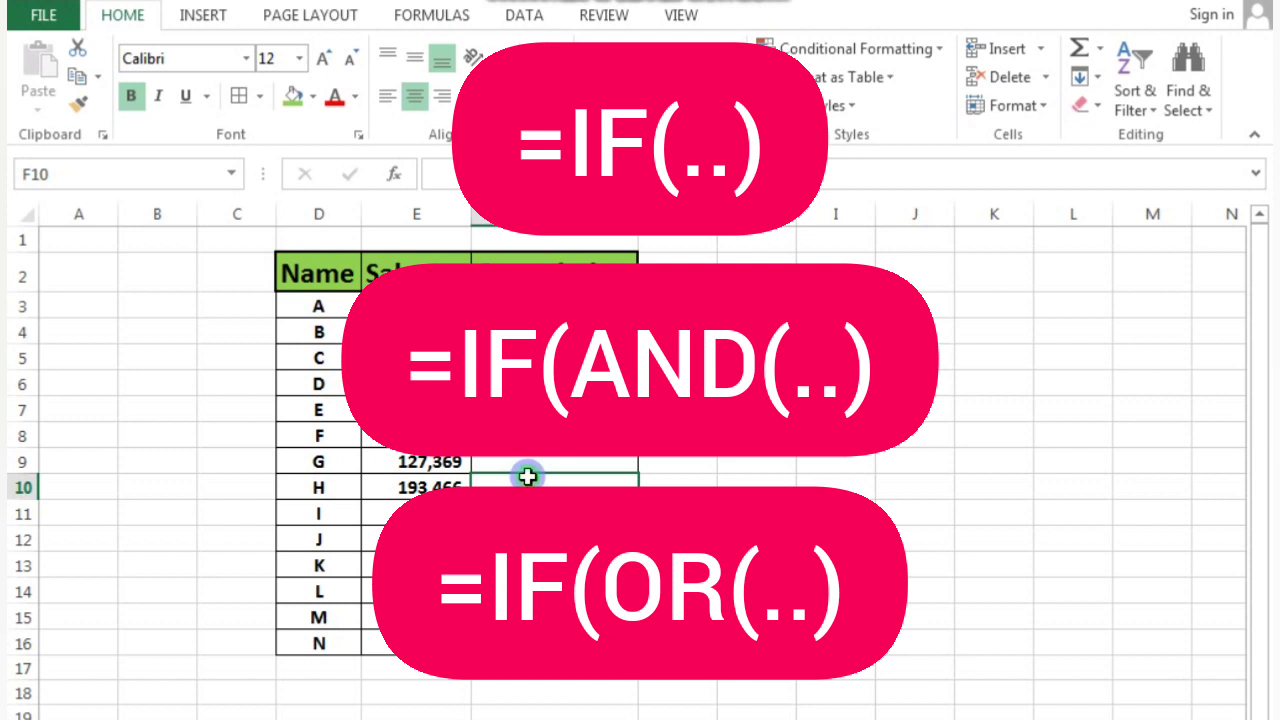
{"action": "left_click", "coordinate": [554, 410]}
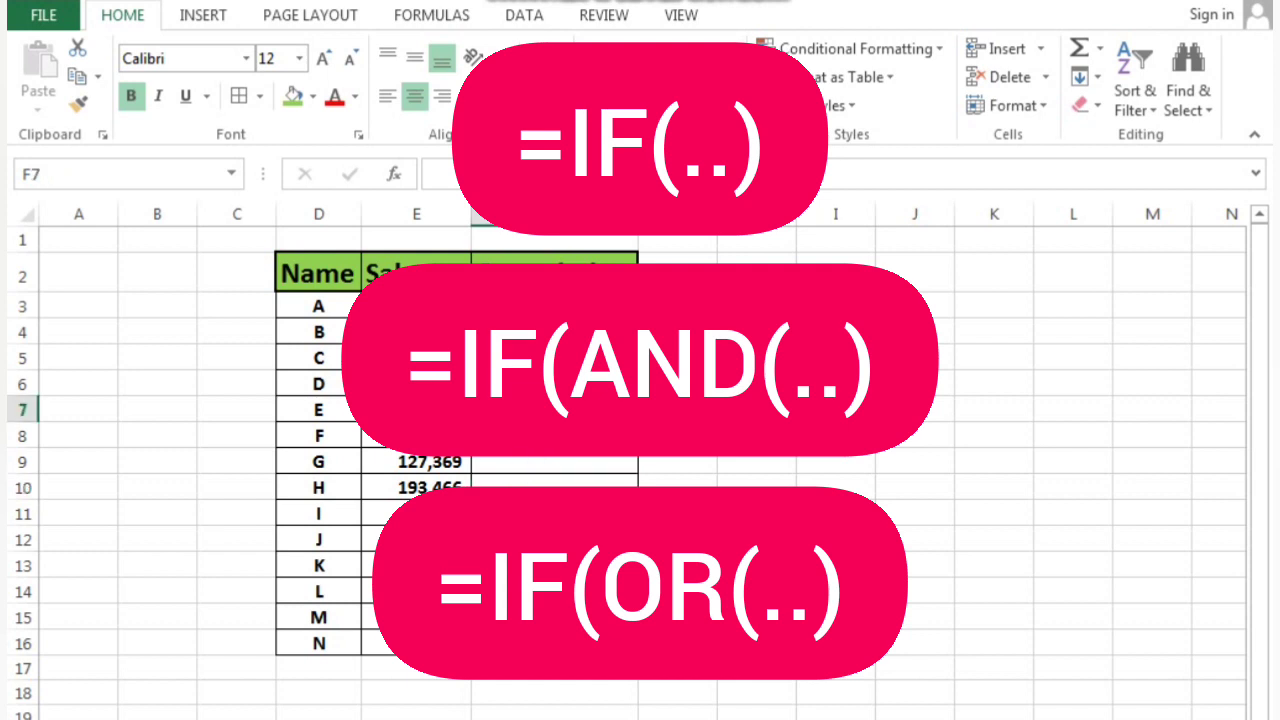
{"action": "left_click", "coordinate": [554, 358]}
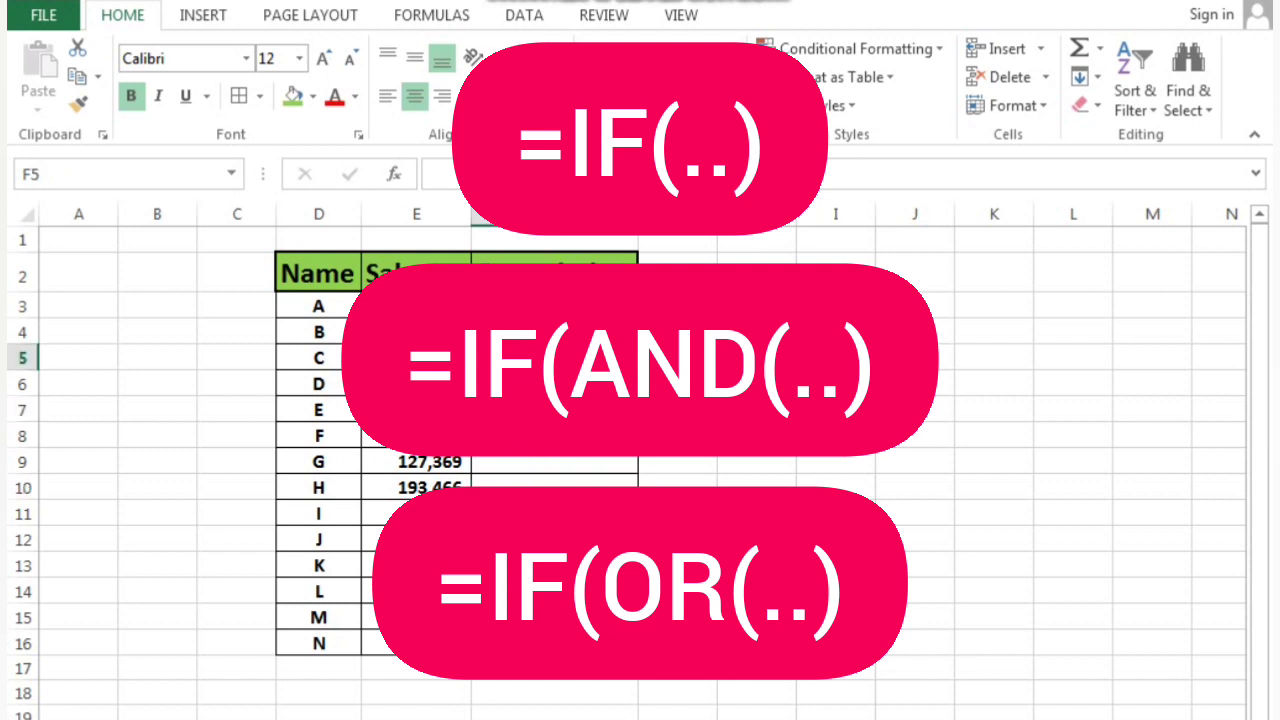
{"action": "left_click", "coordinate": [554, 617]}
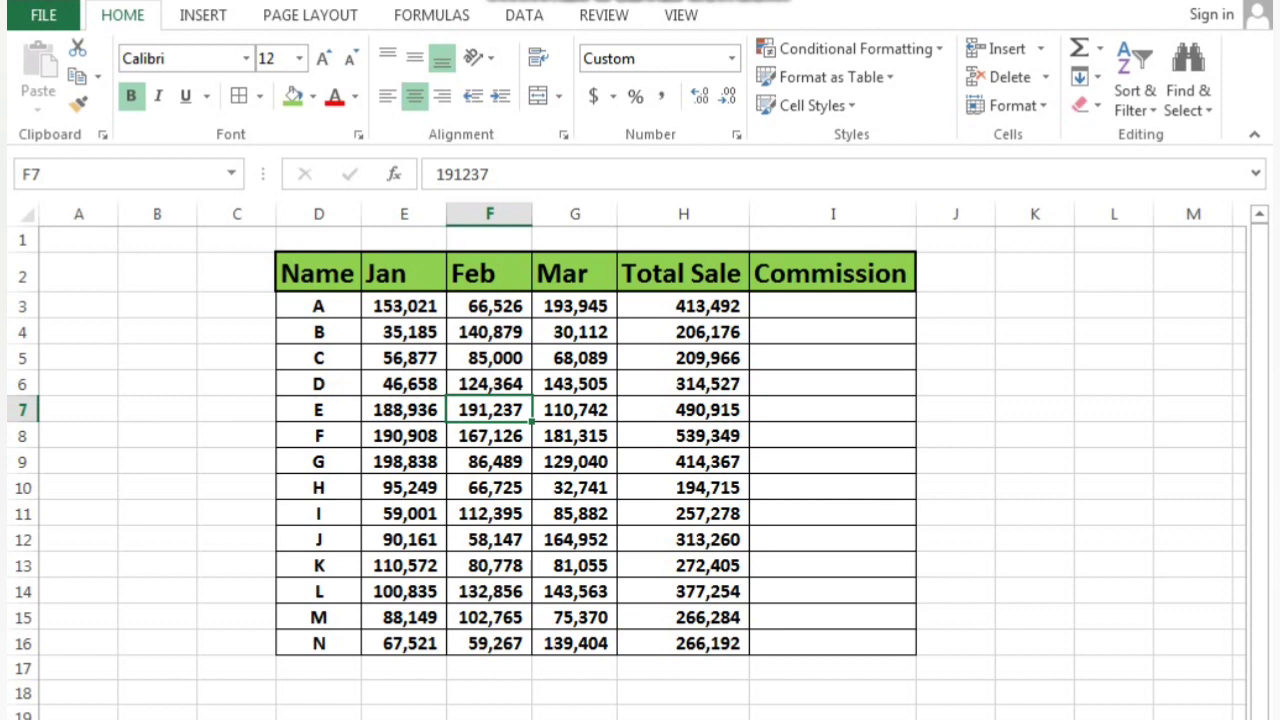
{"action": "left_click", "coordinate": [661, 645]}
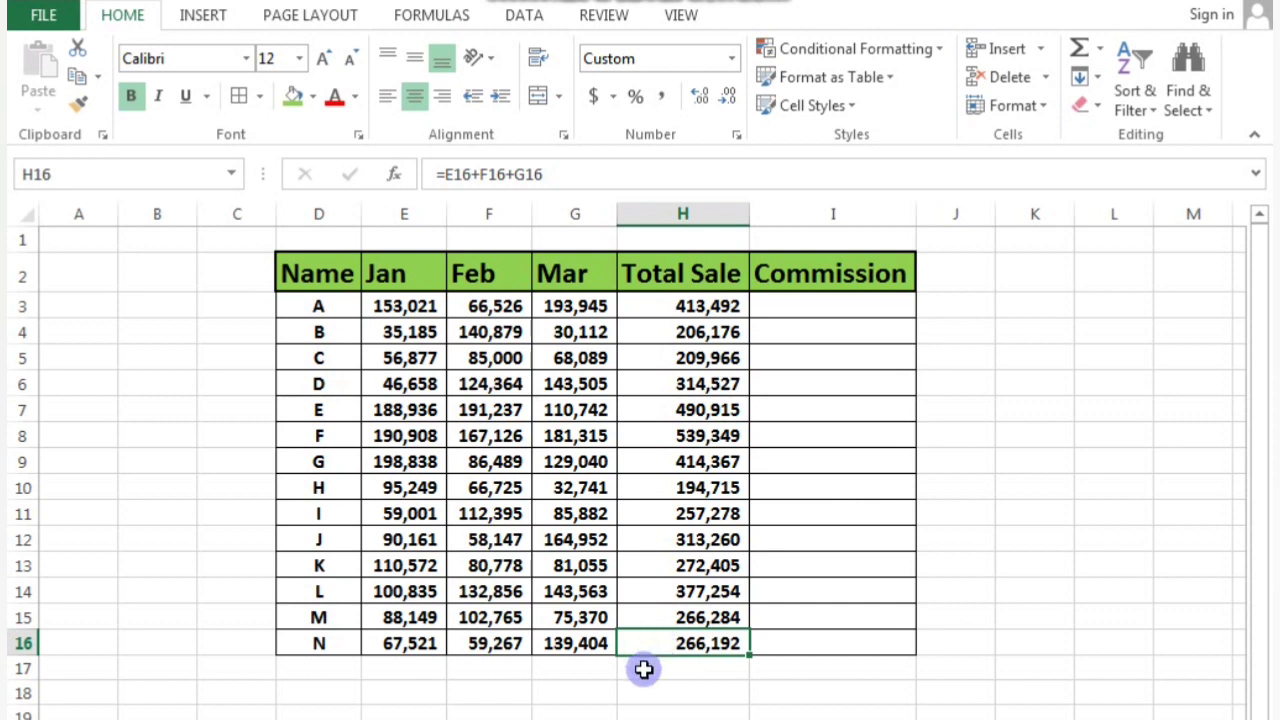
{"action": "left_click", "coordinate": [643, 670]}
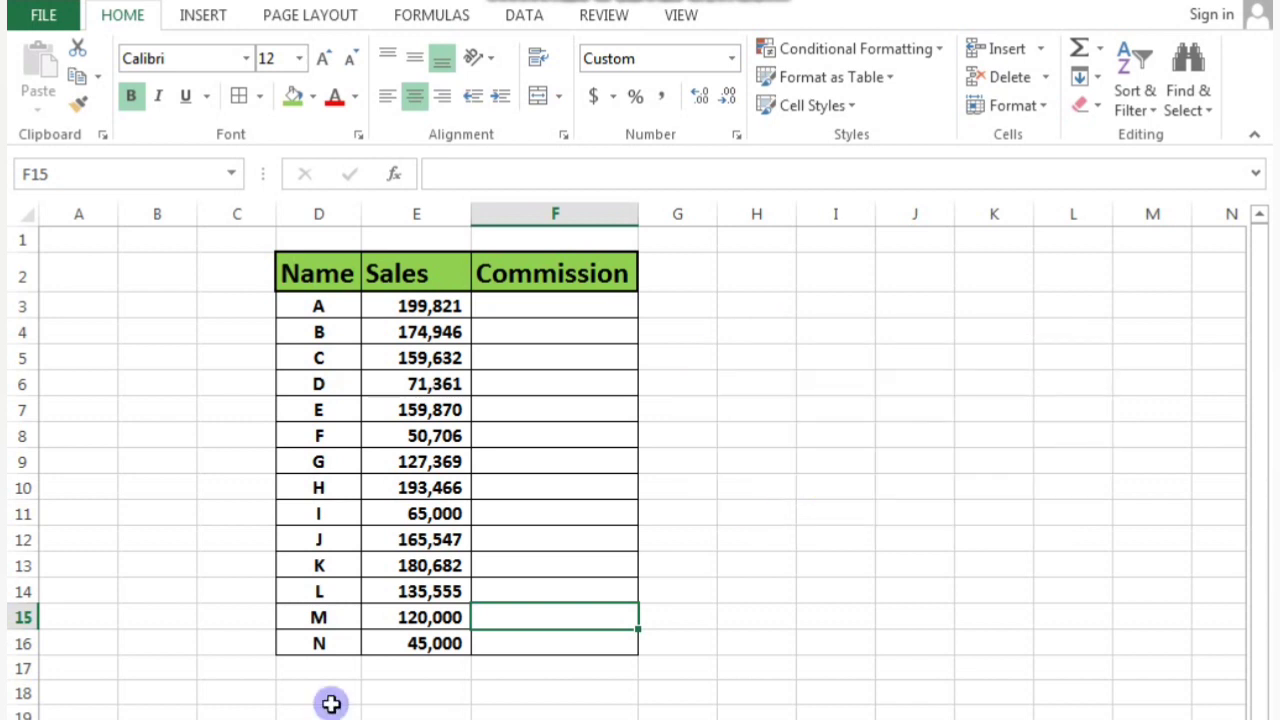
{"action": "left_click", "coordinate": [534, 309]}
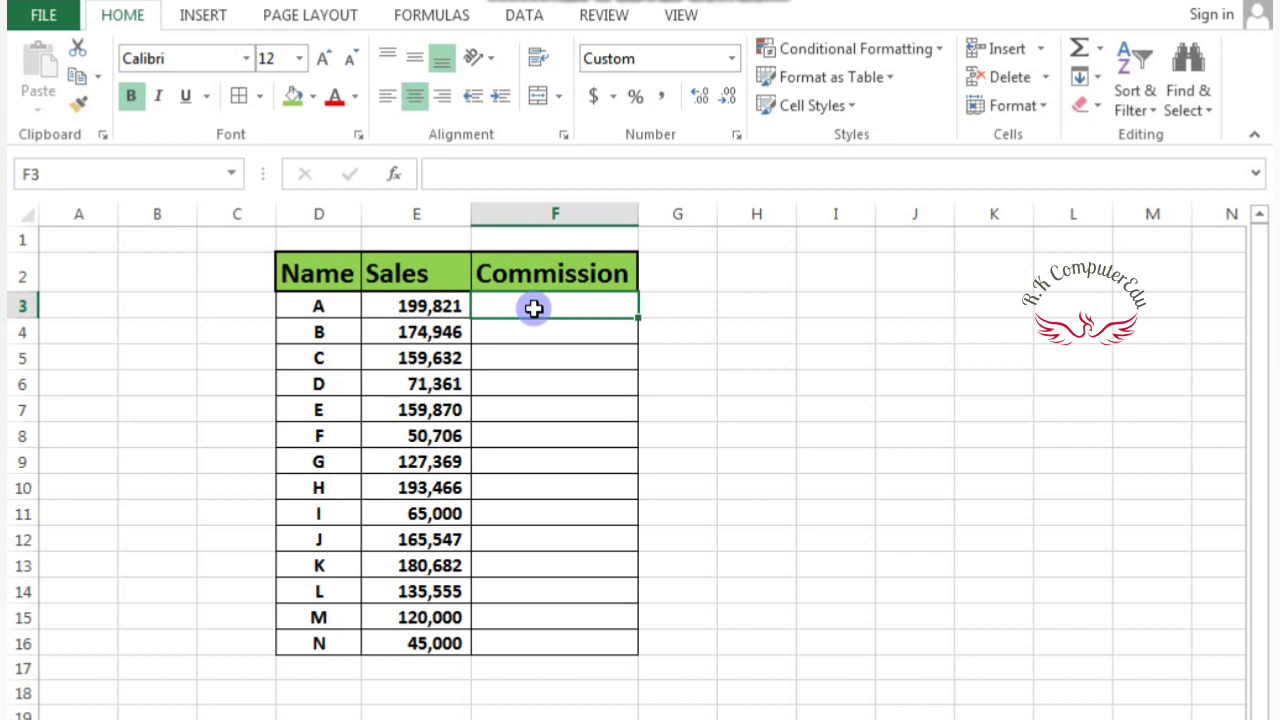
{"action": "left_click", "coordinate": [322, 323]}
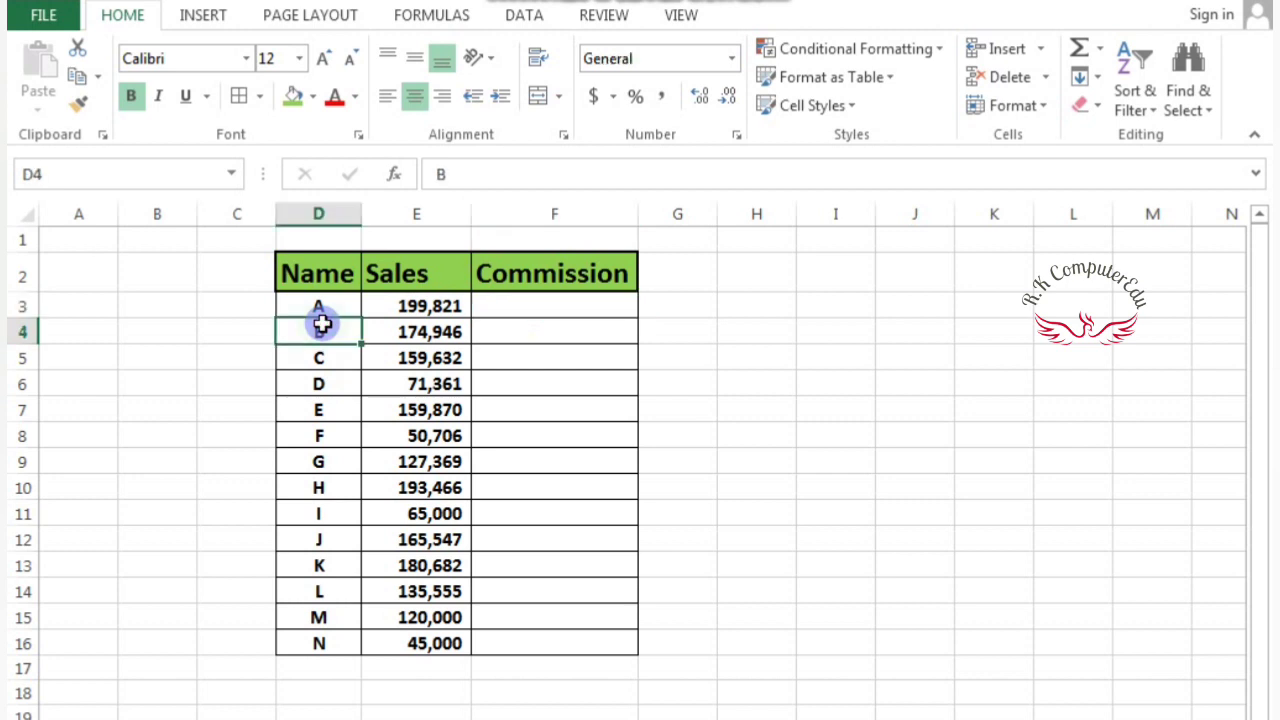
{"action": "left_click", "coordinate": [389, 321]}
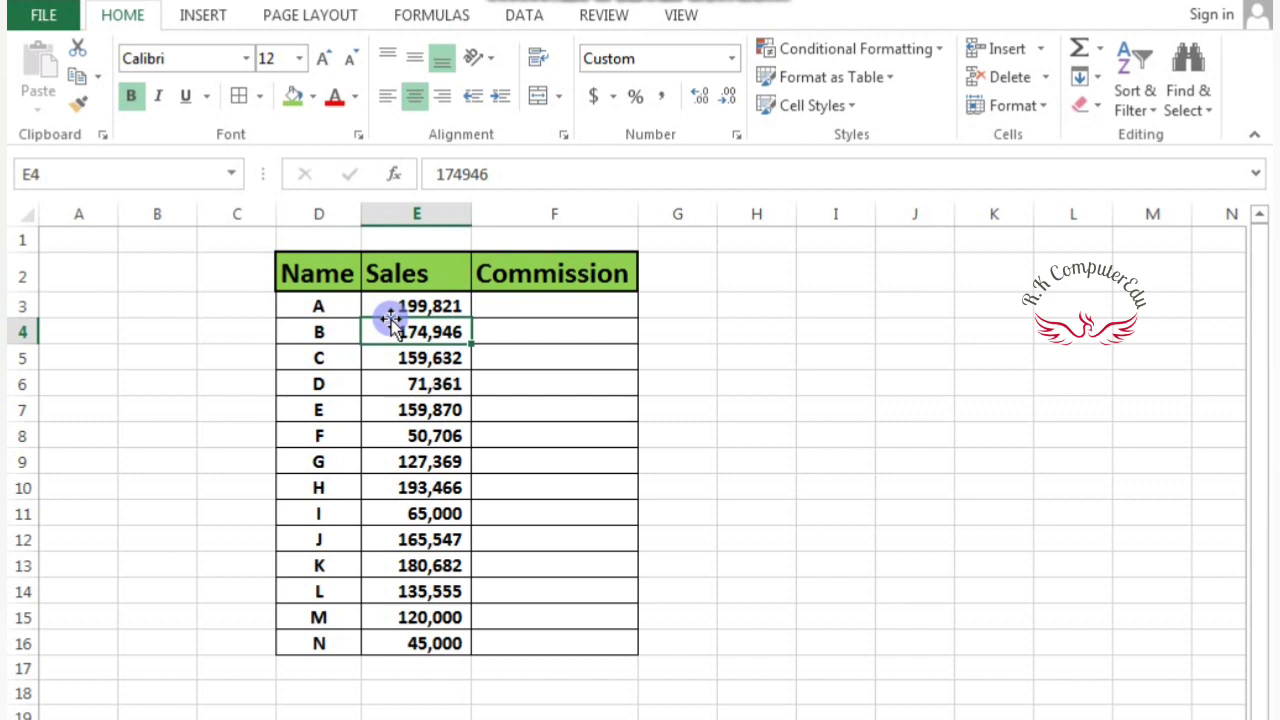
Start an IF formula in cell F3 with the logical test E3>100000.
{"action": "left_click", "coordinate": [520, 316]}
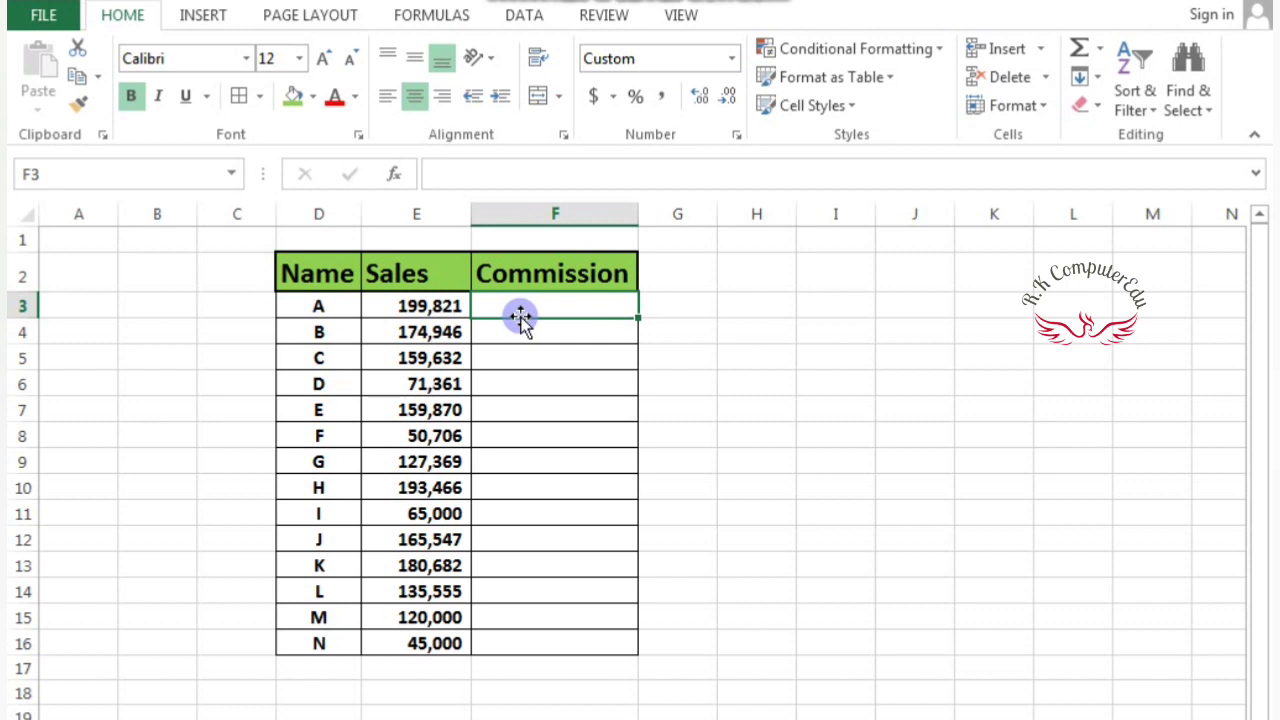
{"action": "type", "text": "="}
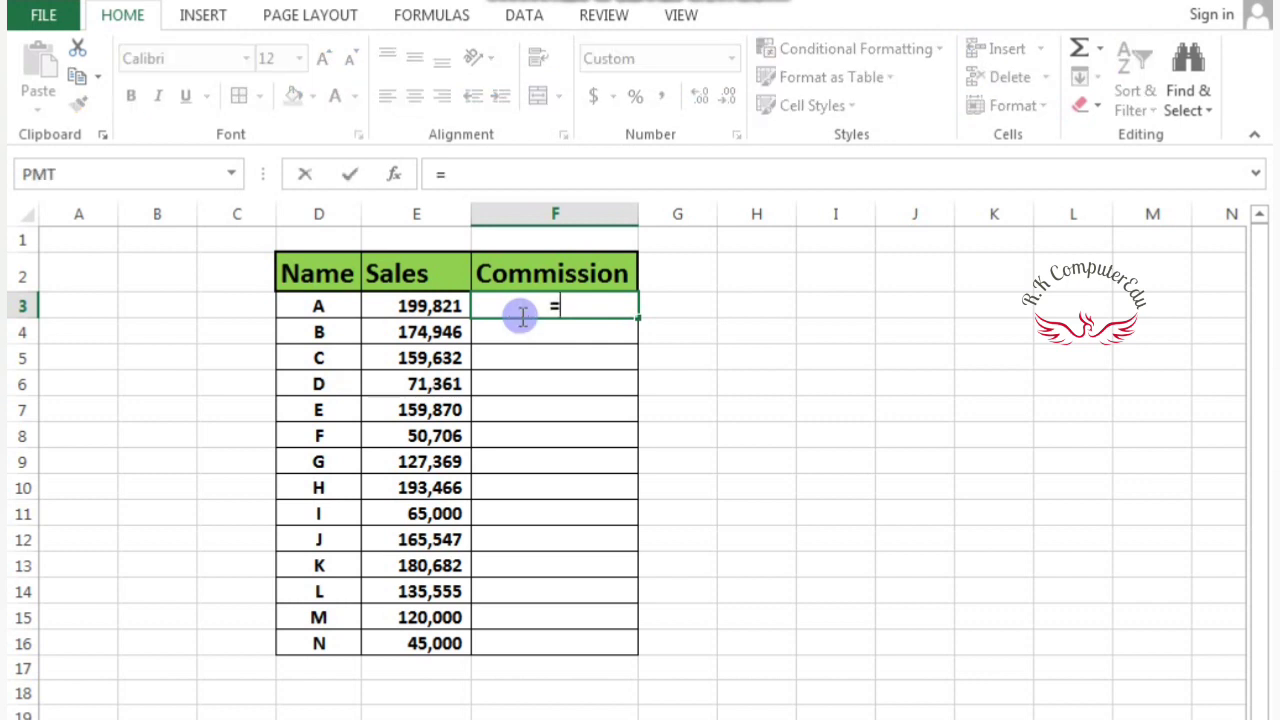
{"action": "type", "text": "if"}
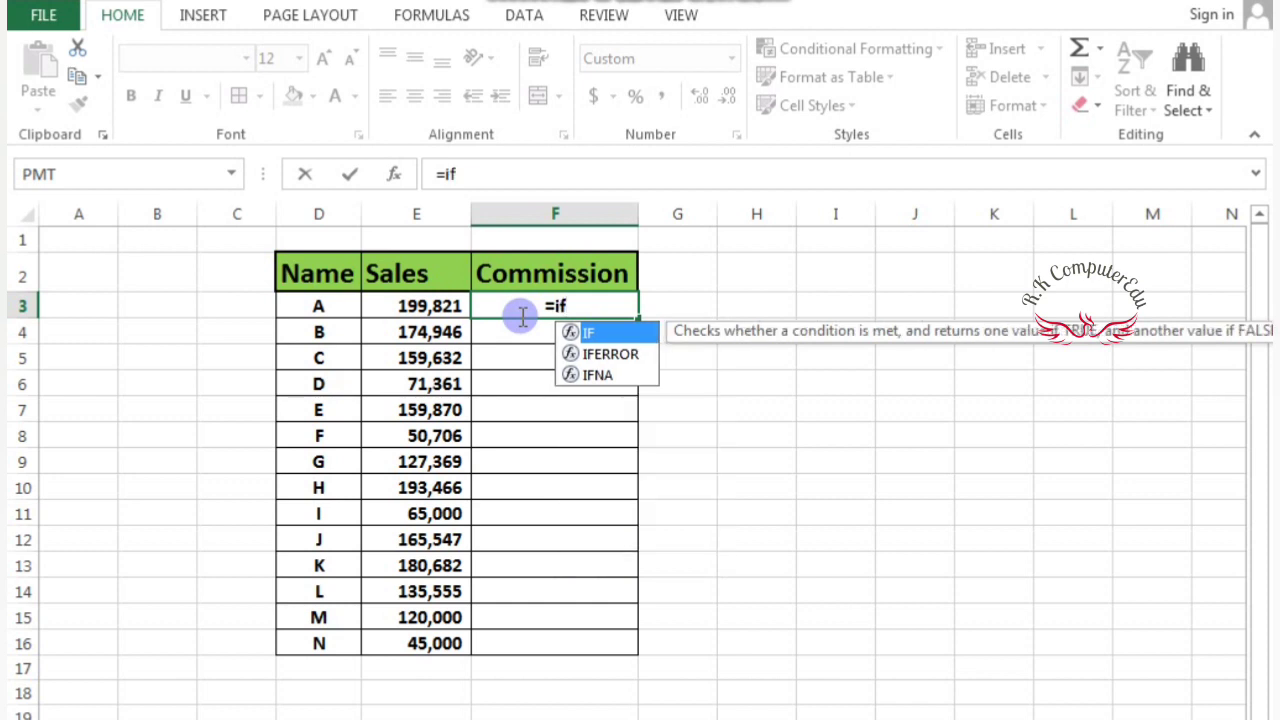
{"action": "key", "text": "Tab"}
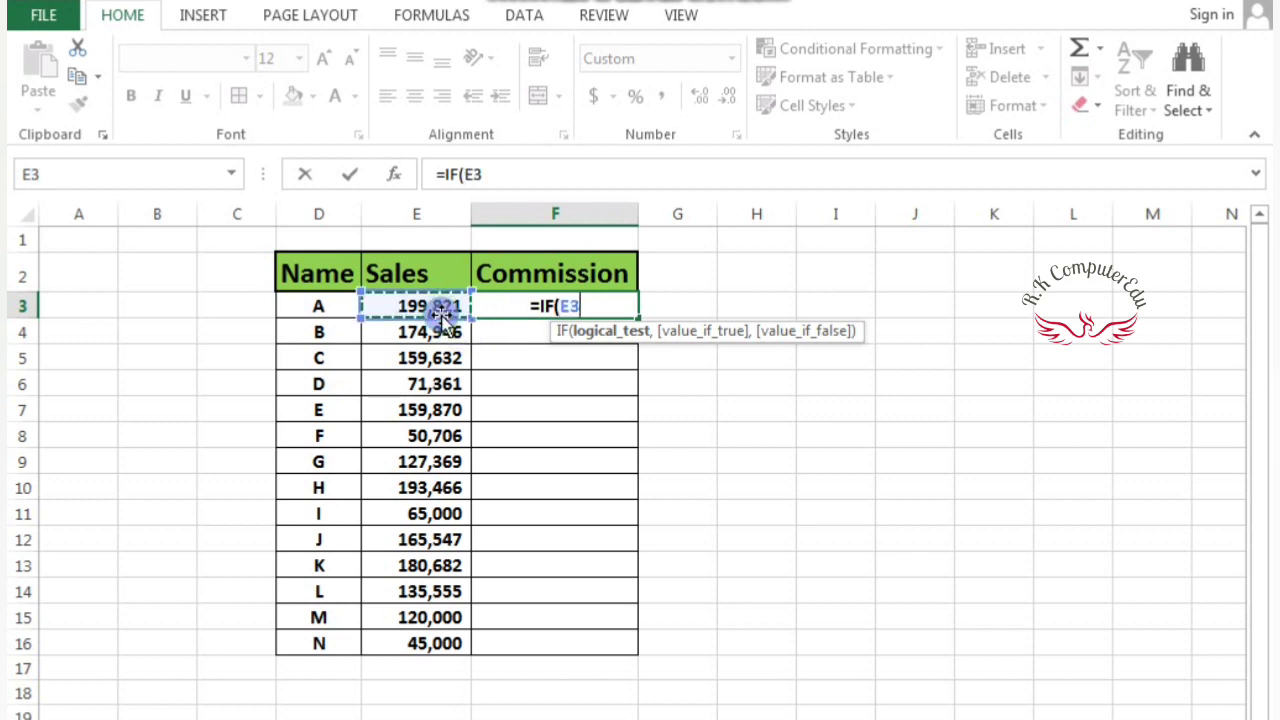
{"action": "left_click", "coordinate": [441, 316]}
{"action": "type", "text": ">"}
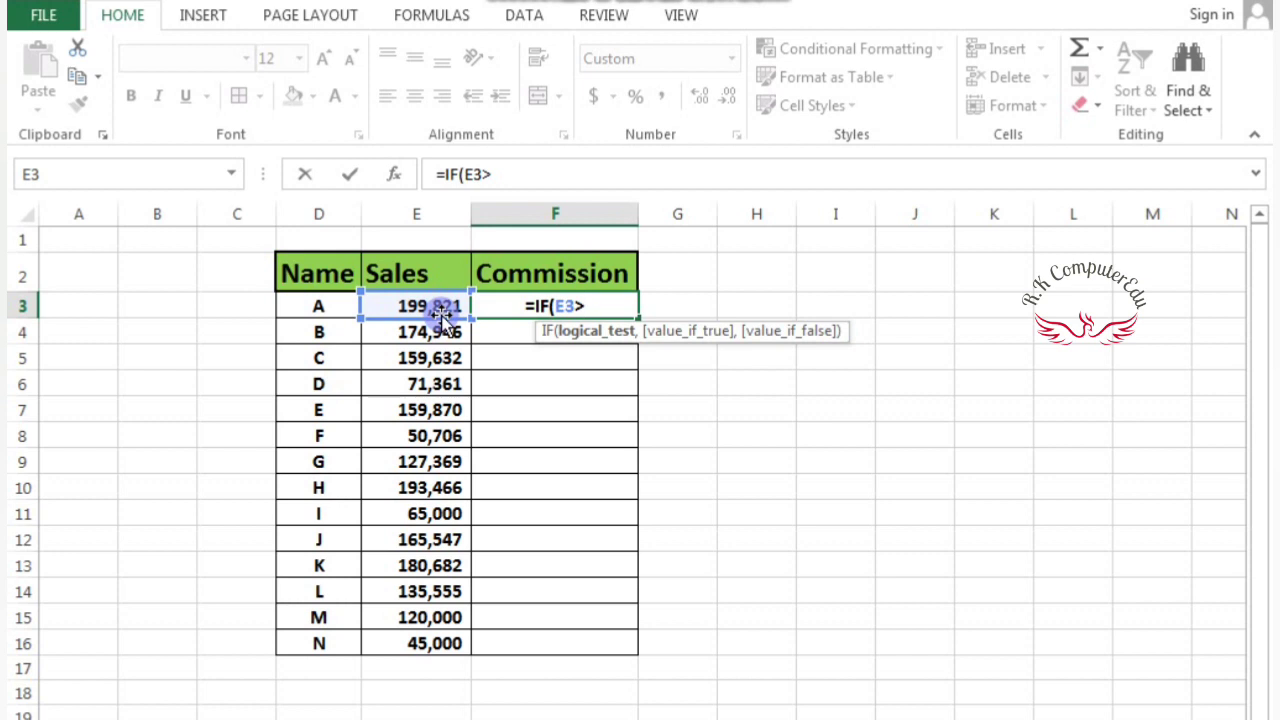
{"action": "type", "text": "100000"}
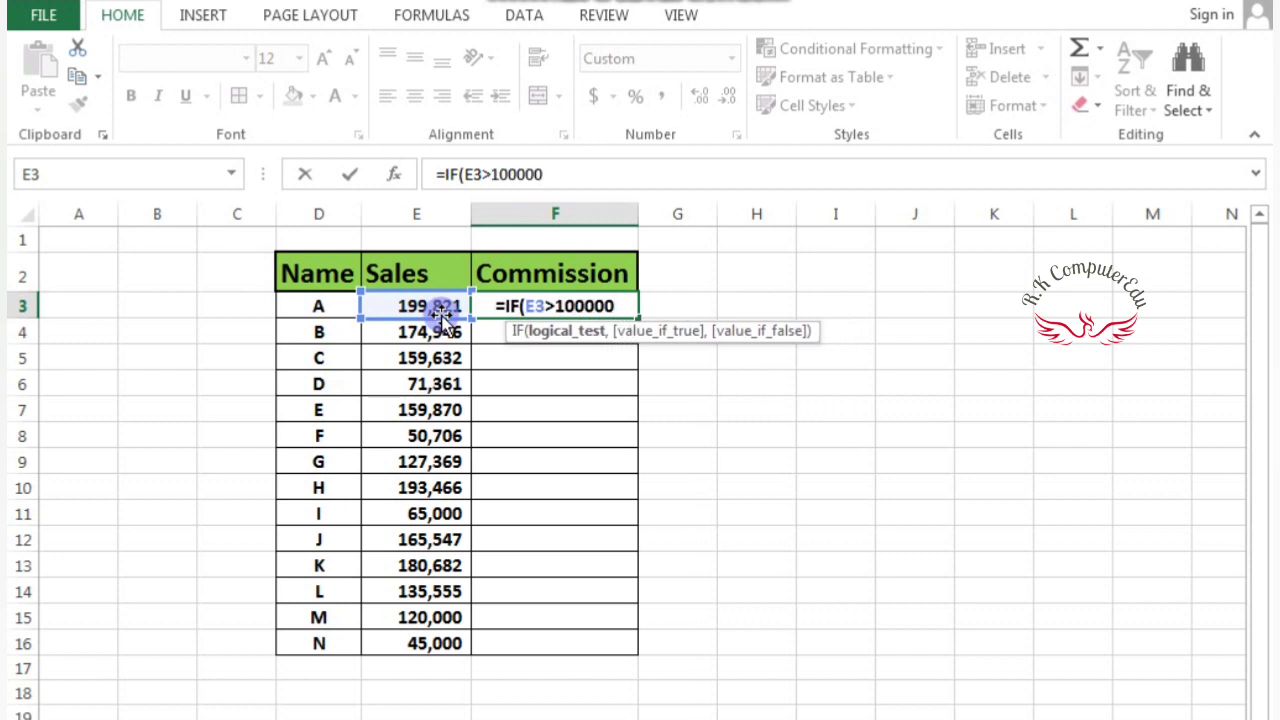
{"action": "type", "text": ","}
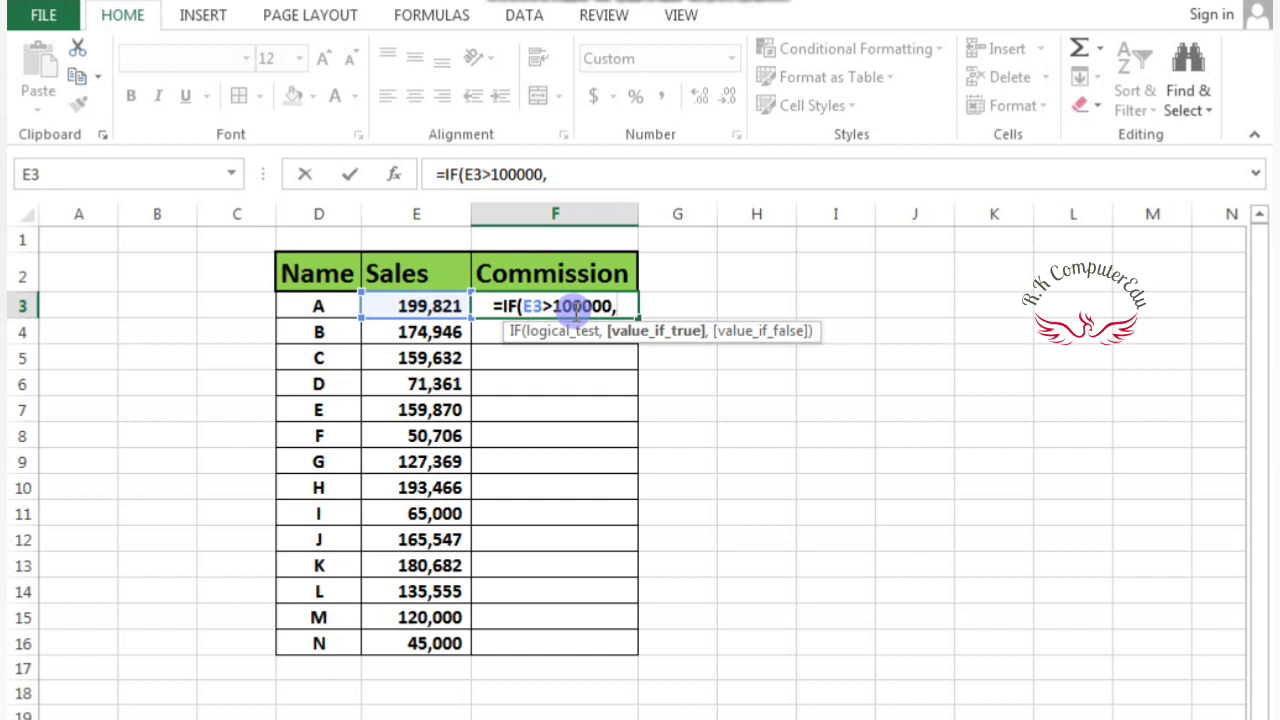
Set the IF formula's value-if-true argument to E3*10%.
{"action": "left_click", "coordinate": [452, 306]}
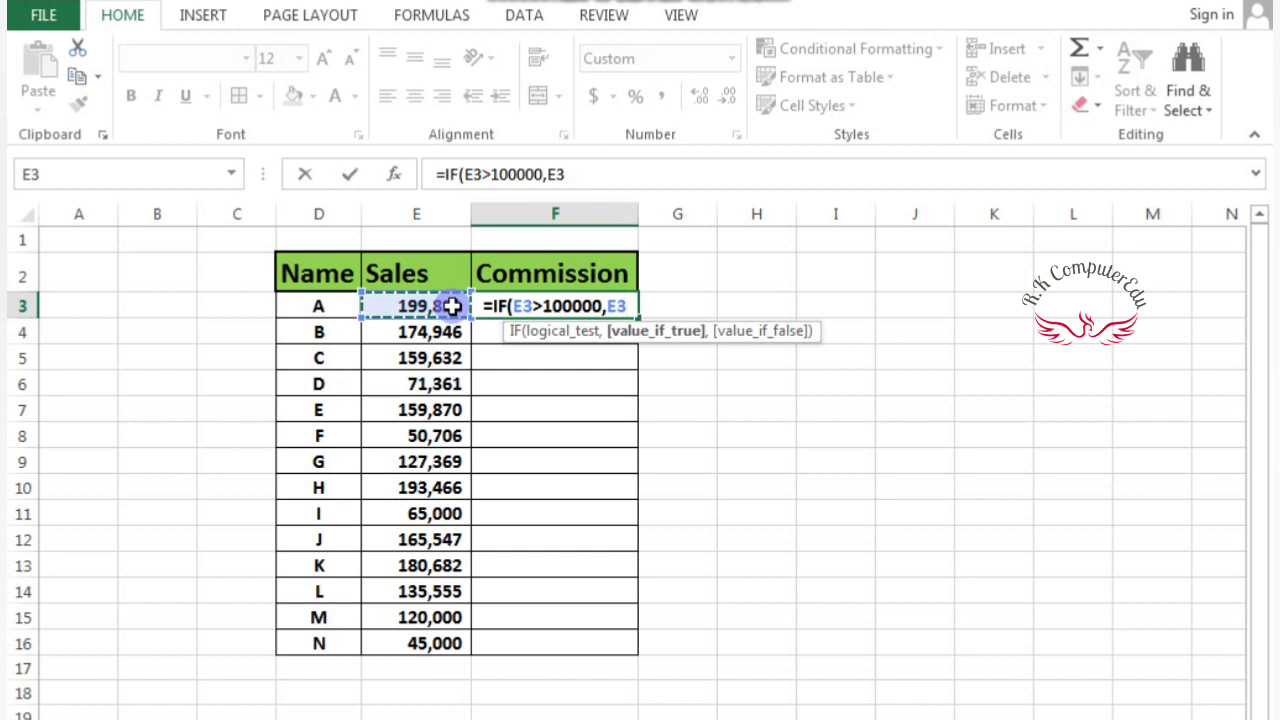
{"action": "type", "text": "*10"}
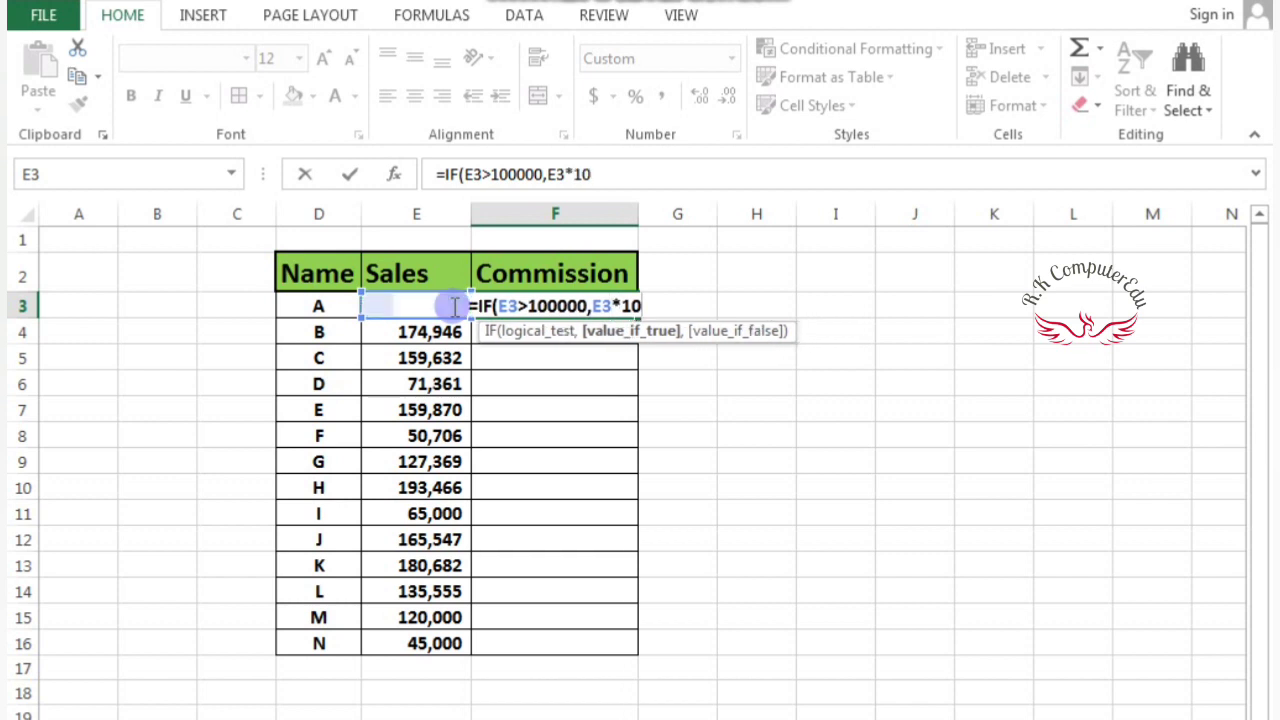
{"action": "type", "text": "%"}
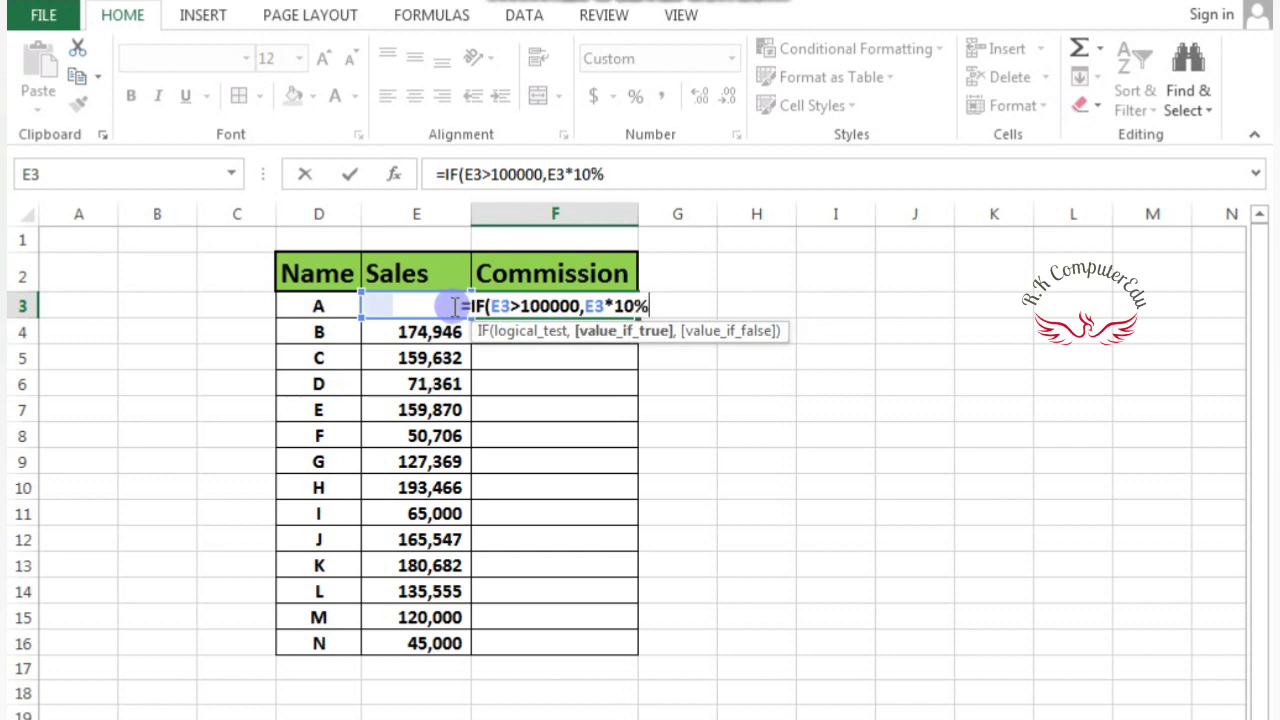
{"action": "type", "text": ","}
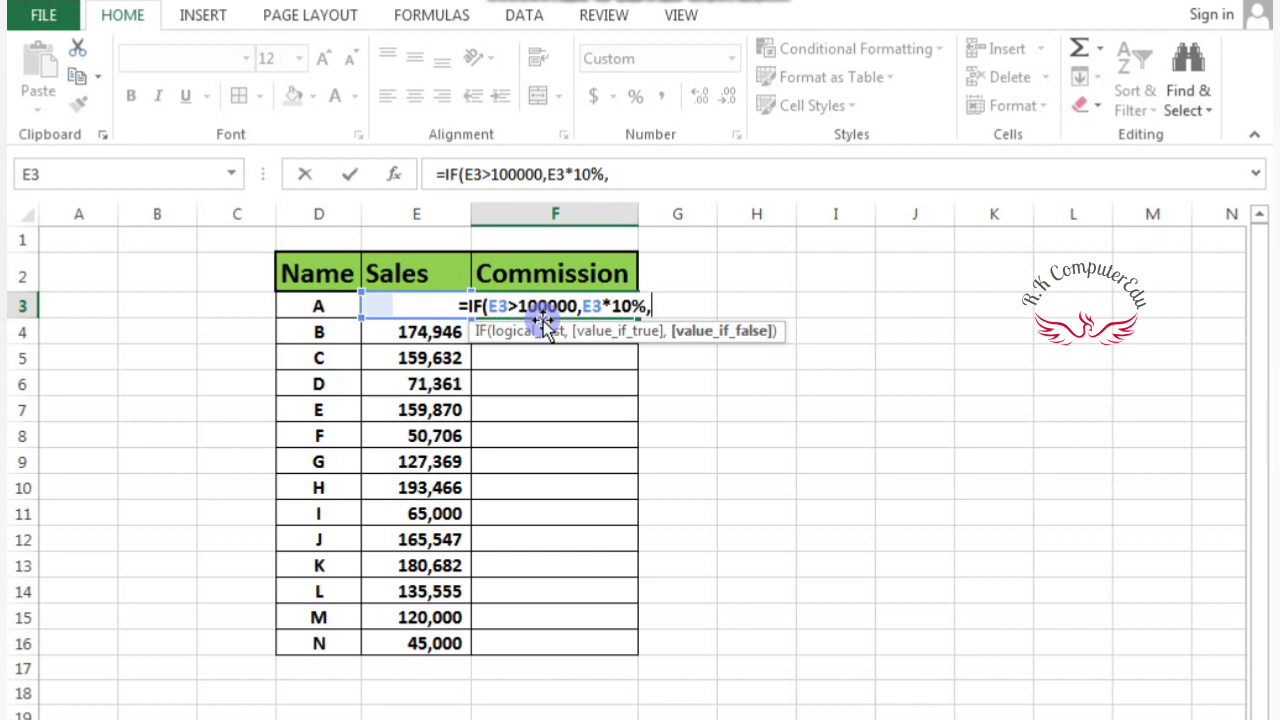
Complete the IF formula in F3 with the quoted text "Hard Word" as the value if false, and enter it.
{"action": "type", "text": "H"}
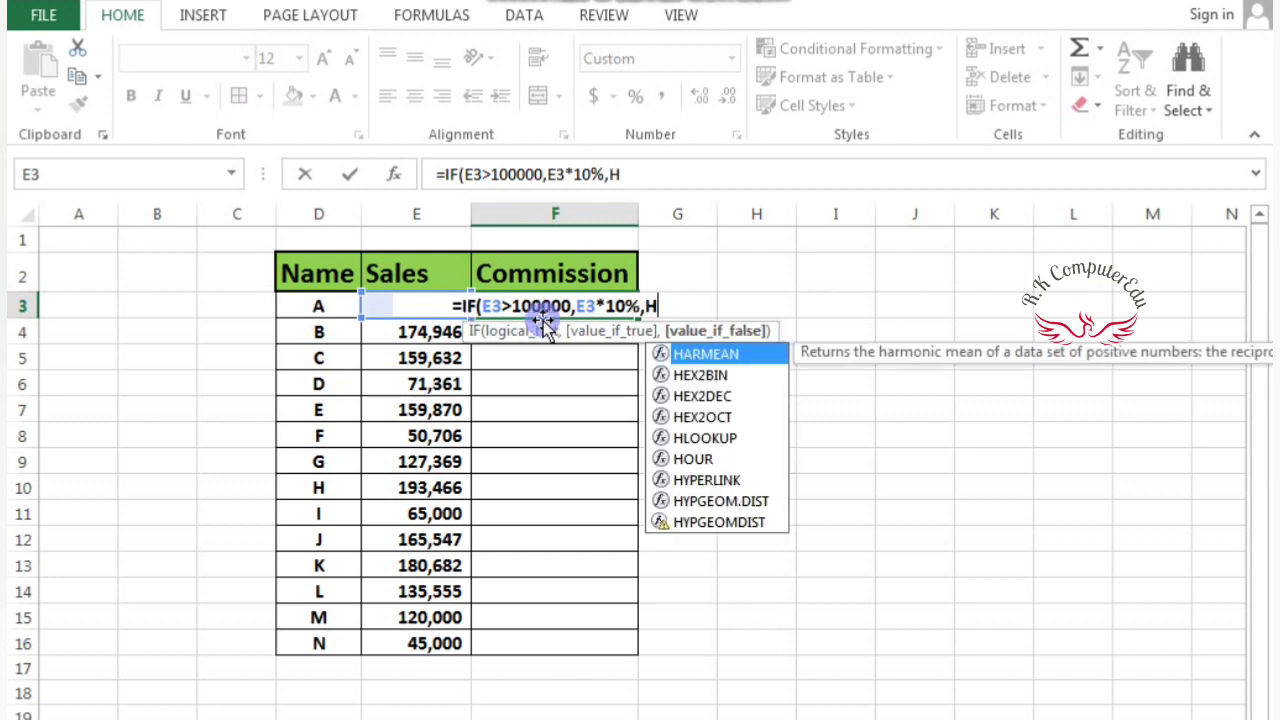
{"action": "type", "text": "ard "}
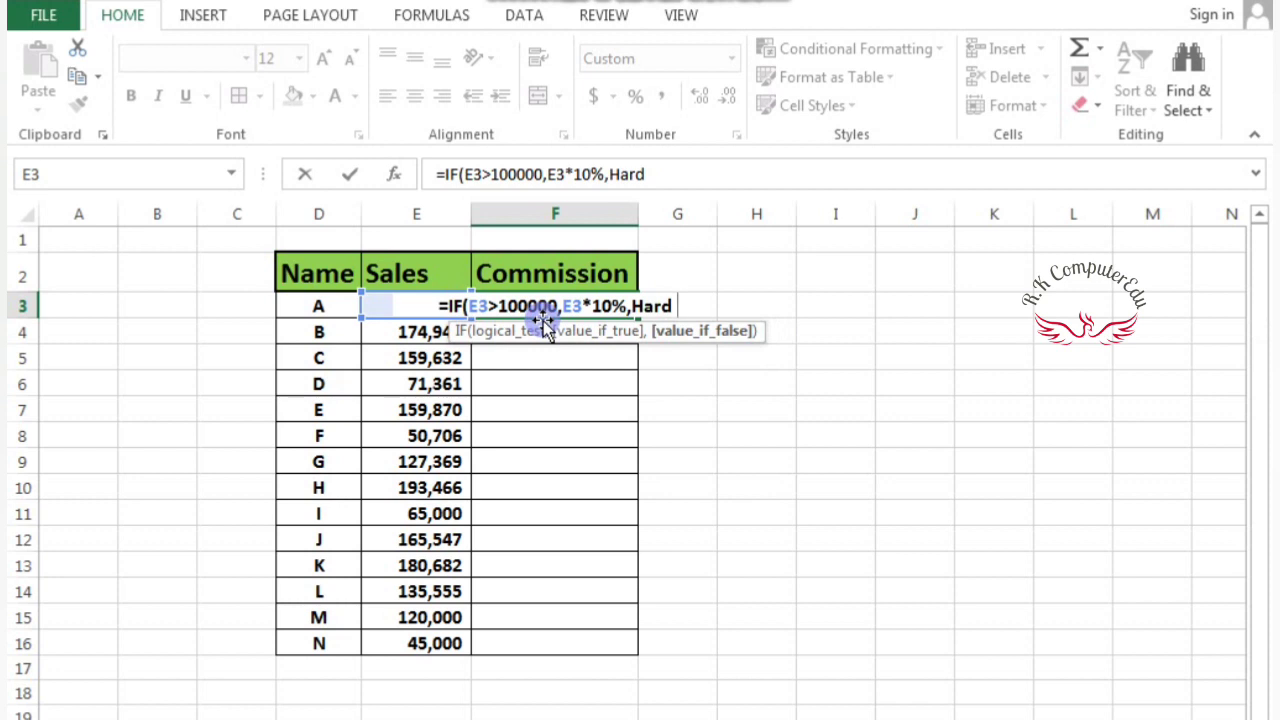
{"action": "type", "text": "Word"}
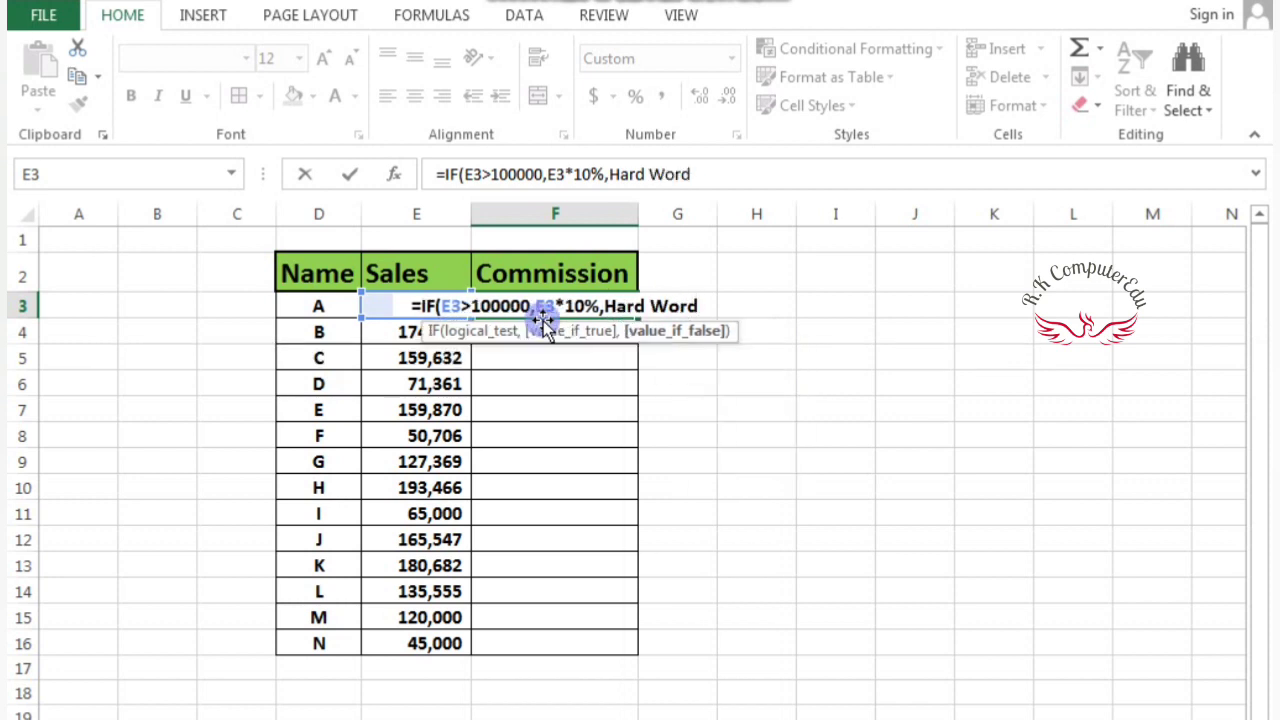
{"action": "type", "text": "\""}
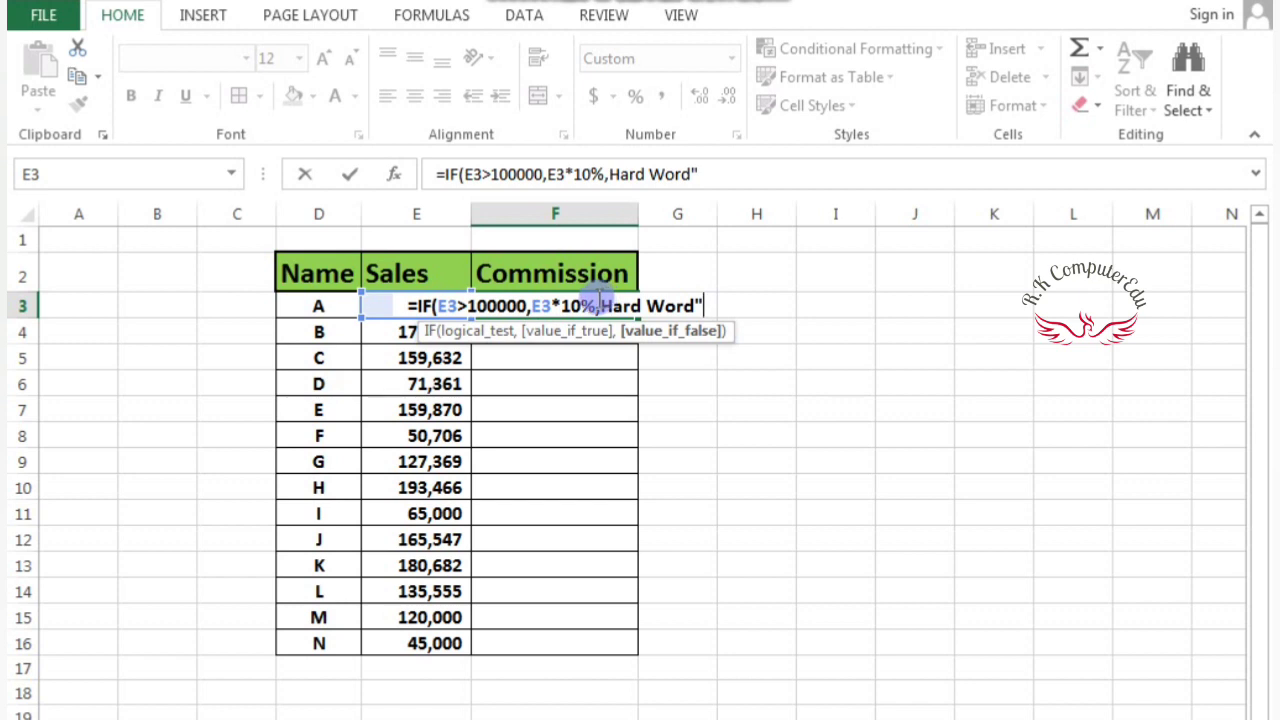
{"action": "left_click", "coordinate": [598, 305]}
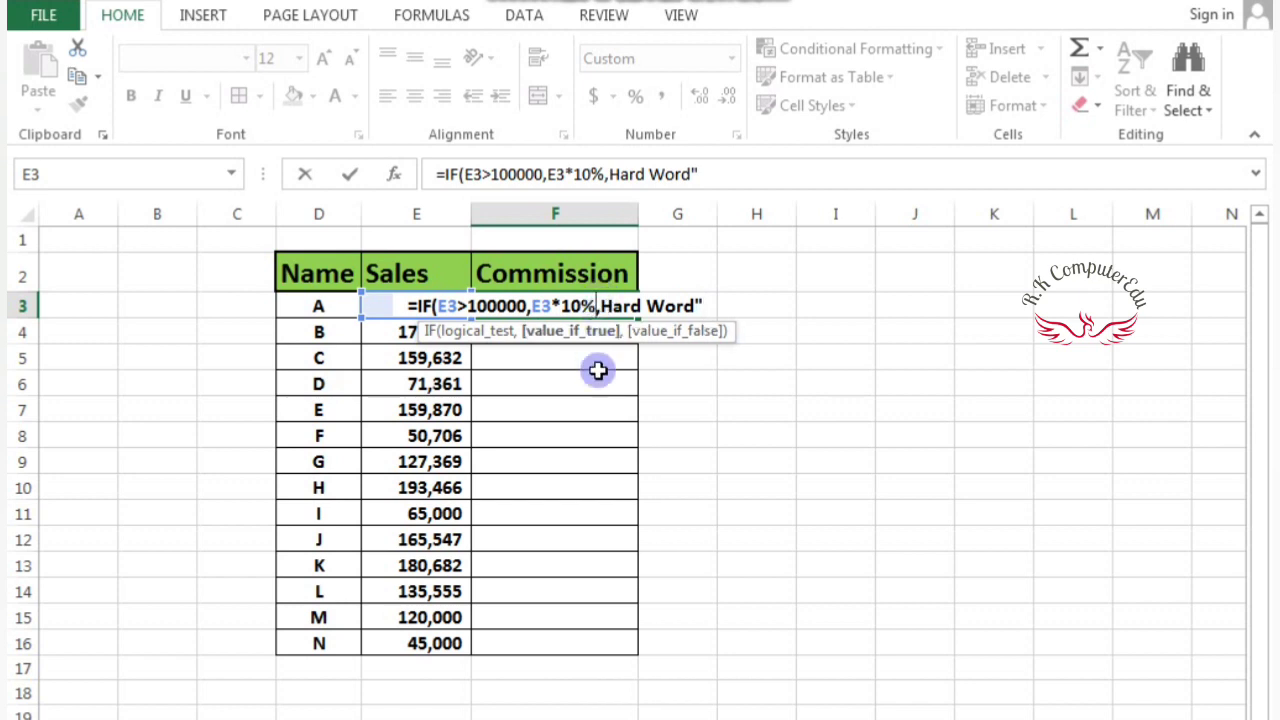
{"action": "left_click", "coordinate": [601, 306]}
{"action": "type", "text": "\""}
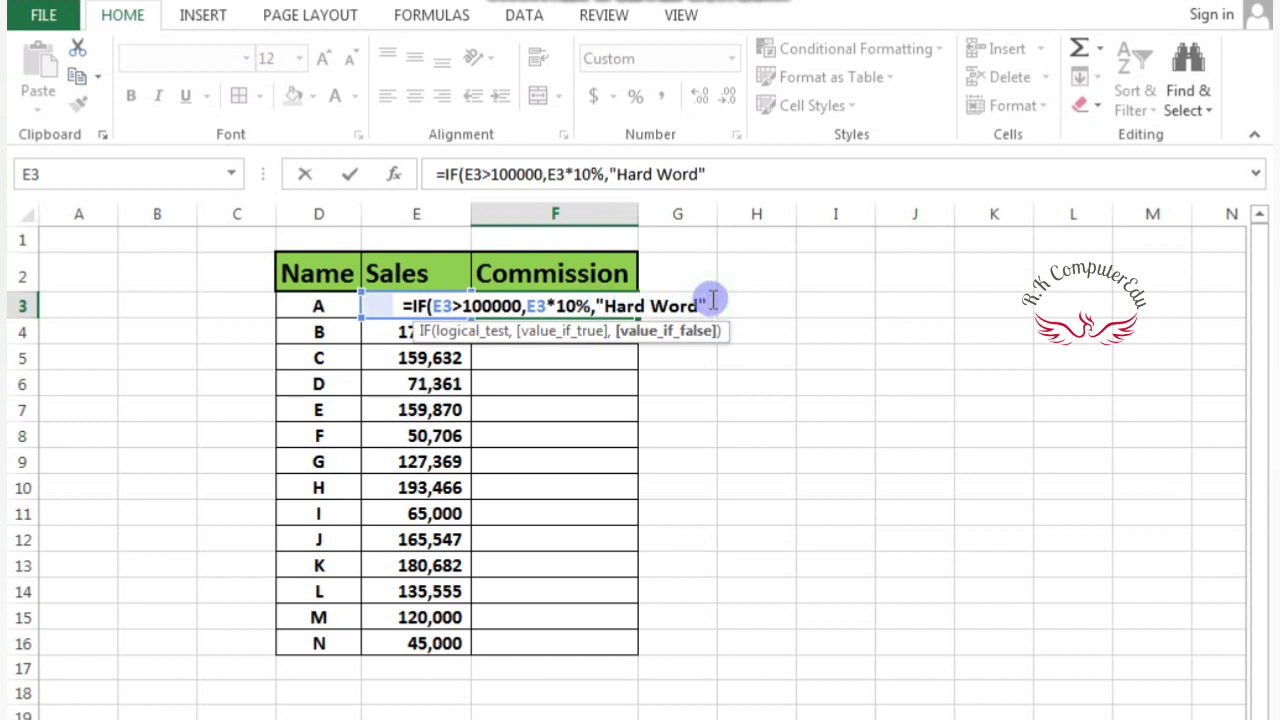
{"action": "type", "text": ")"}
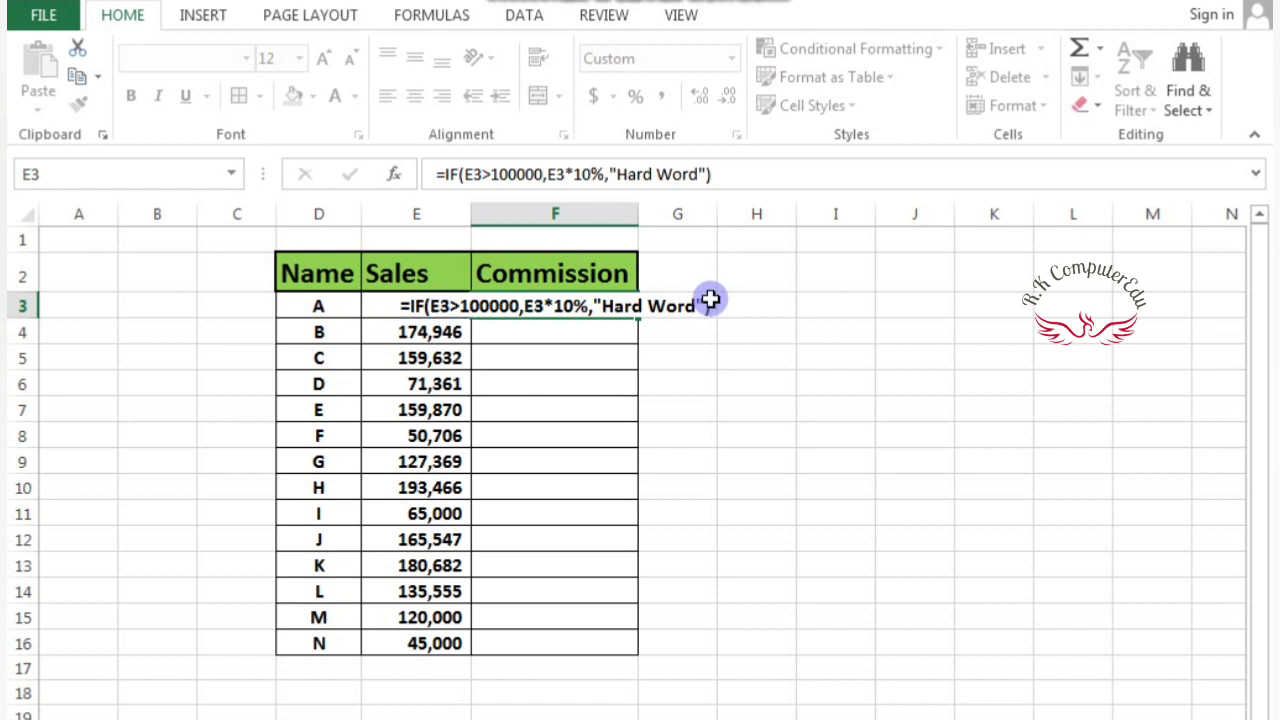
{"action": "key", "text": "Return"}
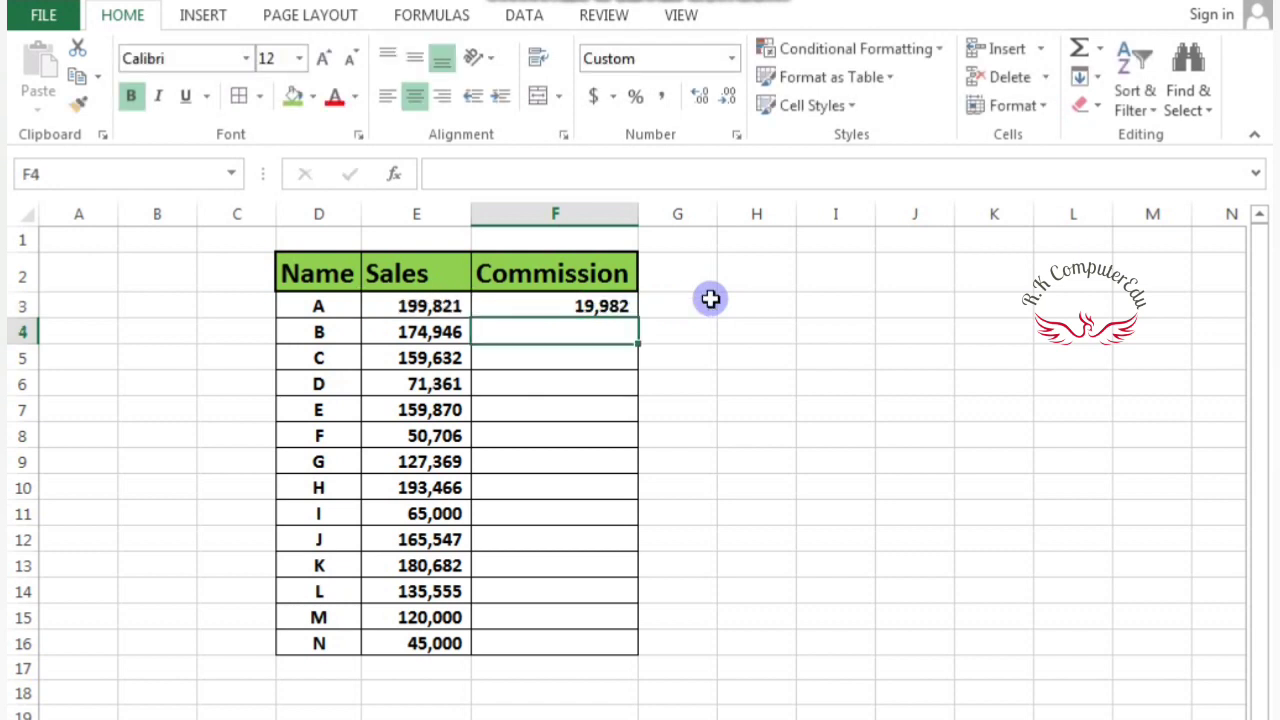
Copy the commission formula from F3 down the Commission column through F16.
{"action": "left_click", "coordinate": [604, 304]}
{"action": "key", "text": "ctrl+c"}
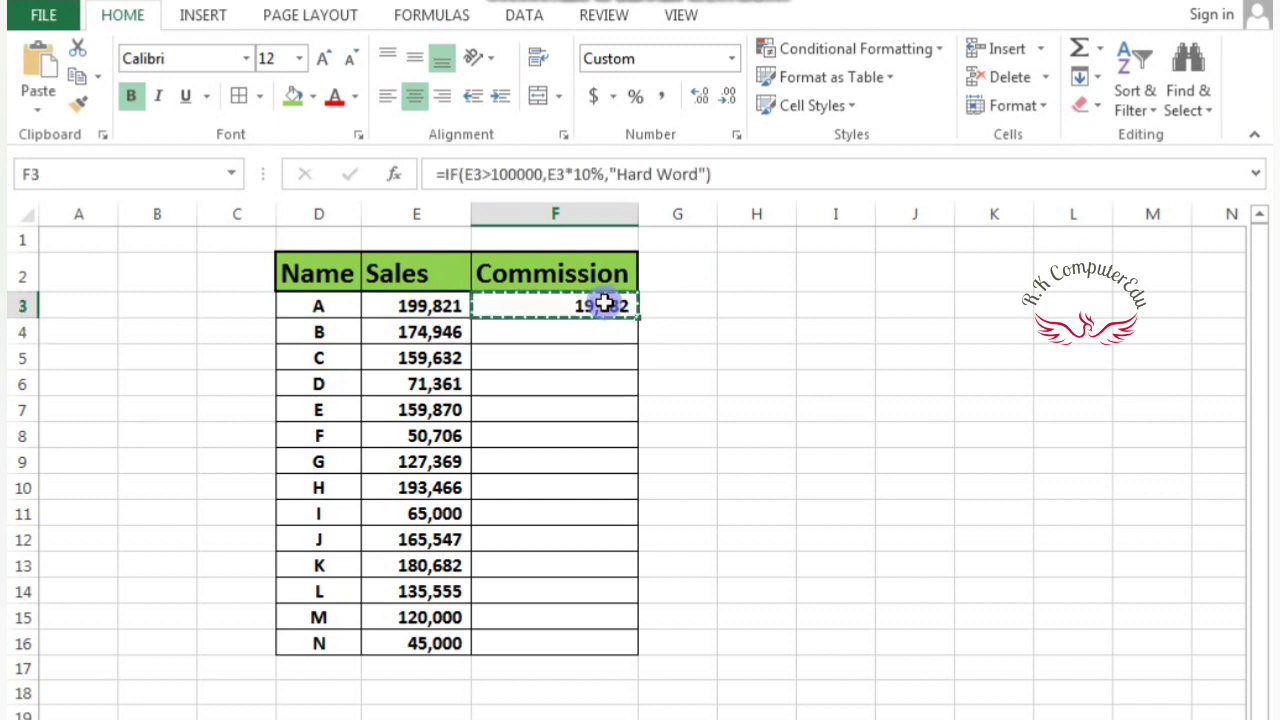
{"action": "key", "text": "shift+Down"}
{"action": "key", "text": "shift+Down"}
{"action": "key", "text": "shift+Down"}
{"action": "key", "text": "shift+Down"}
{"action": "key", "text": "shift+Down"}
{"action": "key", "text": "shift+Down"}
{"action": "key", "text": "shift+Down"}
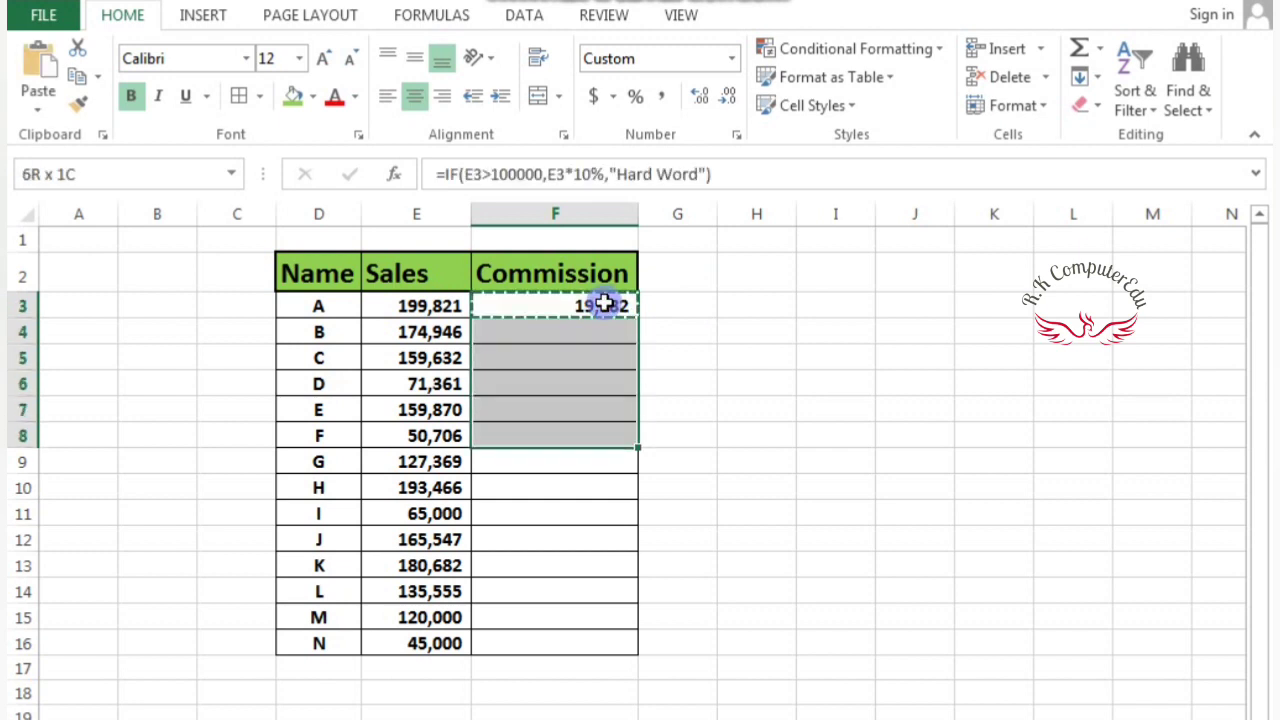
{"action": "key", "text": "shift+Down"}
{"action": "key", "text": "shift+Down"}
{"action": "key", "text": "shift+Down"}
{"action": "key", "text": "shift+Down"}
{"action": "key", "text": "shift+Down"}
{"action": "key", "text": "shift+Down"}
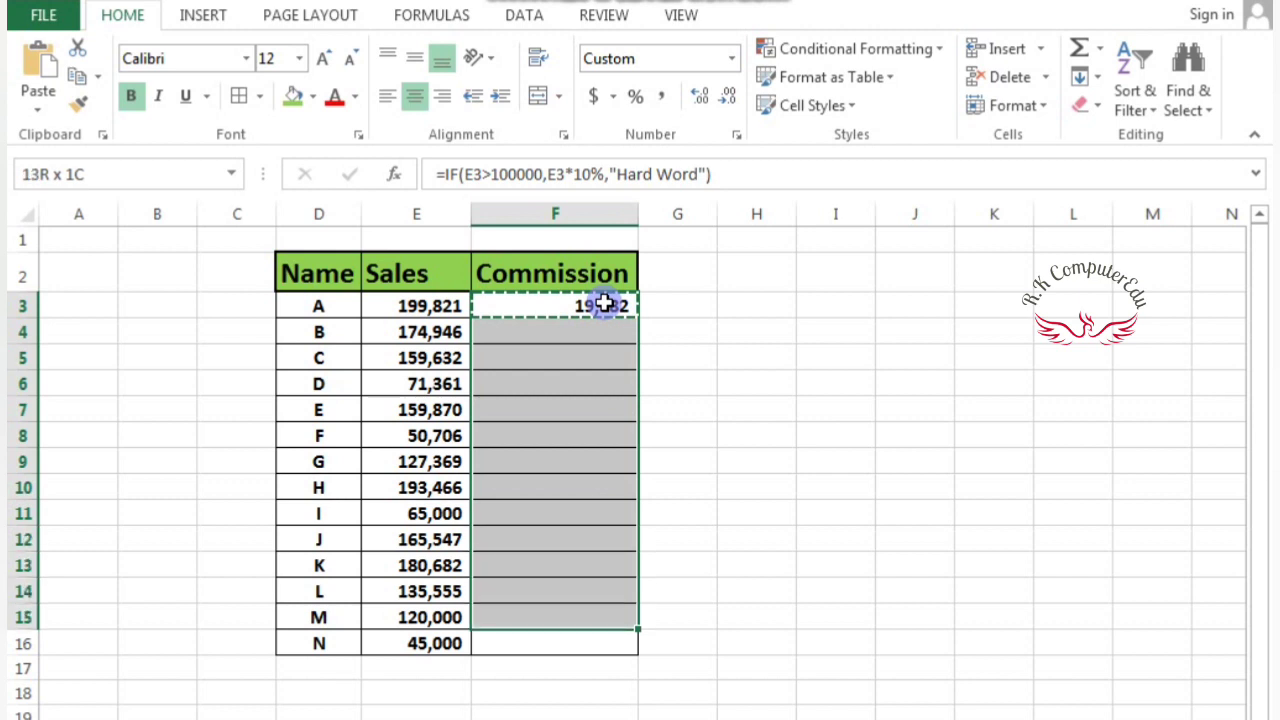
{"action": "key", "text": "ctrl+v"}
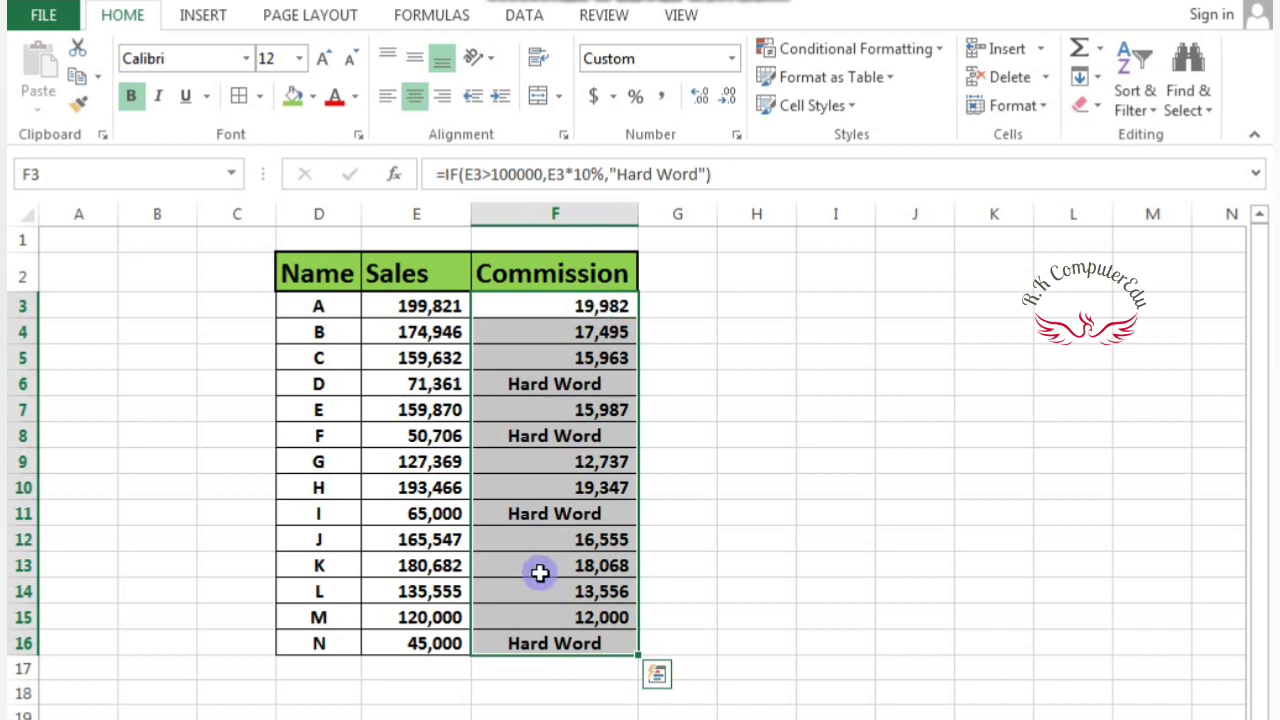
{"action": "left_click", "coordinate": [425, 303]}
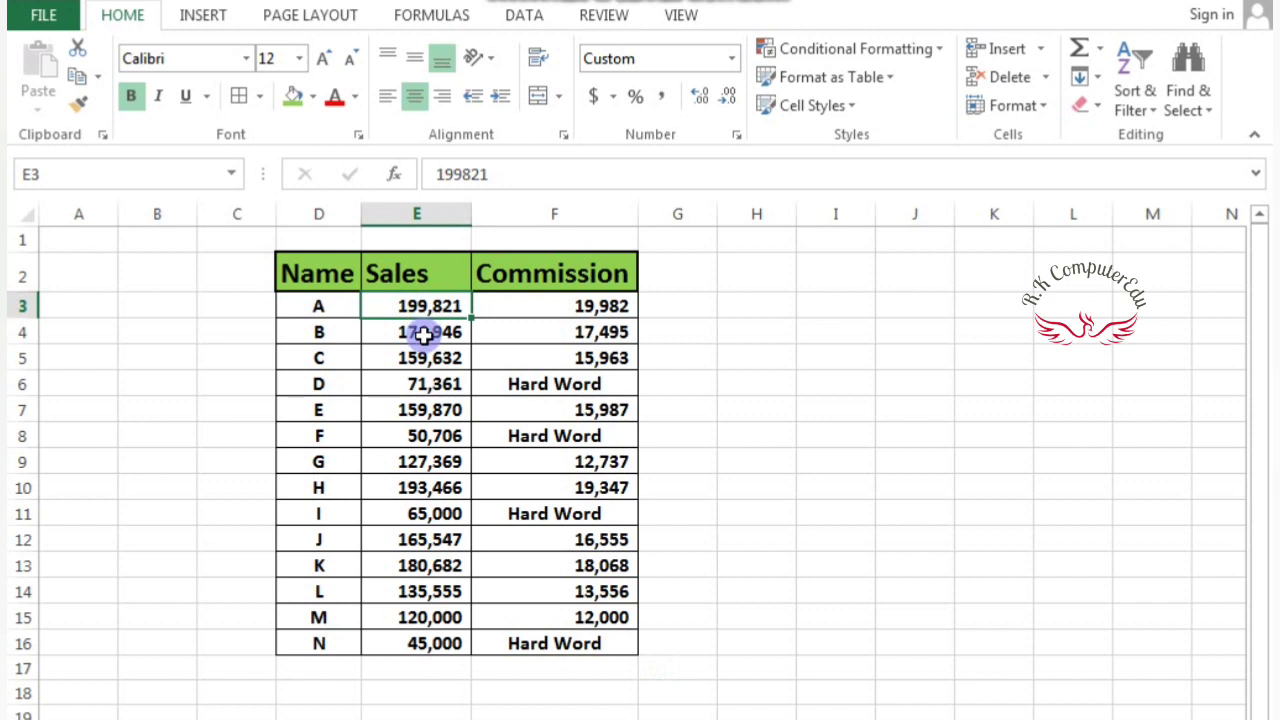
{"action": "left_click", "coordinate": [424, 331]}
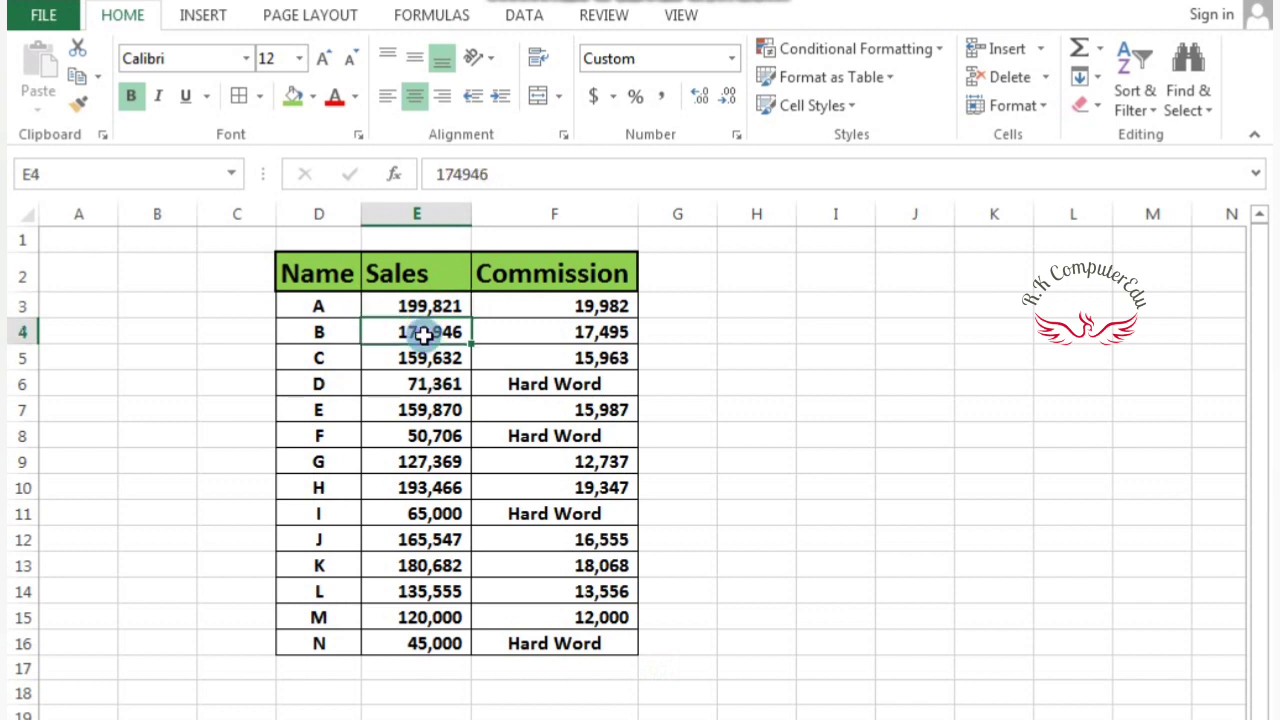
{"action": "left_click", "coordinate": [554, 311]}
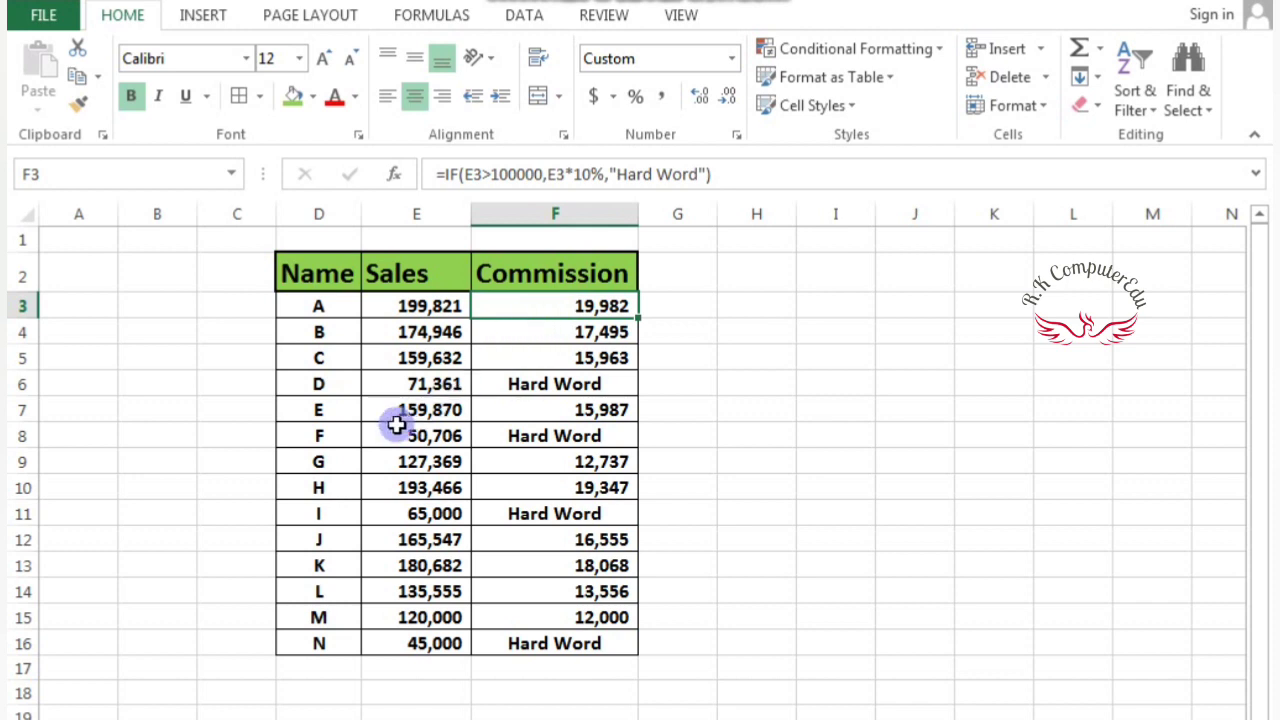
Correct the value-if-false text in F3's commission formula to "Hard Work".
{"action": "left_click", "coordinate": [409, 387]}
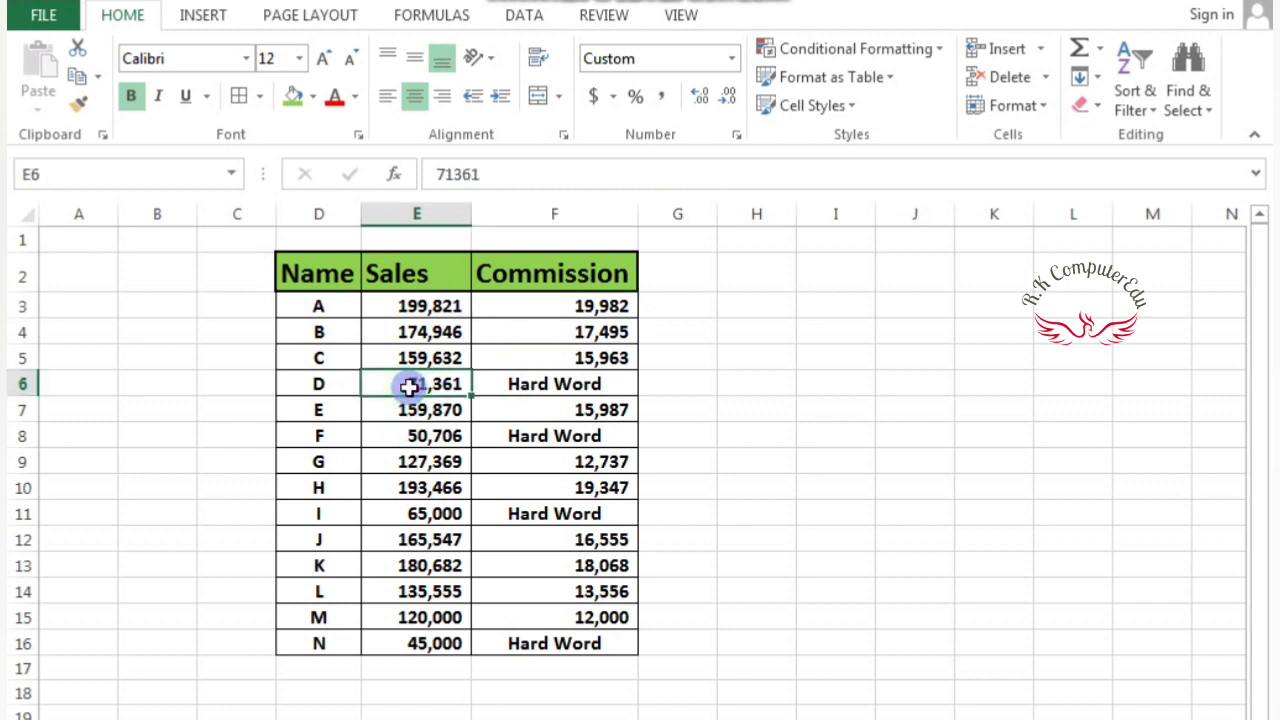
{"action": "left_click", "coordinate": [526, 383]}
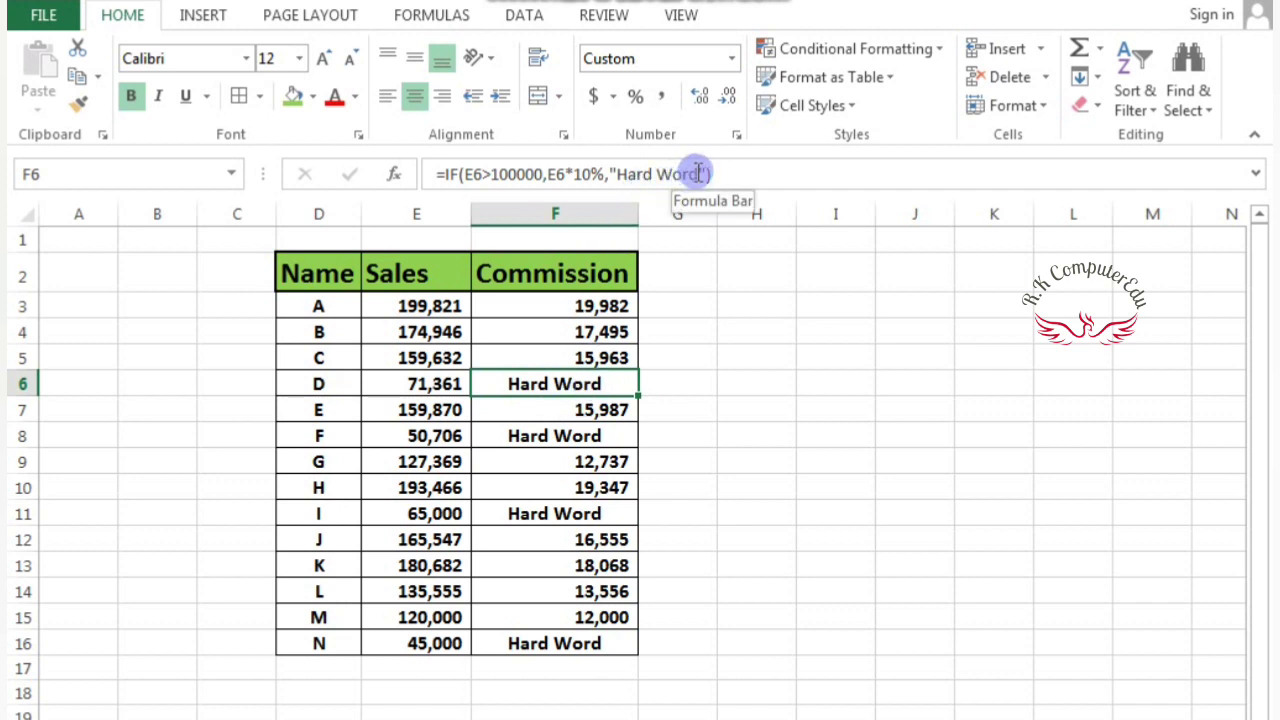
{"action": "double_click", "coordinate": [594, 300]}
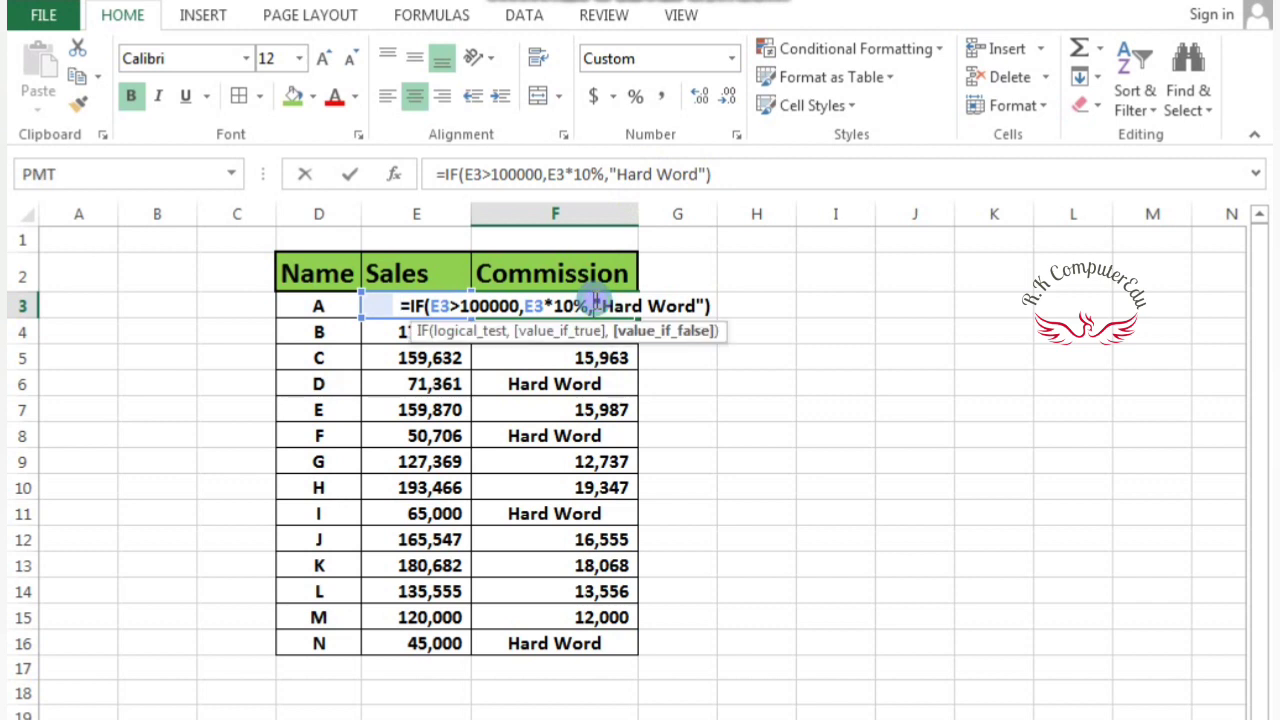
{"action": "left_click", "coordinate": [697, 306]}
{"action": "key", "text": "BackSpace"}
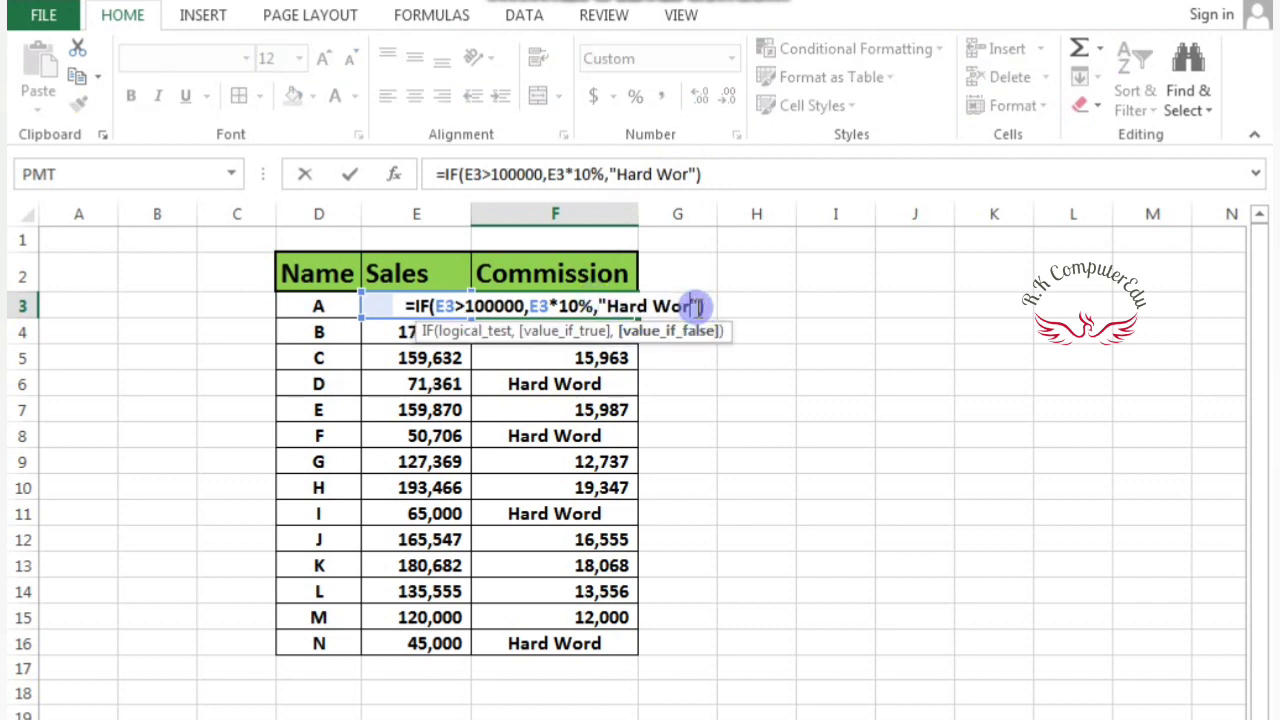
{"action": "type", "text": "k"}
{"action": "key", "text": "Return"}
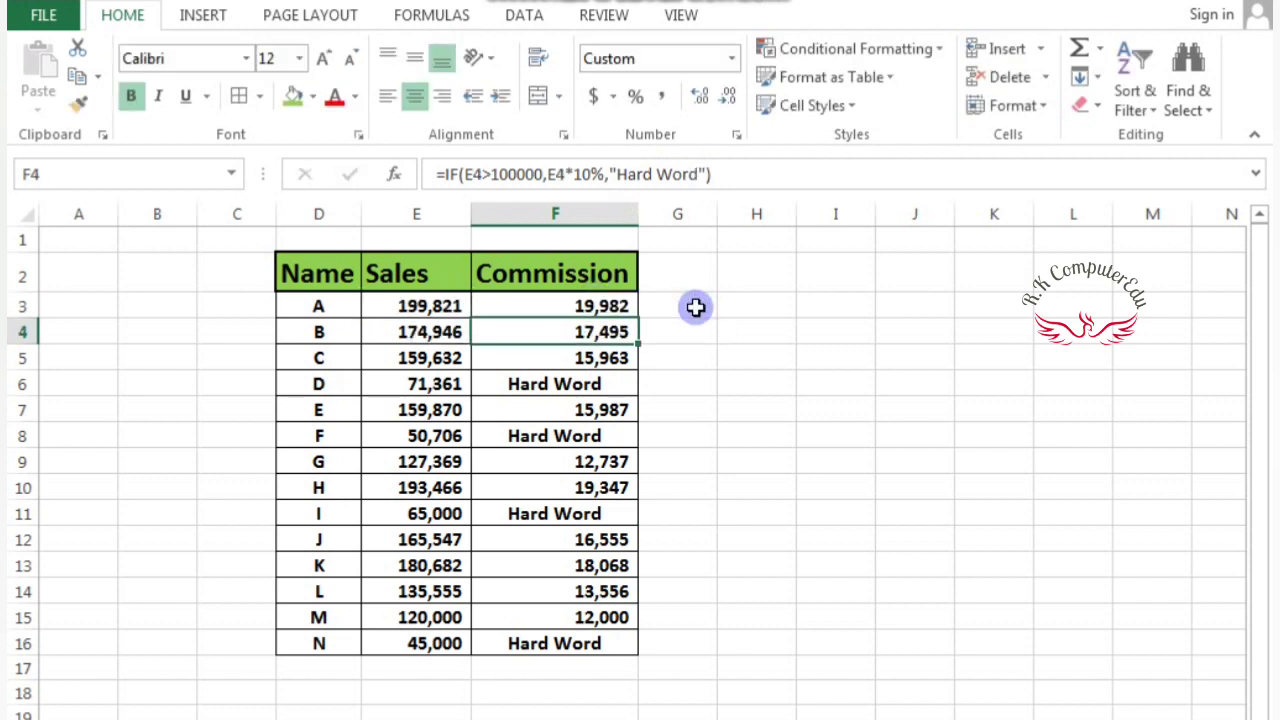
Copy the corrected commission formula from F3 down the Commission column through F16.
{"action": "left_click", "coordinate": [585, 300]}
{"action": "key", "text": "ctrl+c"}
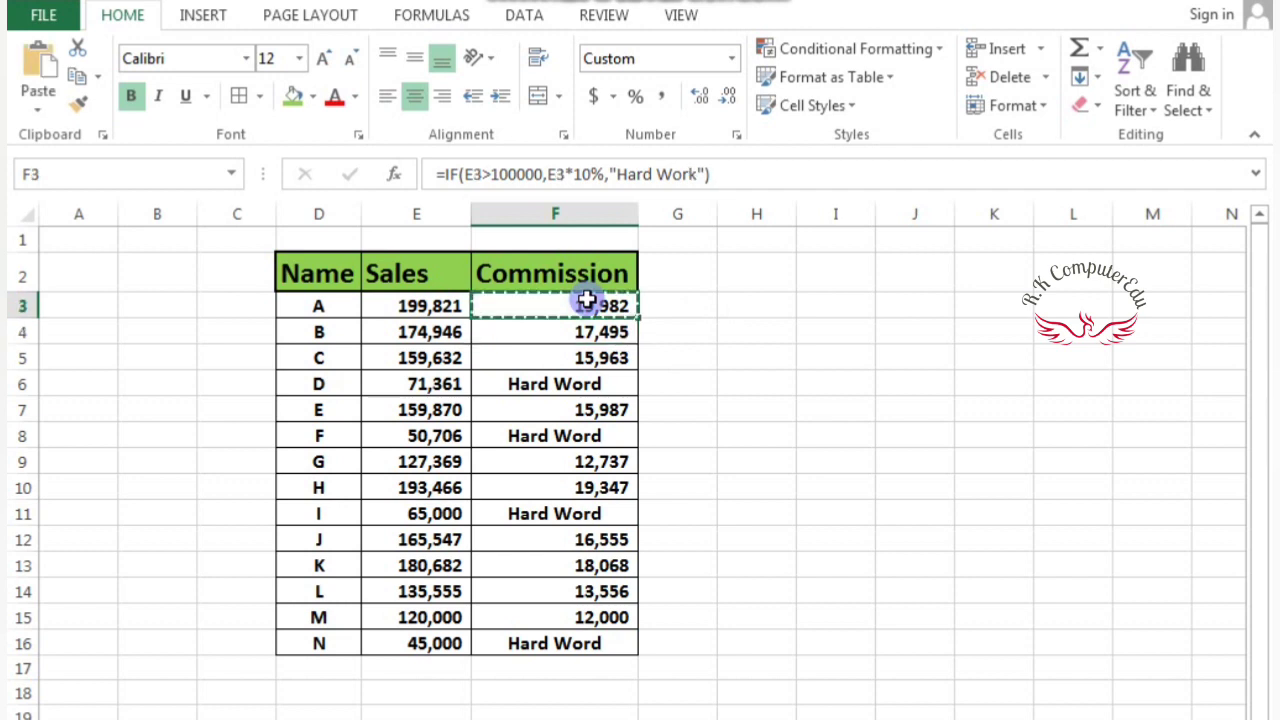
{"action": "key", "text": "shift+Down"}
{"action": "key", "text": "shift+Down"}
{"action": "key", "text": "shift+Down"}
{"action": "key", "text": "shift+Down"}
{"action": "key", "text": "shift+Down"}
{"action": "key", "text": "shift+Down"}
{"action": "key", "text": "shift+Down"}
{"action": "key", "text": "shift+Down"}
{"action": "key", "text": "shift+Down"}
{"action": "key", "text": "shift+Down"}
{"action": "key", "text": "shift+Down"}
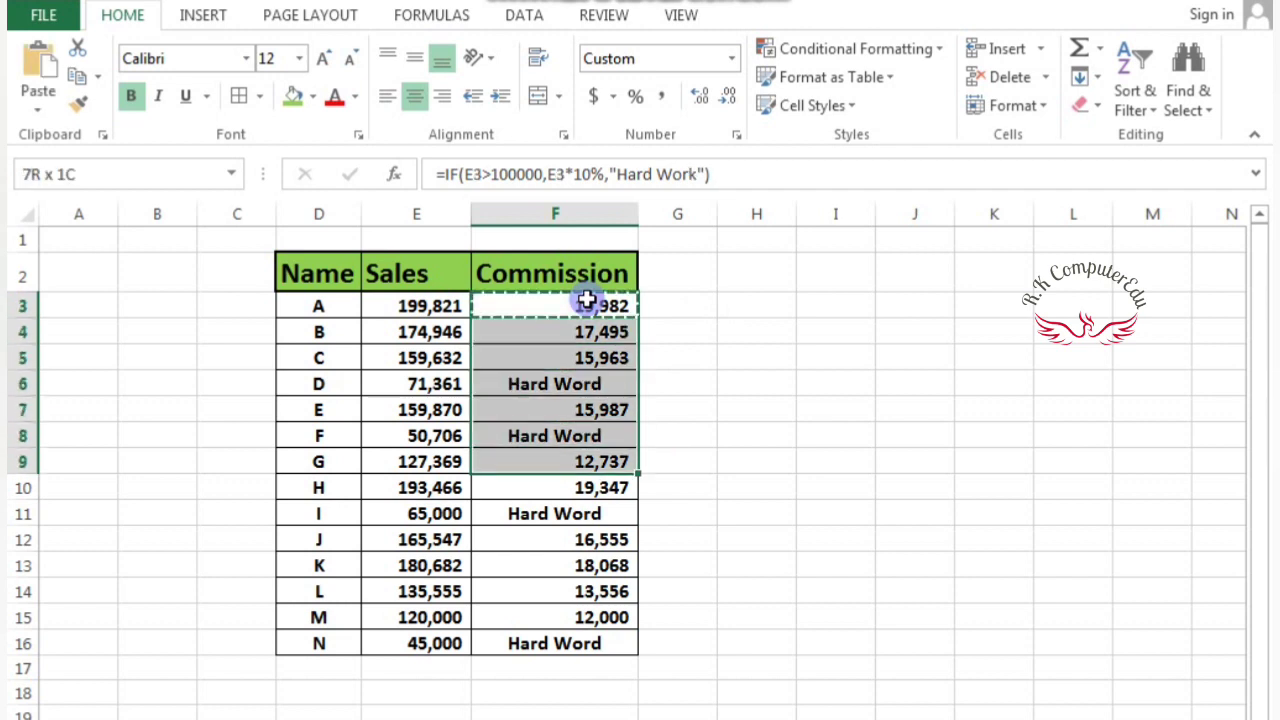
{"action": "key", "text": "shift+Down"}
{"action": "key", "text": "shift+Down"}
{"action": "key", "text": "ctrl+v"}
{"action": "key", "text": "Escape"}
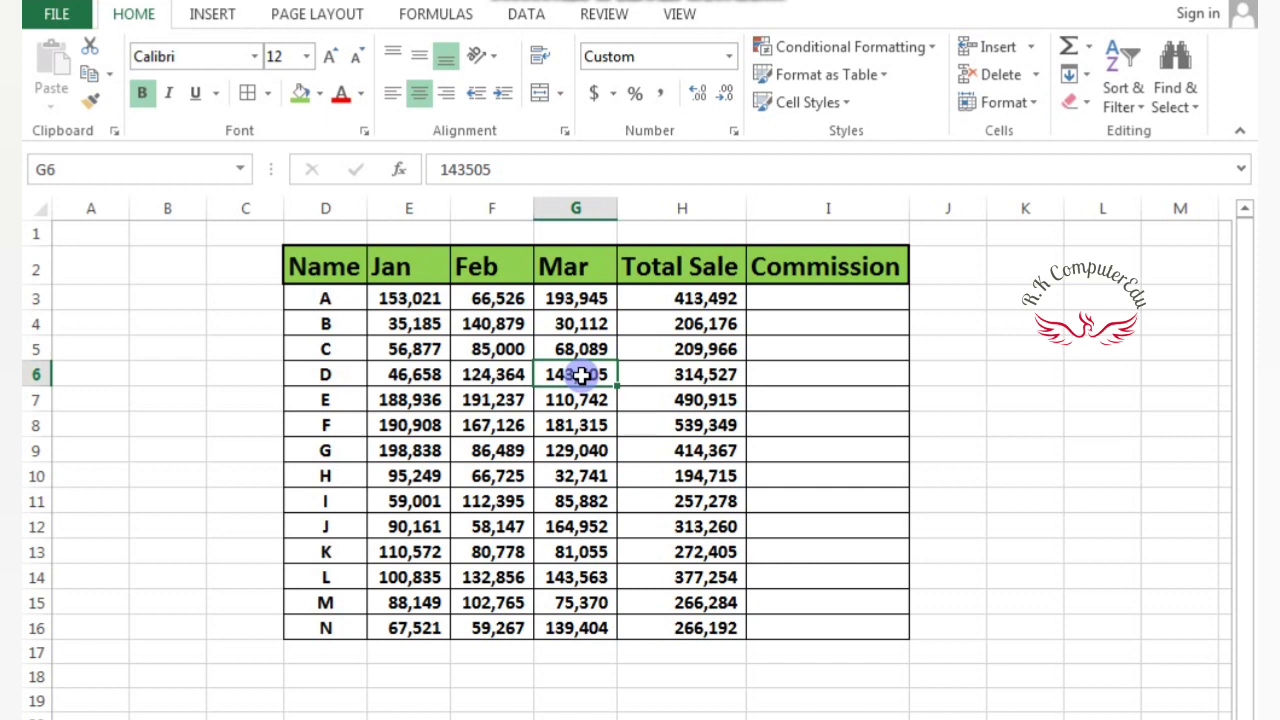
{"action": "left_click", "coordinate": [795, 300]}
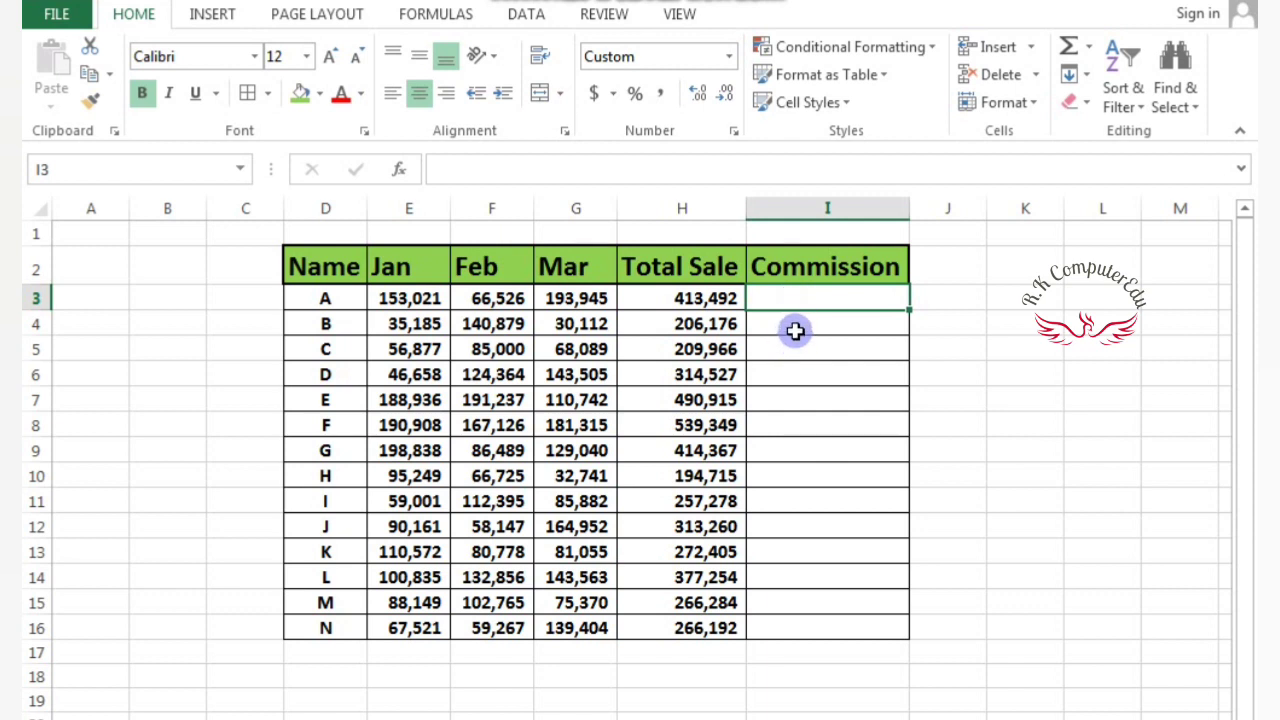
{"action": "left_click", "coordinate": [347, 299]}
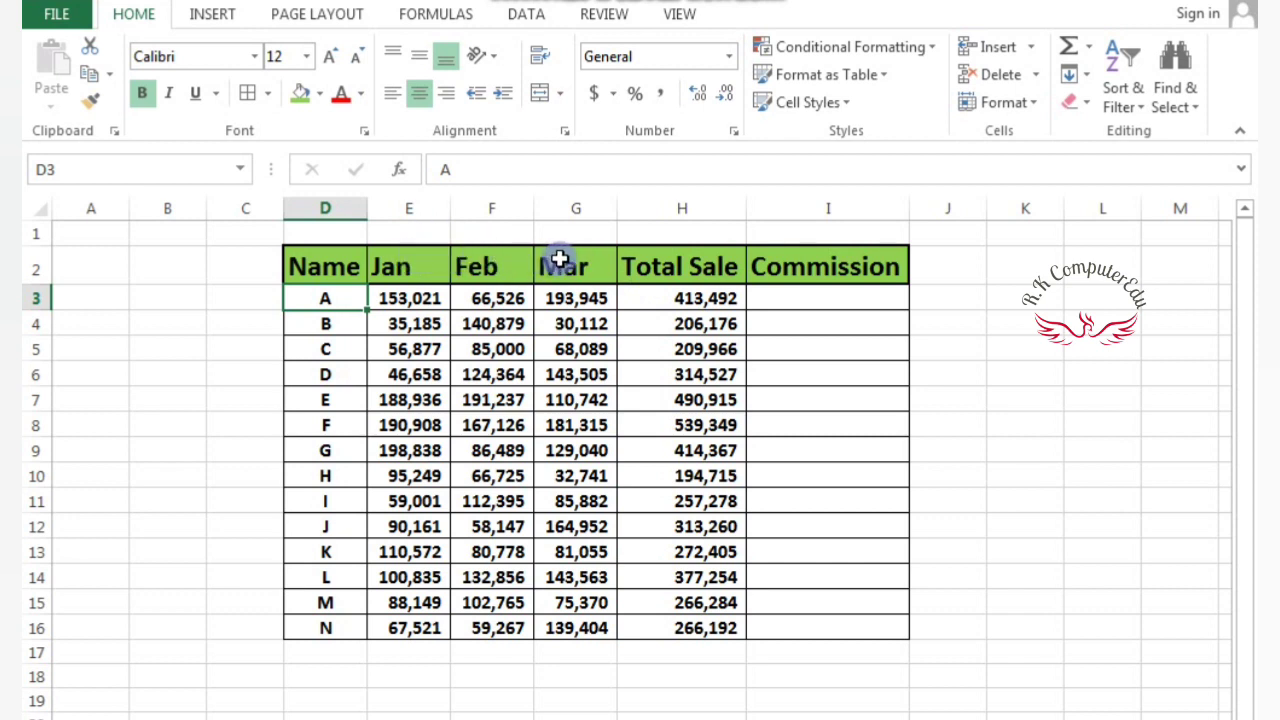
{"action": "left_click", "coordinate": [695, 298]}
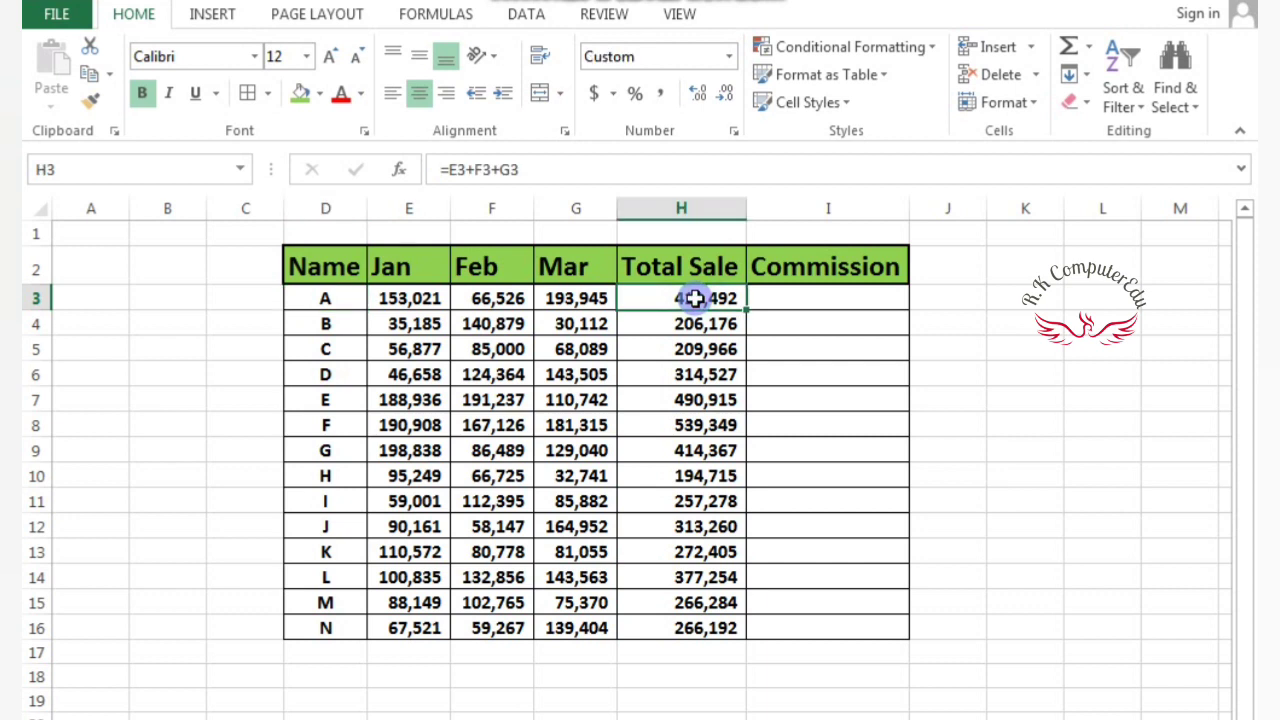
{"action": "left_click", "coordinate": [809, 302]}
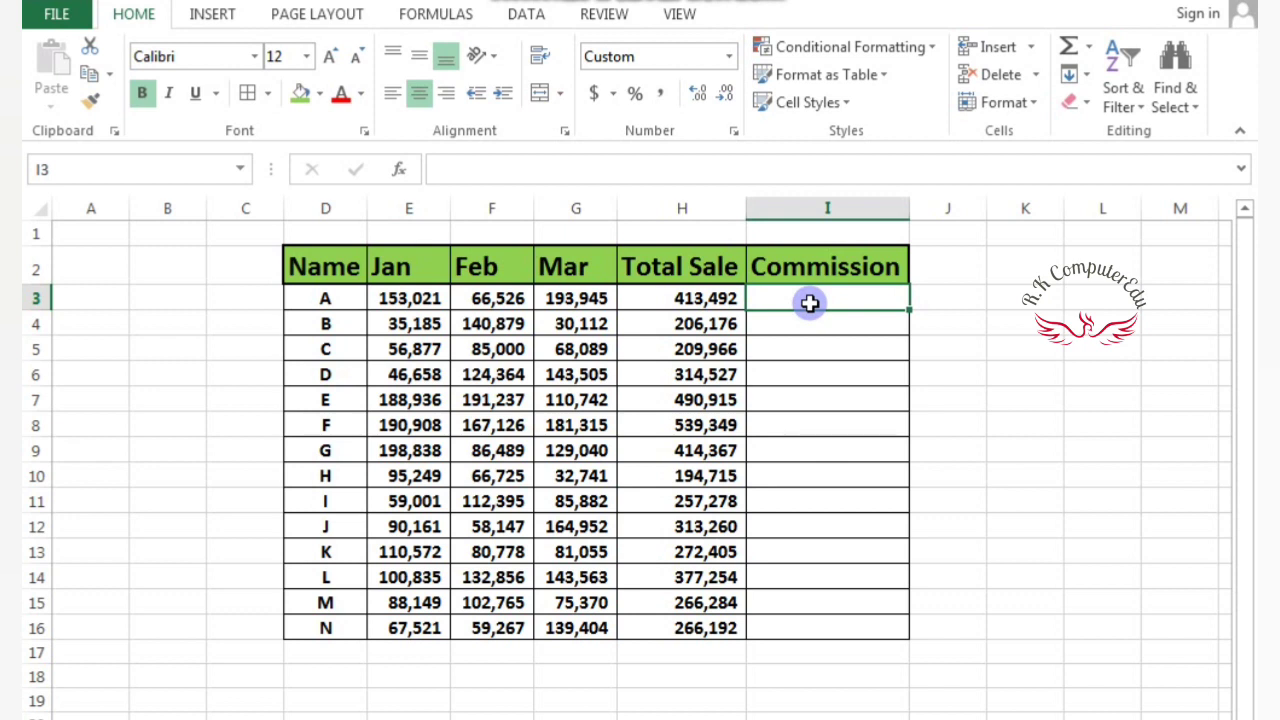
{"action": "left_click", "coordinate": [431, 304]}
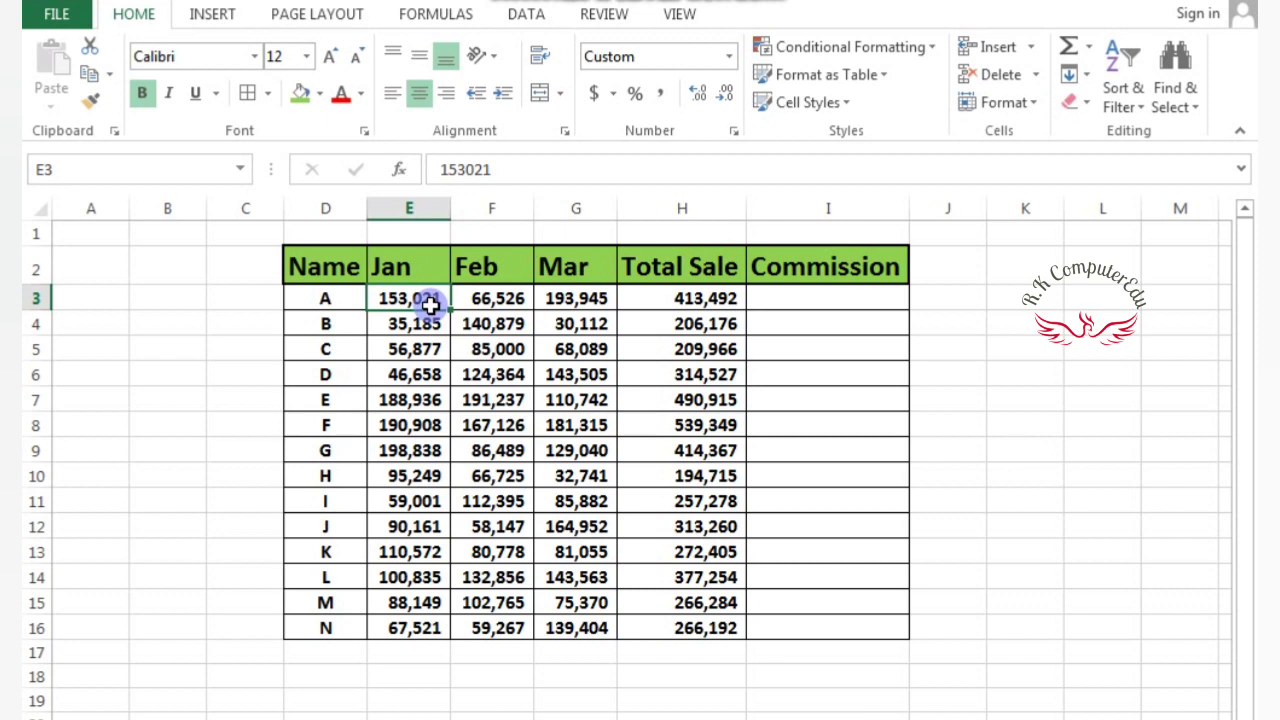
Start an IF formula in I3 with a nested AND function whose first condition is E3>100000.
{"action": "left_click", "coordinate": [796, 294]}
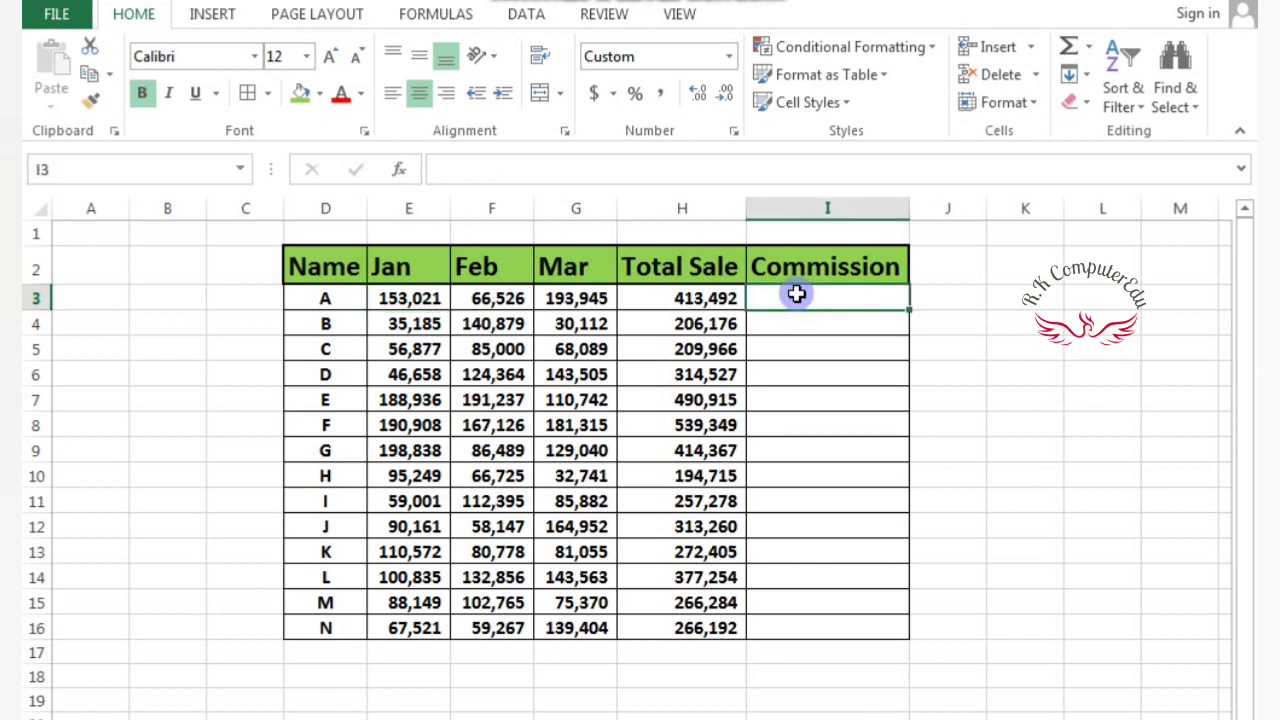
{"action": "type", "text": "=if"}
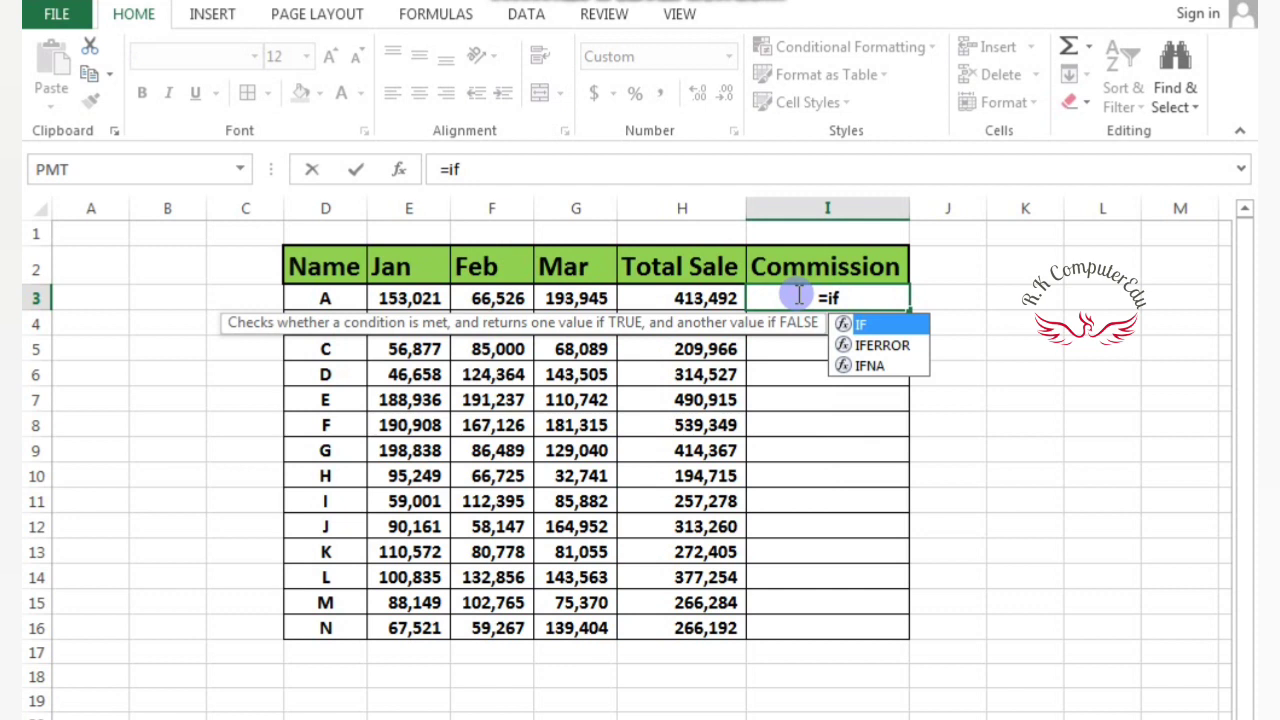
{"action": "key", "text": "Tab"}
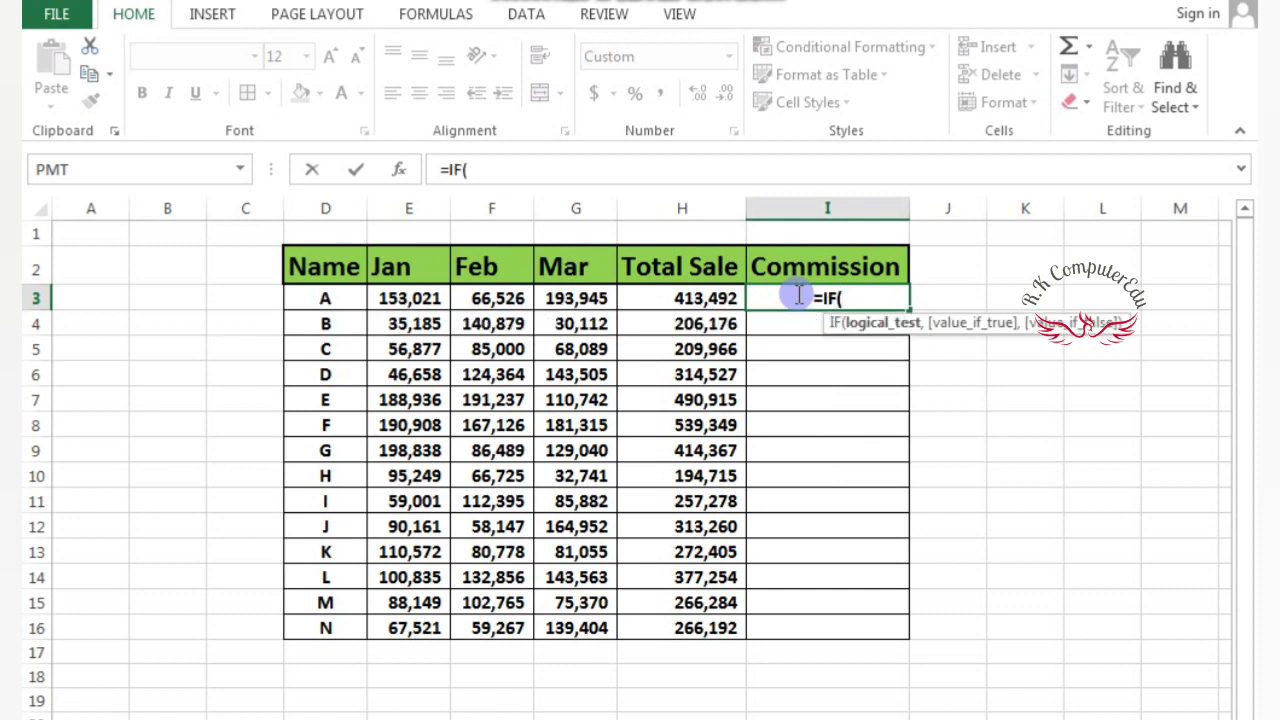
{"action": "type", "text": "a"}
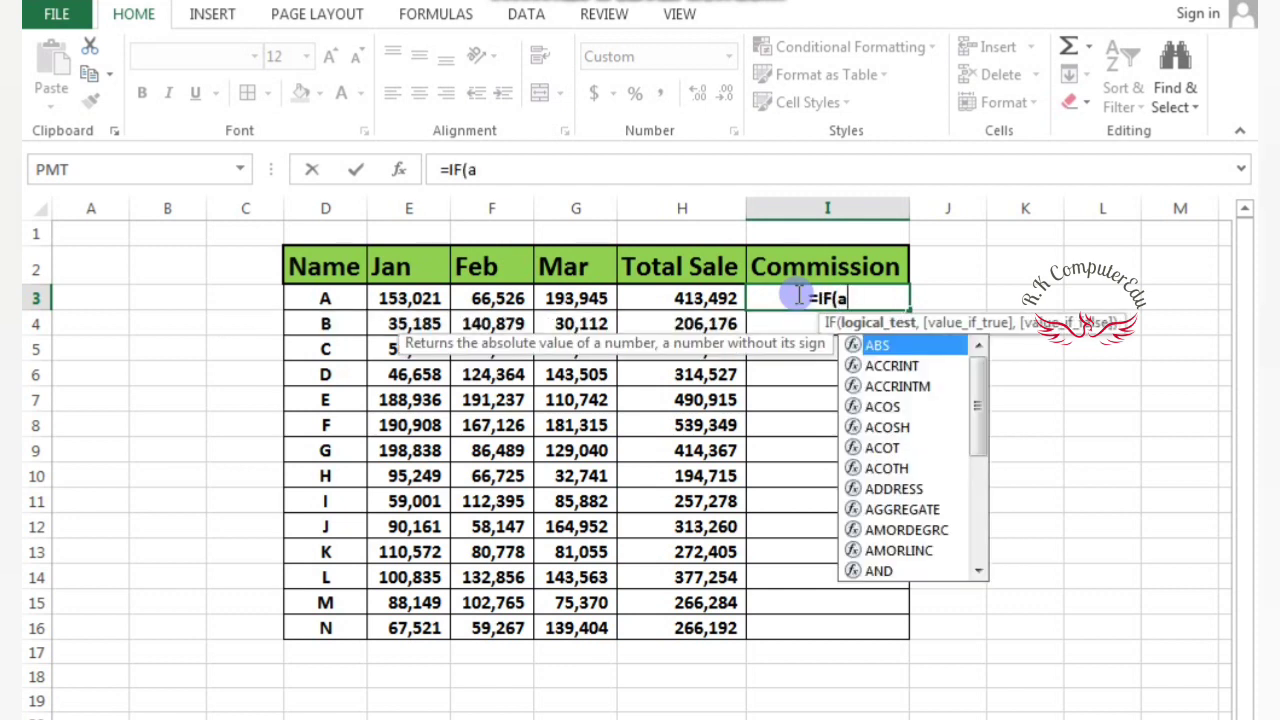
{"action": "type", "text": "nd"}
{"action": "key", "text": "Tab"}
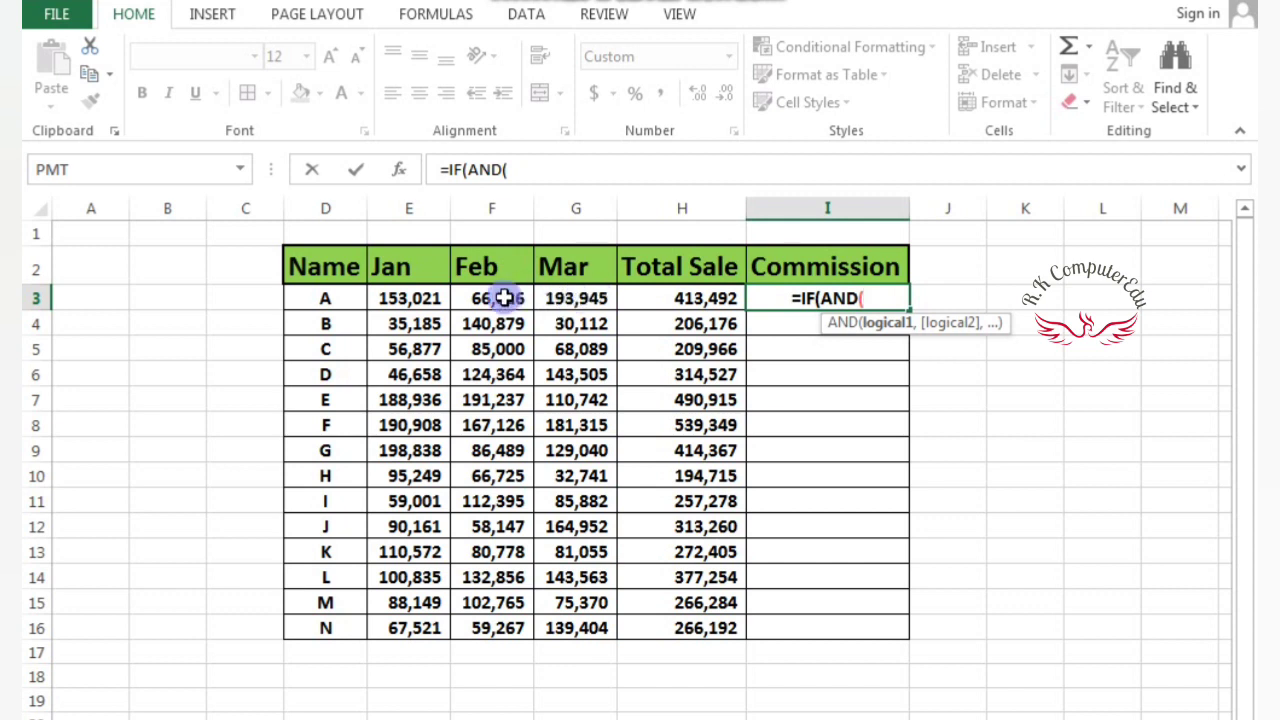
{"action": "left_click", "coordinate": [418, 296]}
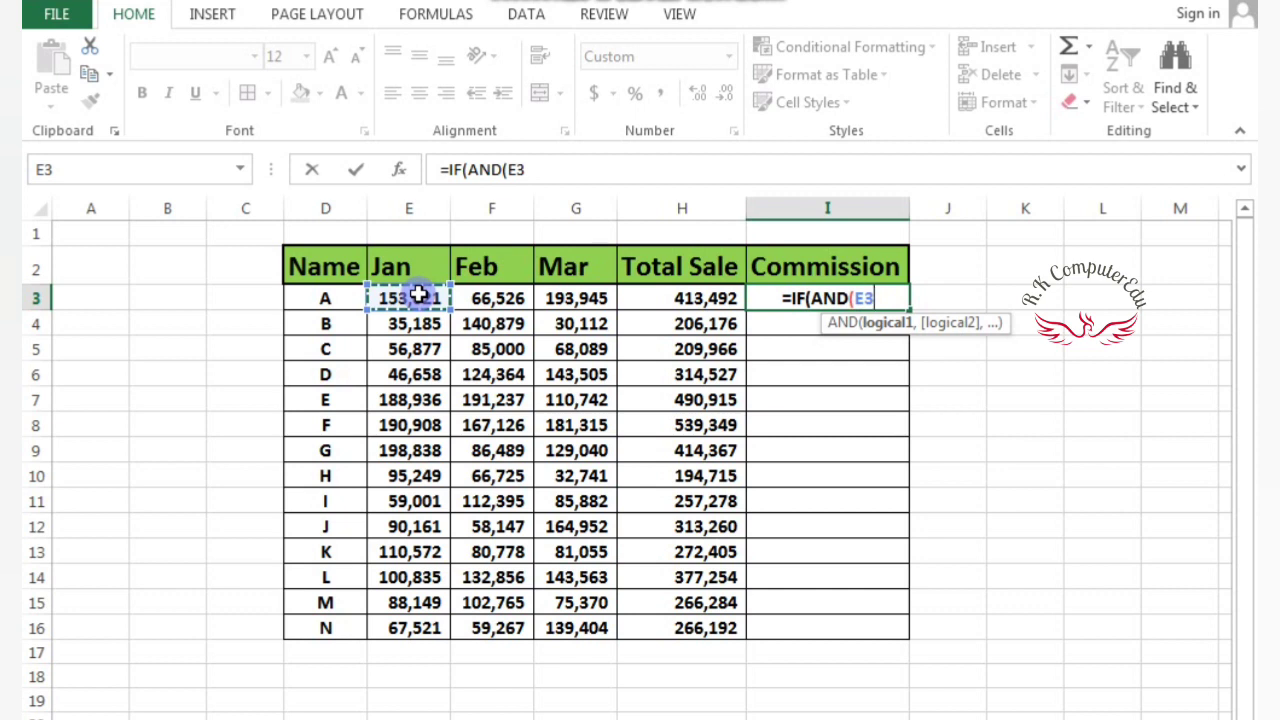
{"action": "type", "text": ">1"}
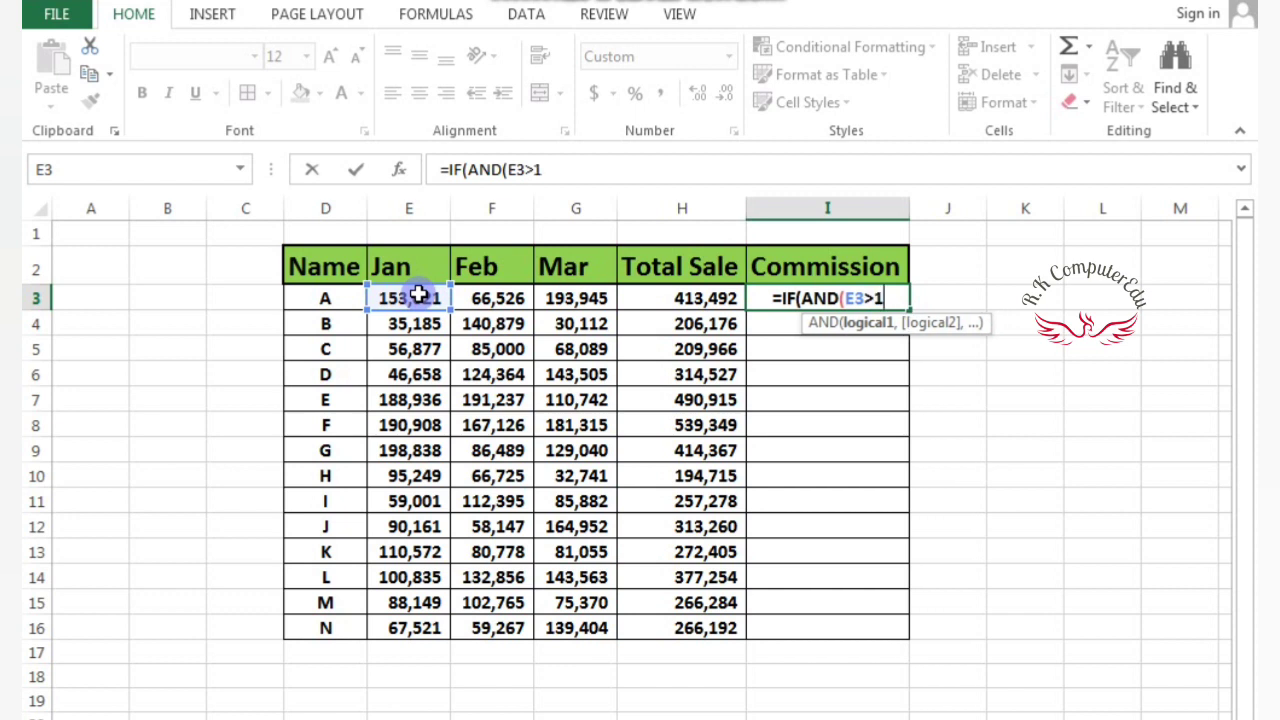
{"action": "type", "text": "00000"}
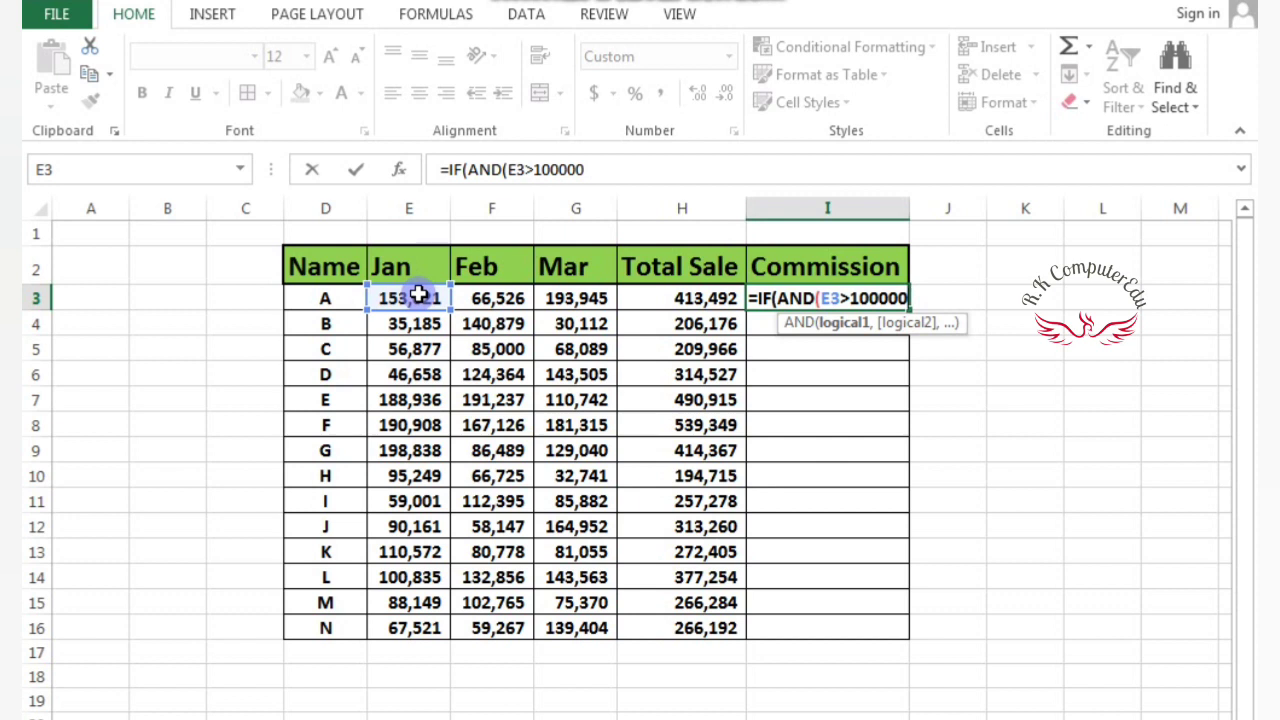
{"action": "type", "text": ","}
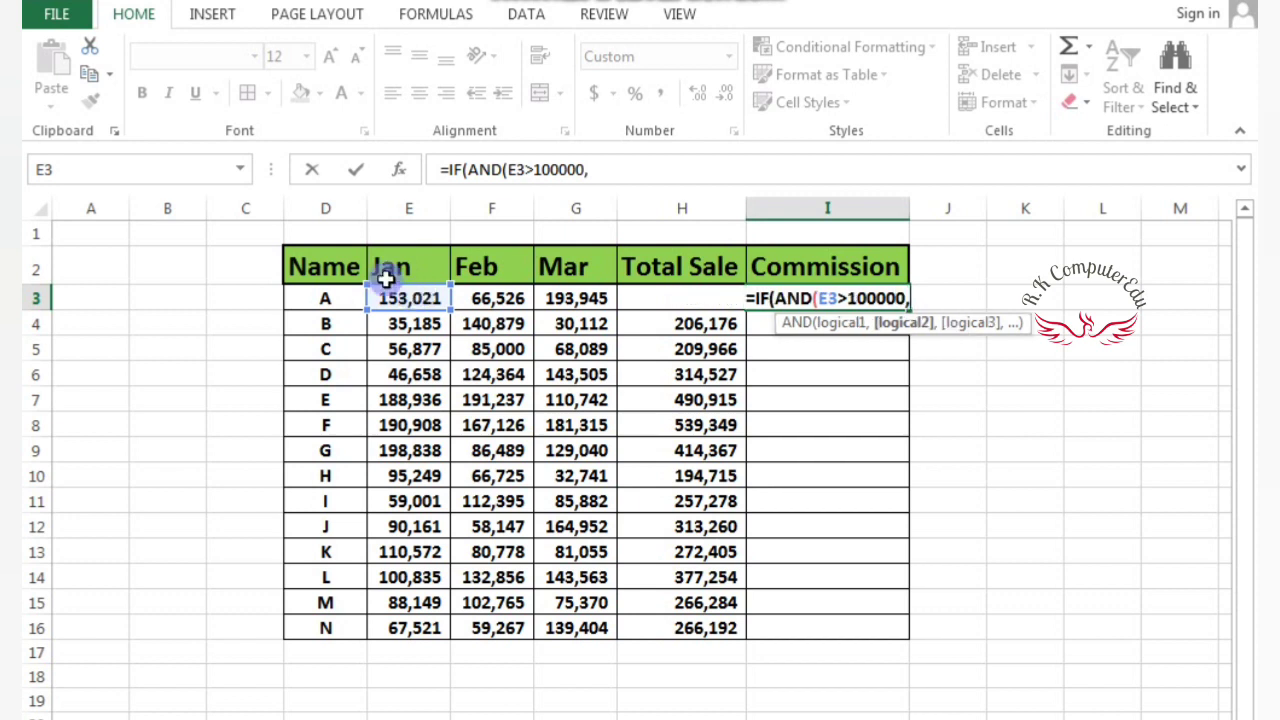
Add the conditions F3>100000 and G3>100000 to the AND function and close it.
{"action": "left_click", "coordinate": [500, 302]}
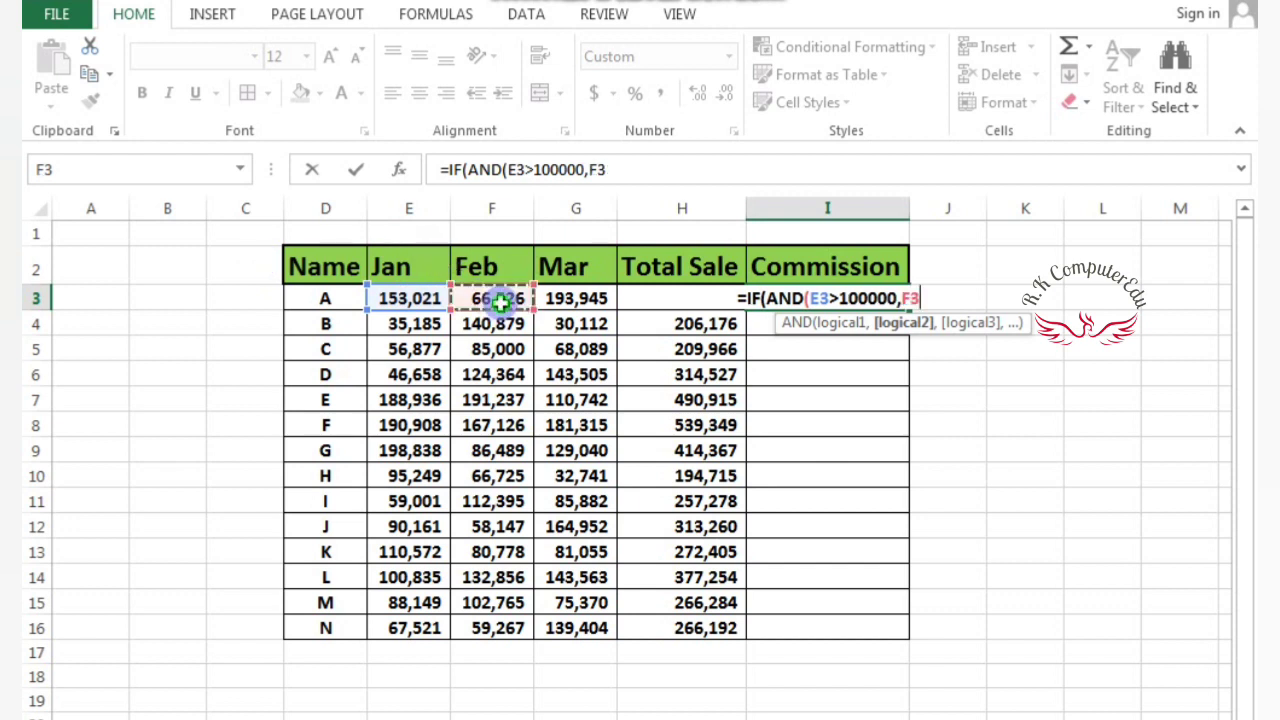
{"action": "type", "text": ">10000"}
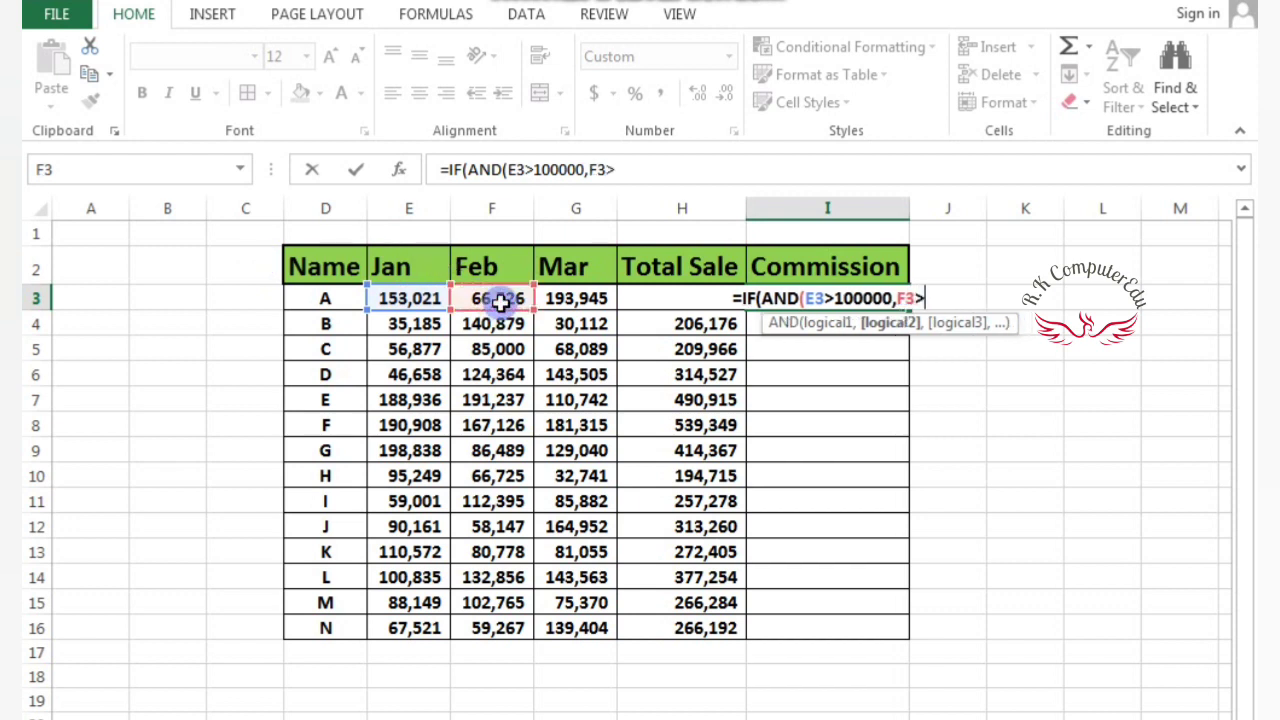
{"action": "type", "text": "0"}
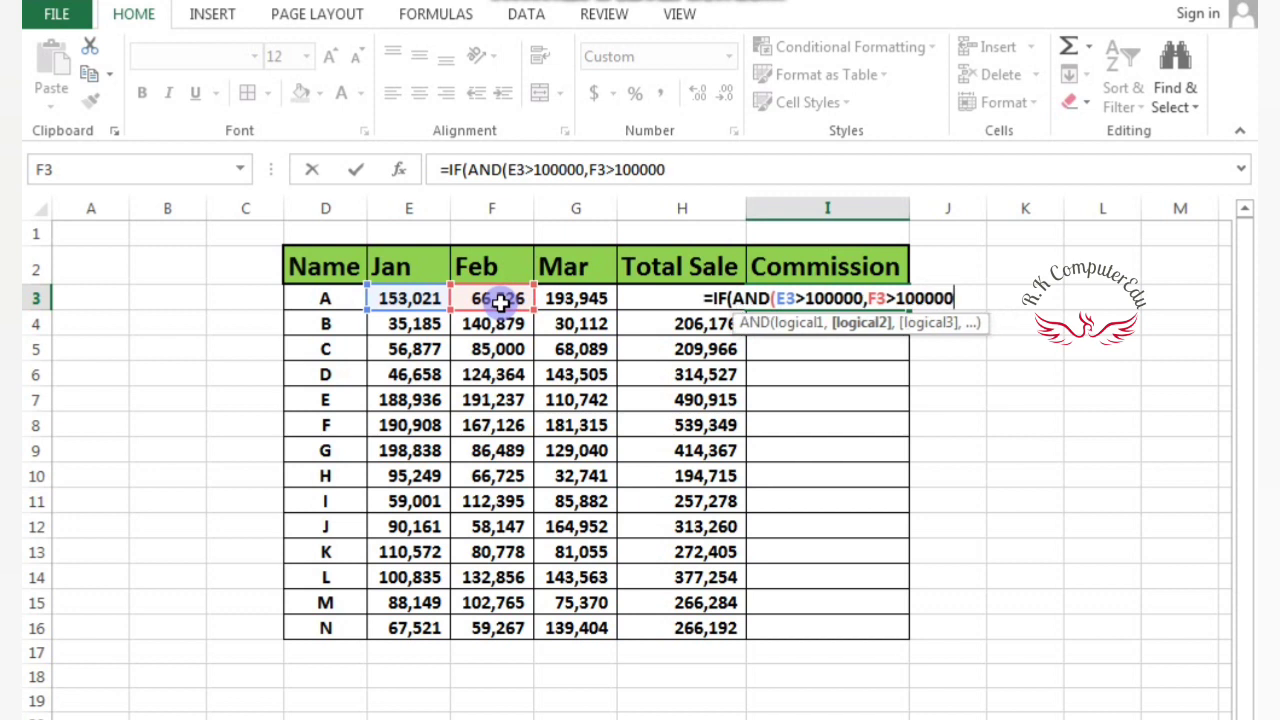
{"action": "type", "text": ","}
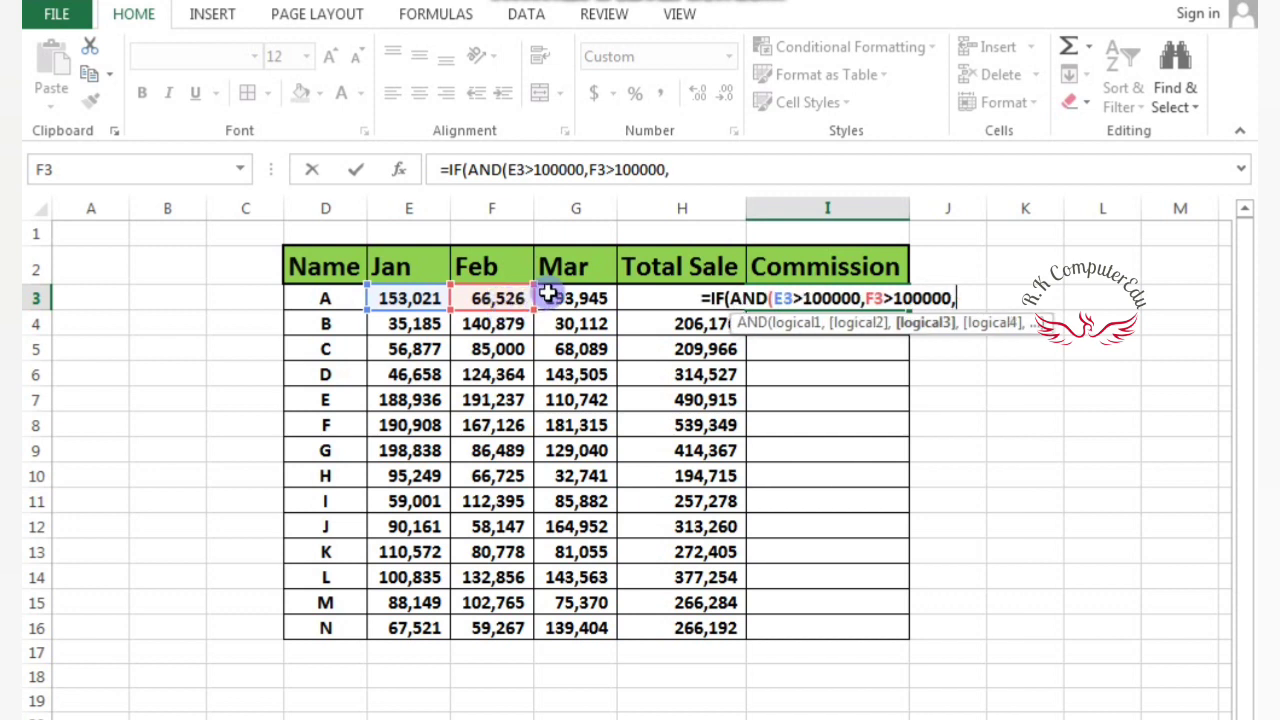
{"action": "left_click", "coordinate": [553, 298]}
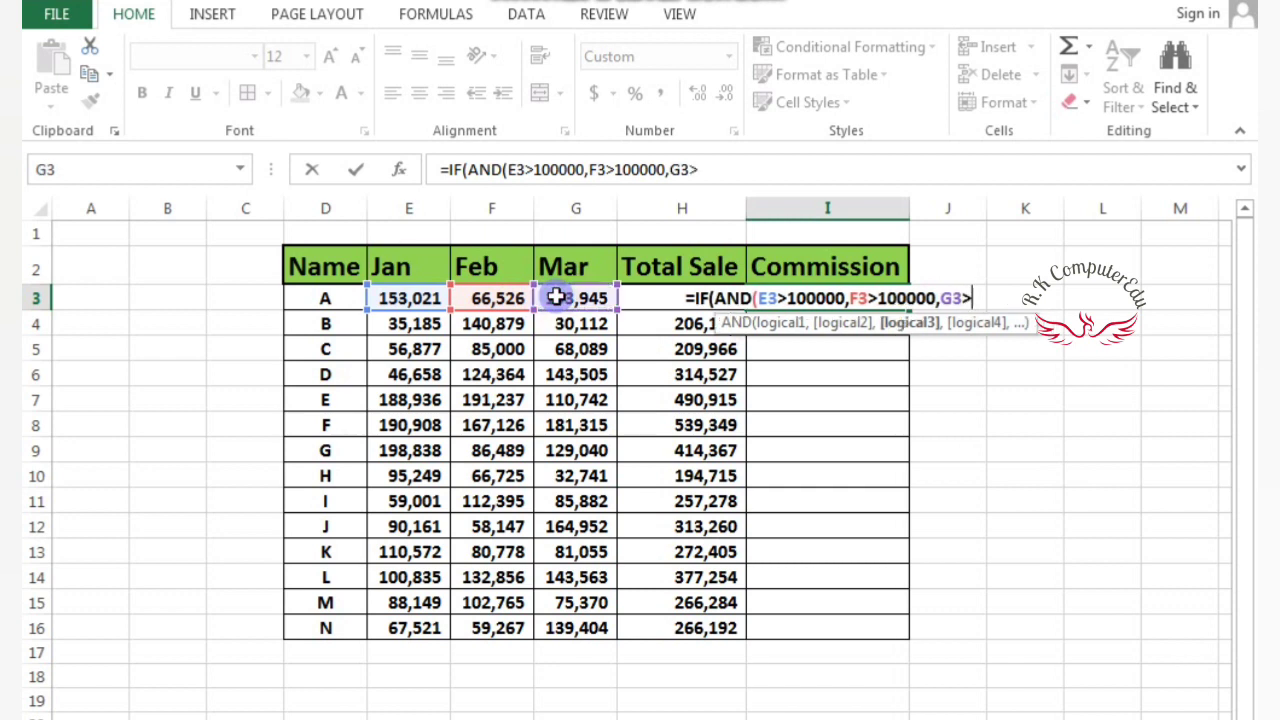
{"action": "type", "text": ">10000"}
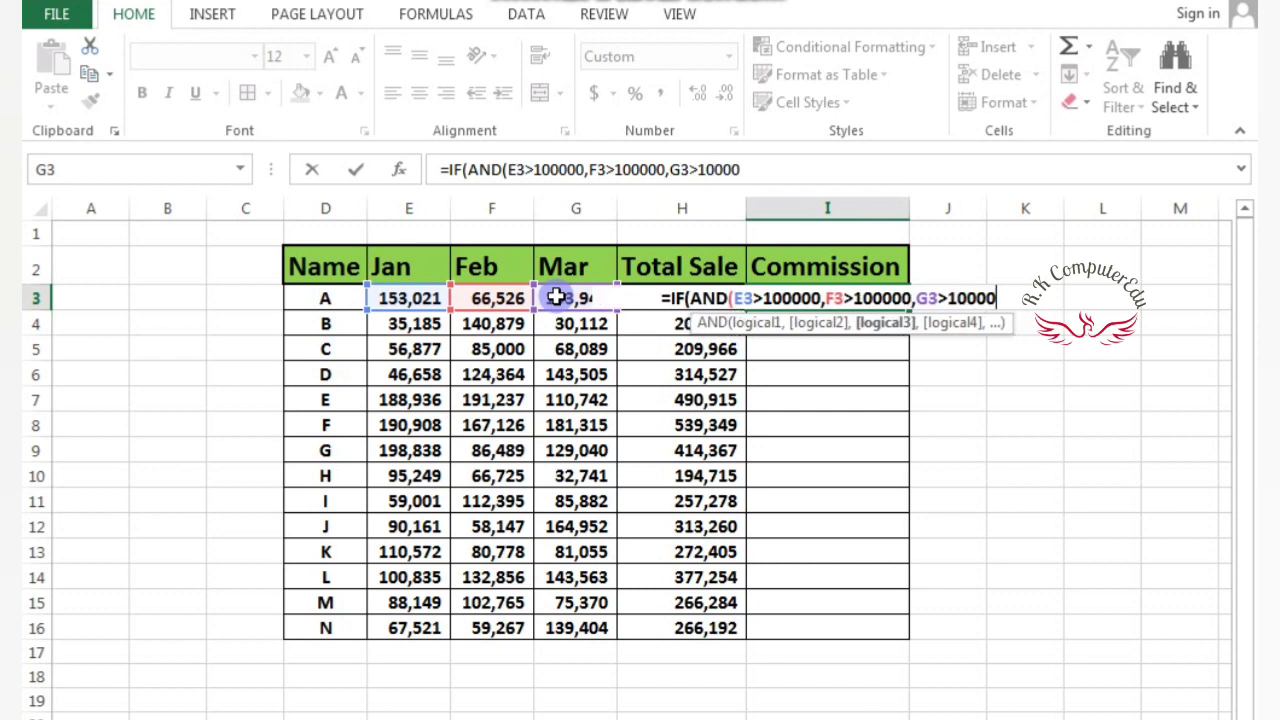
{"action": "type", "text": "0"}
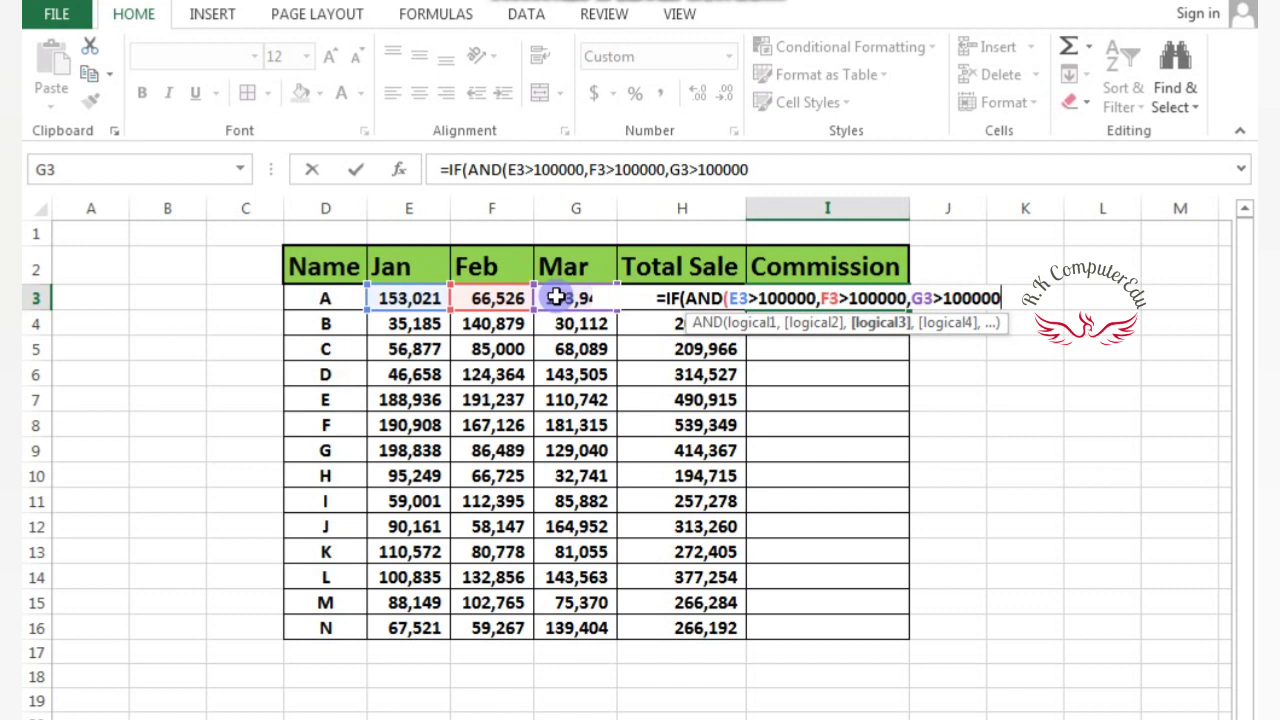
{"action": "type", "text": ")"}
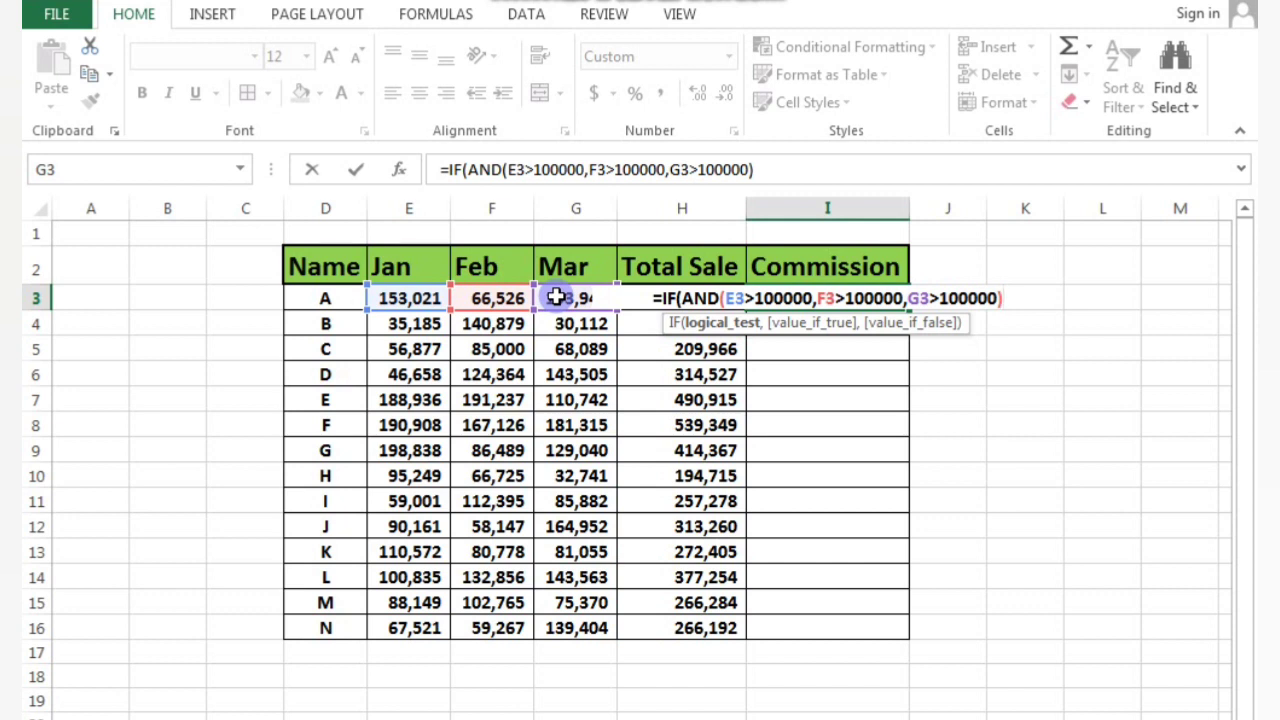
Add H3*5% as the value-if-true argument of the IF formula in I3.
{"action": "type", "text": ","}
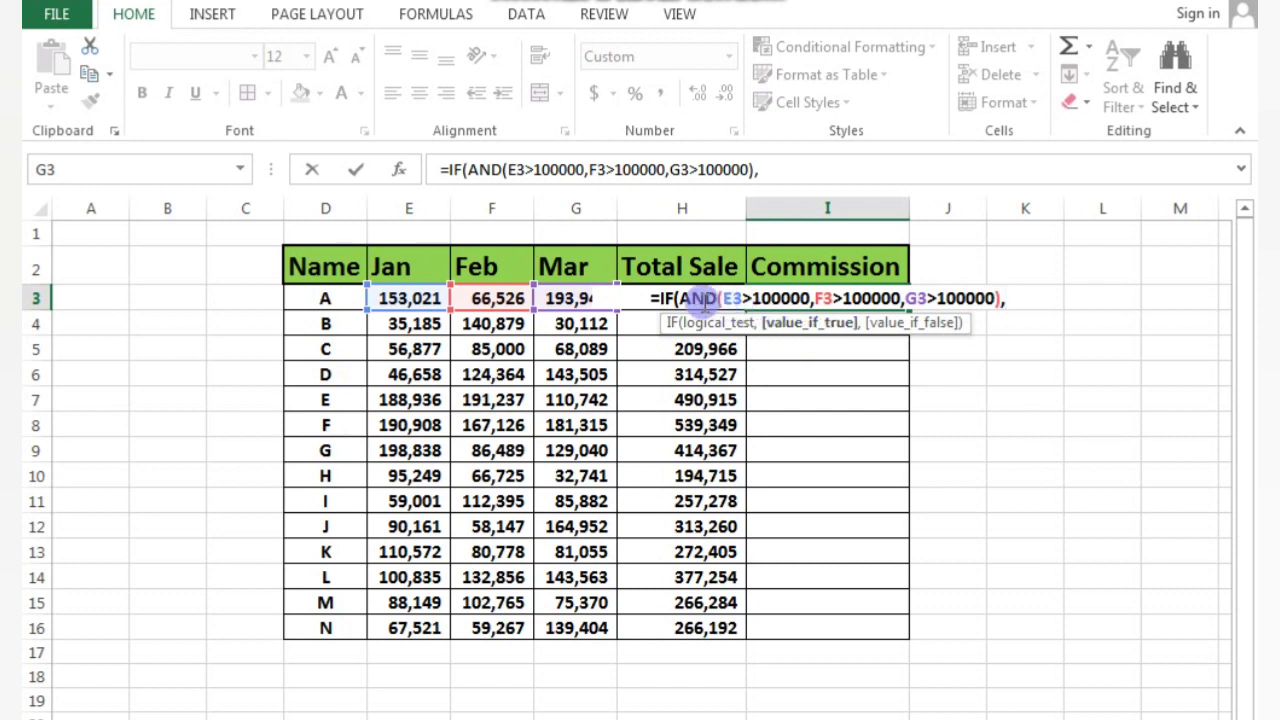
{"action": "left_click", "coordinate": [702, 355]}
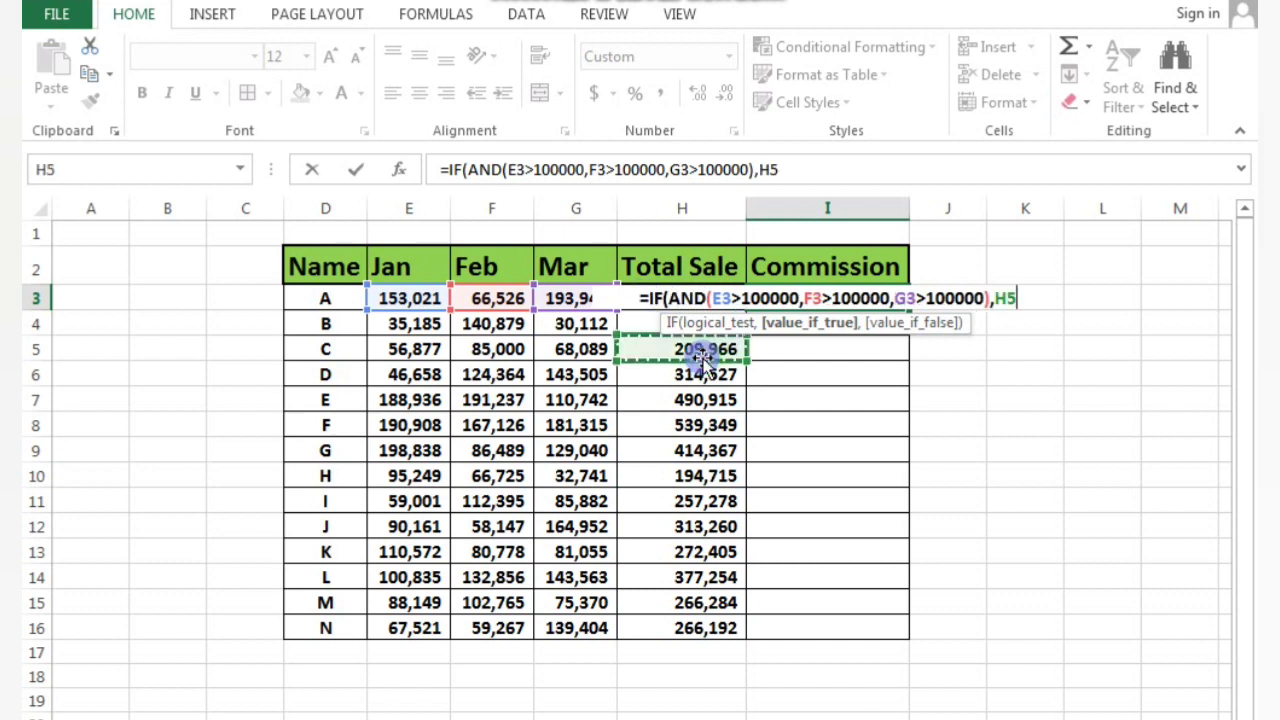
{"action": "key", "text": "Up"}
{"action": "key", "text": "Up"}
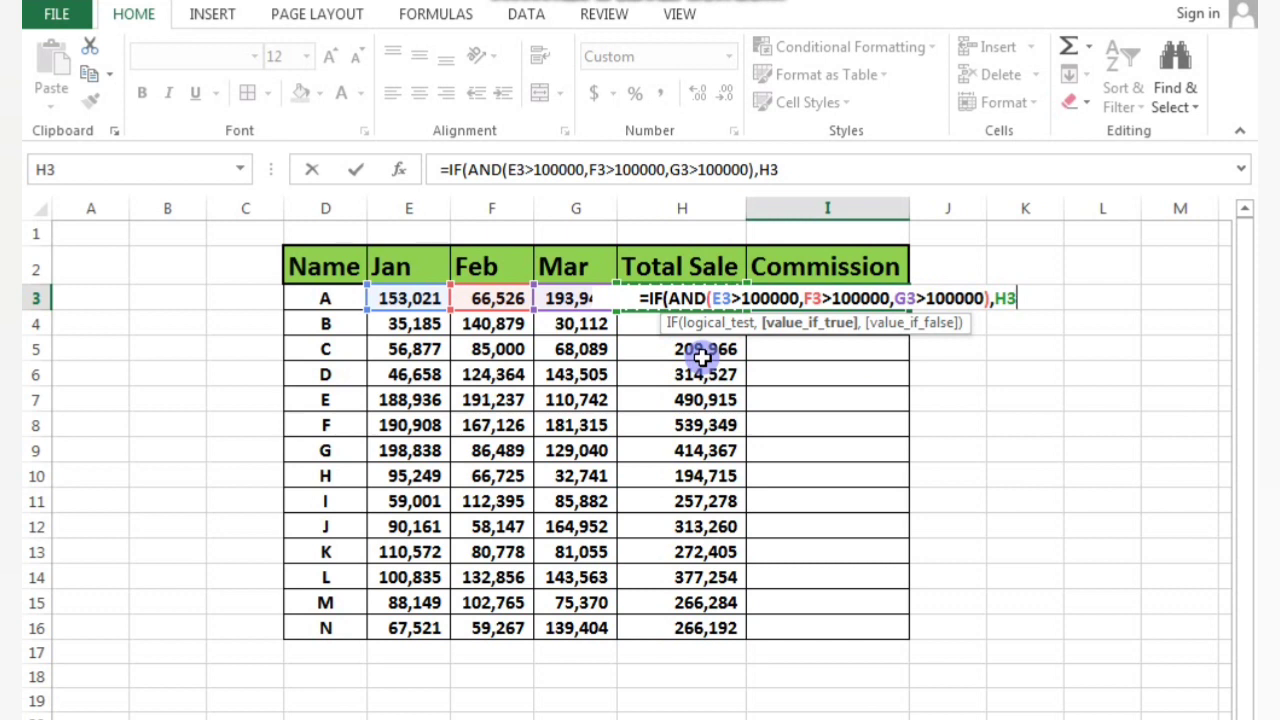
{"action": "type", "text": "*"}
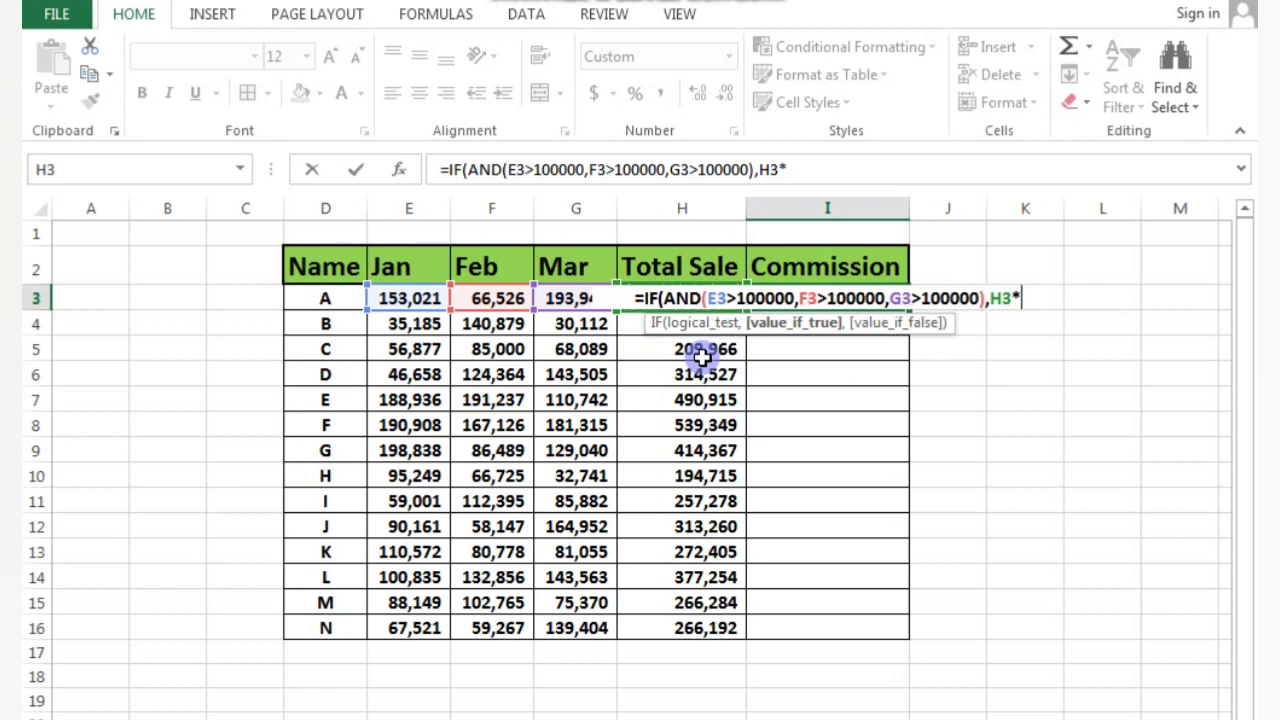
{"action": "type", "text": "5"}
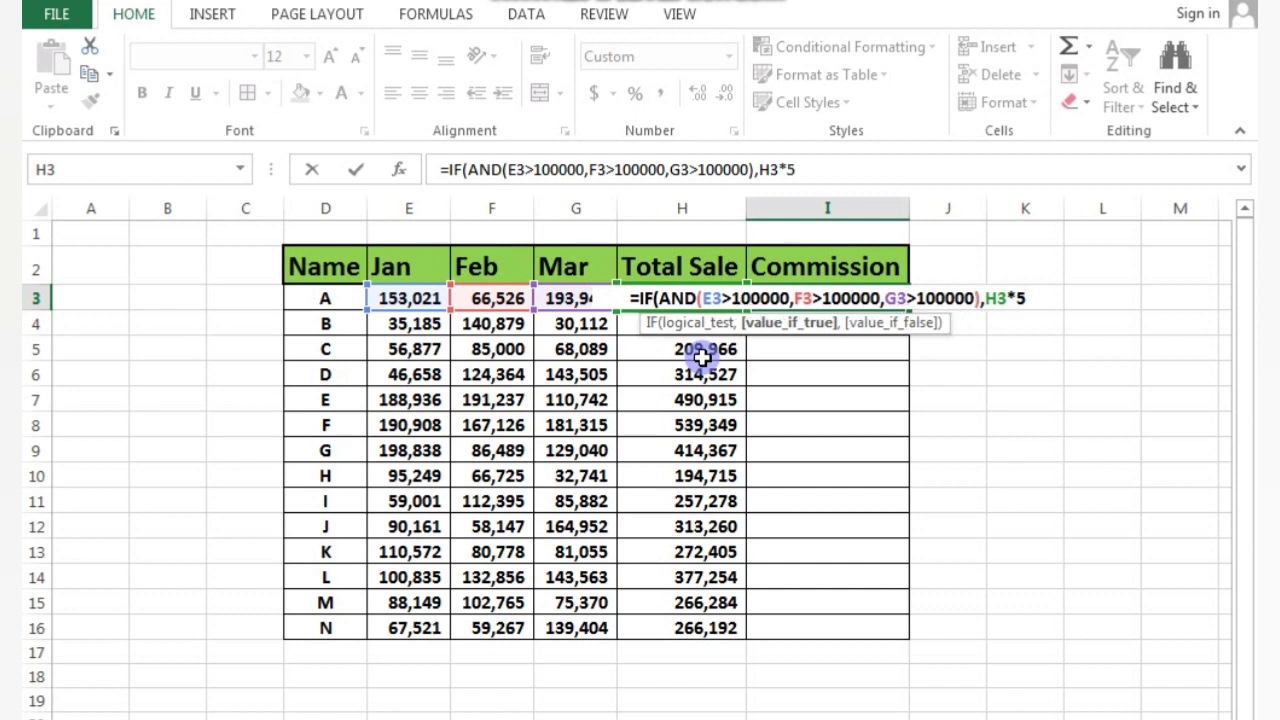
{"action": "type", "text": "%"}
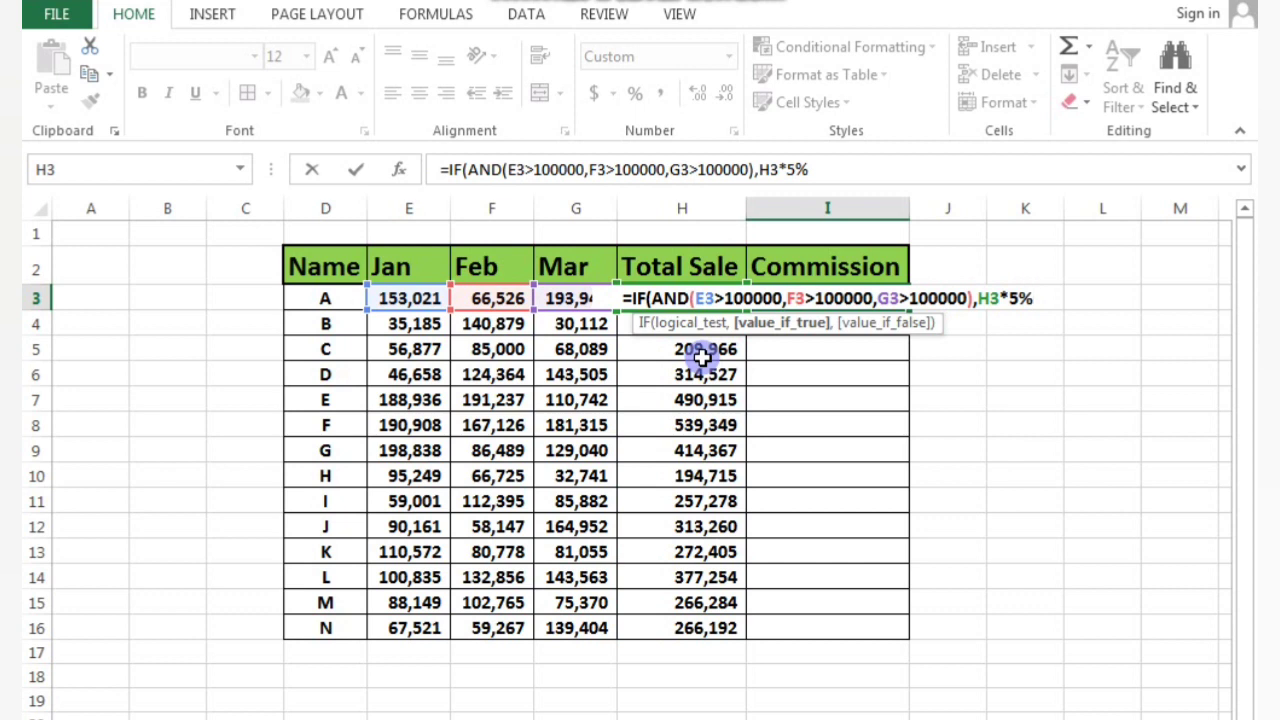
Add "Hard Work" as the value-if-false argument, close the IF function and enter the formula in I3.
{"action": "type", "text": ","}
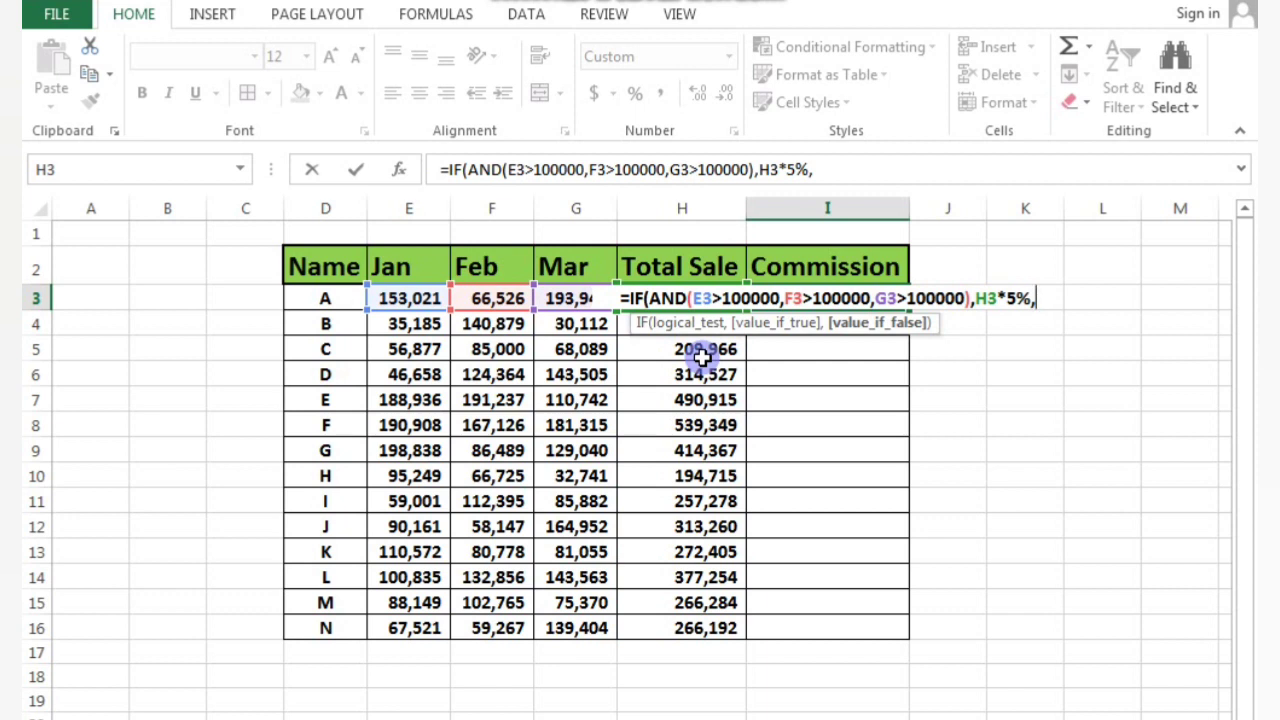
{"action": "type", "text": "\""}
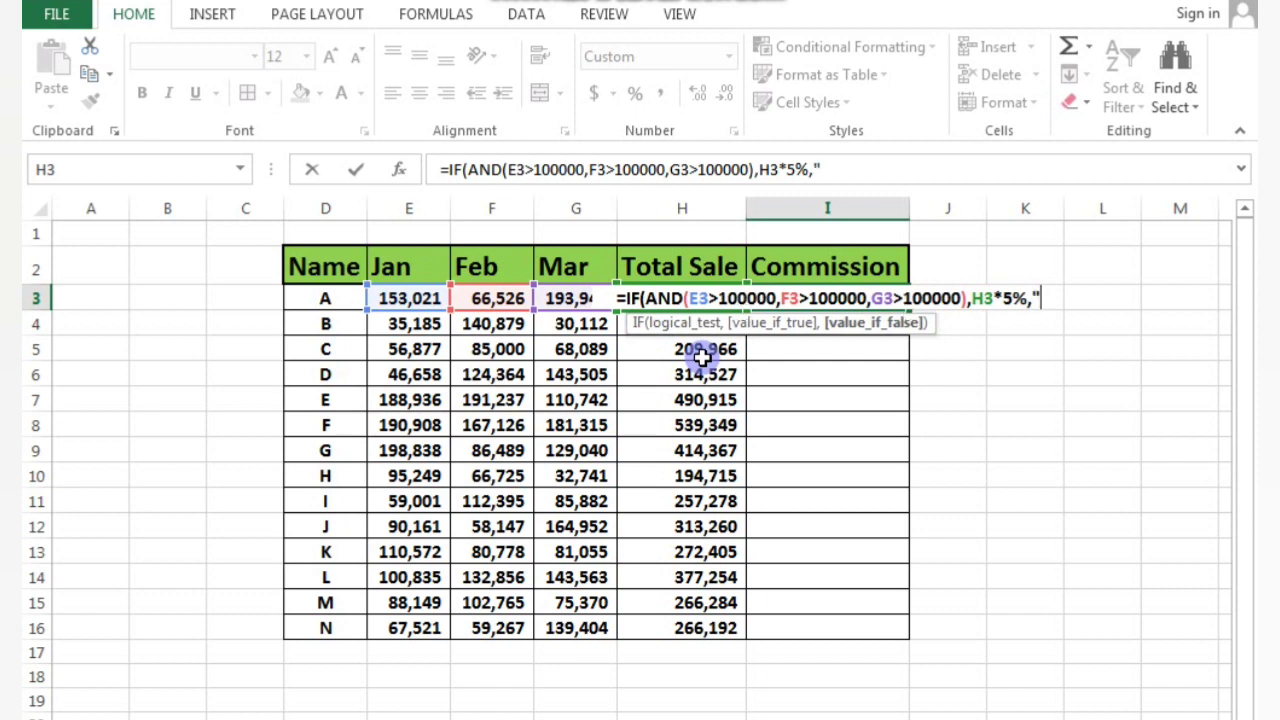
{"action": "type", "text": "Hard"}
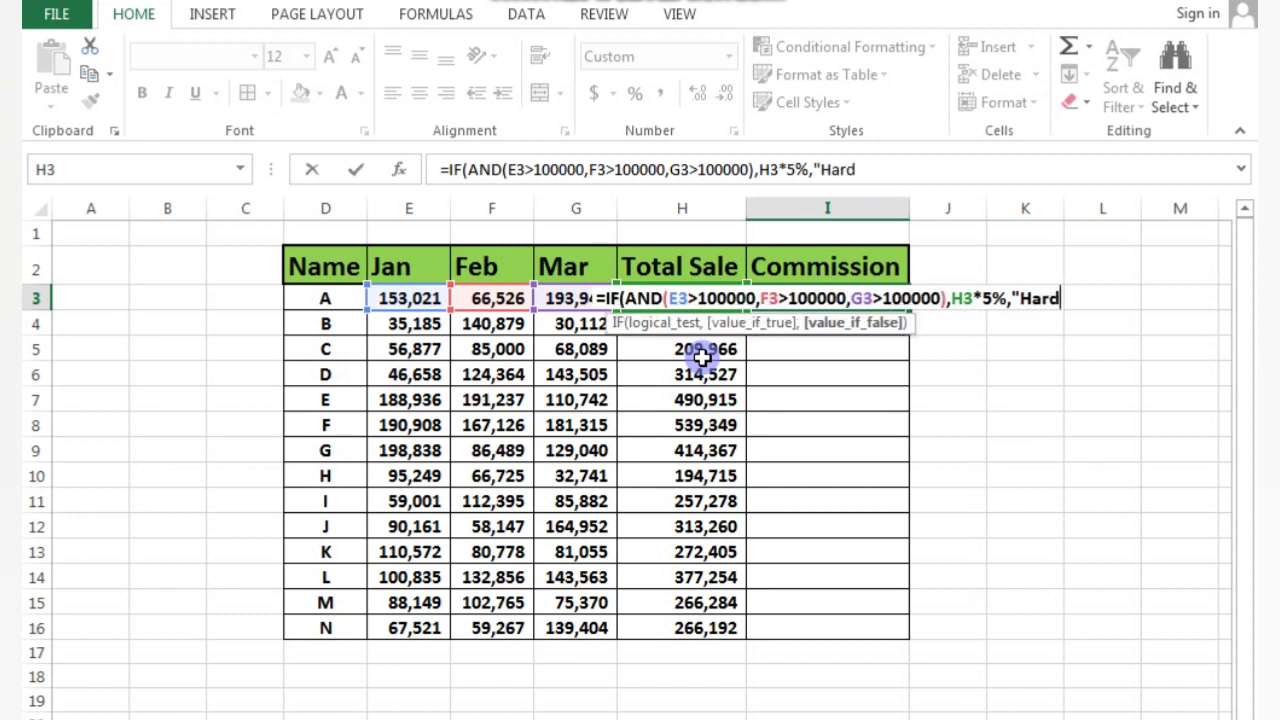
{"action": "type", "text": "Work"}
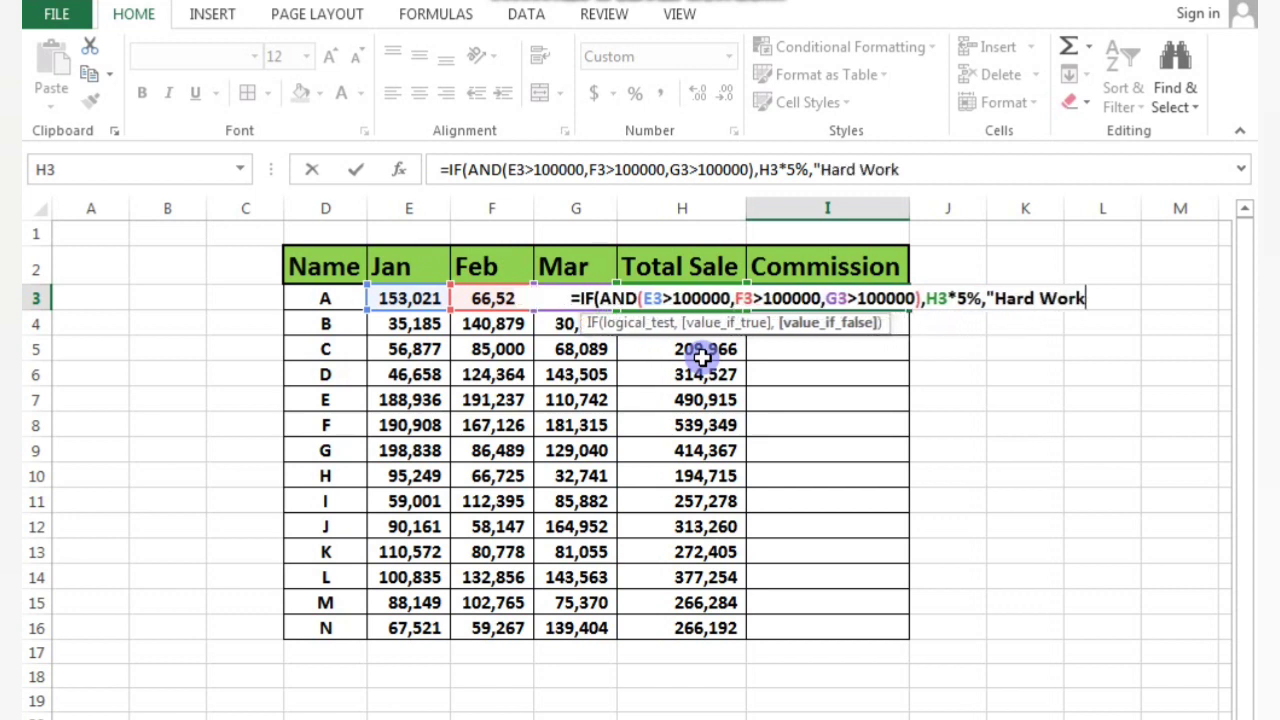
{"action": "type", "text": "\""}
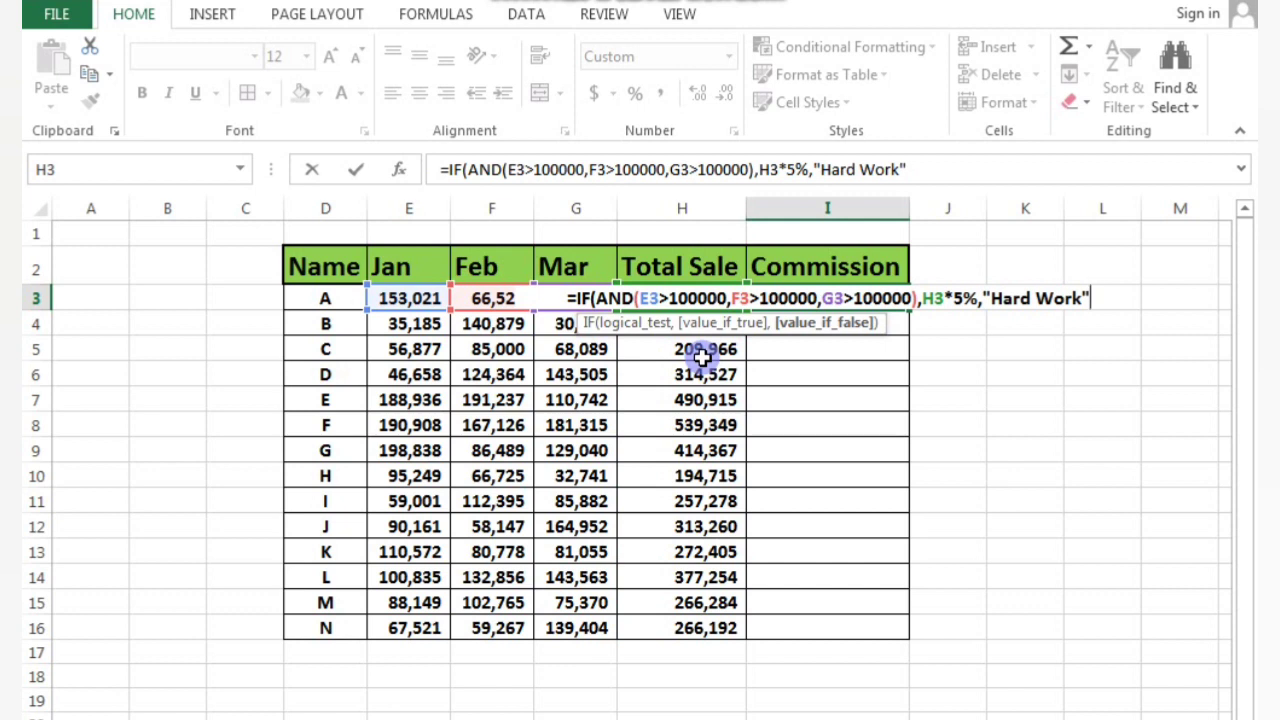
{"action": "type", "text": ")"}
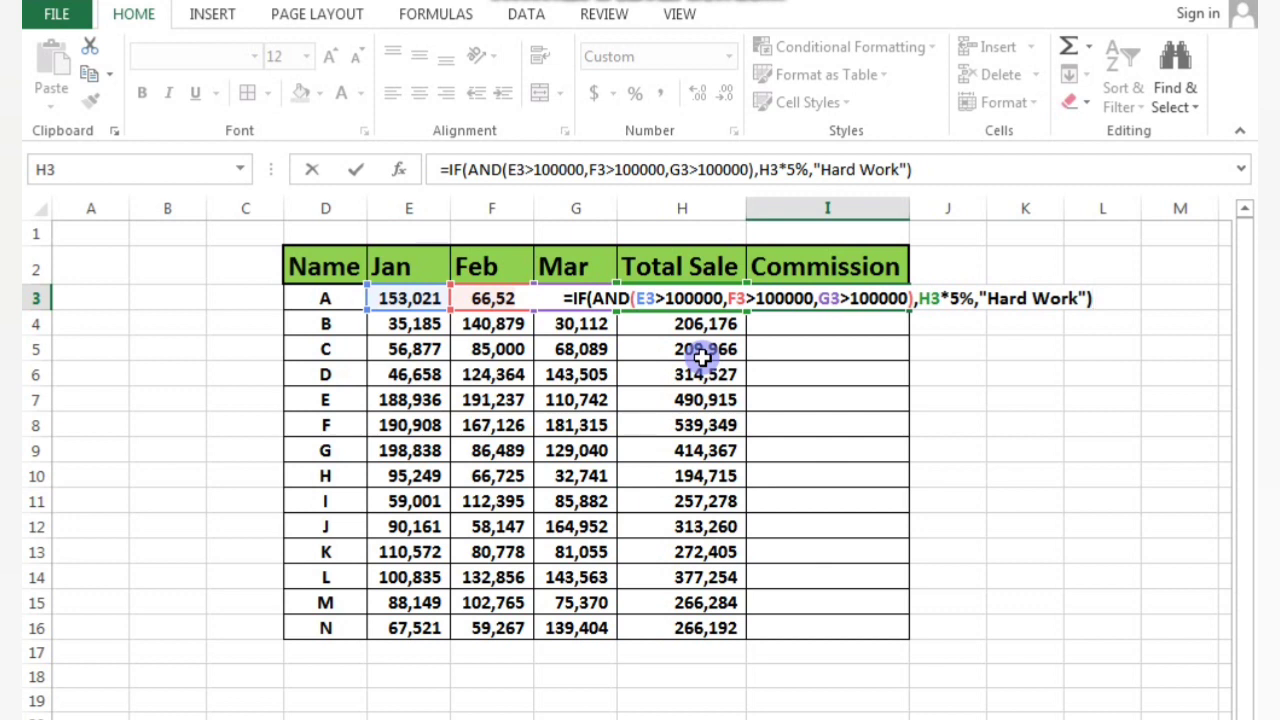
{"action": "key", "text": "Return"}
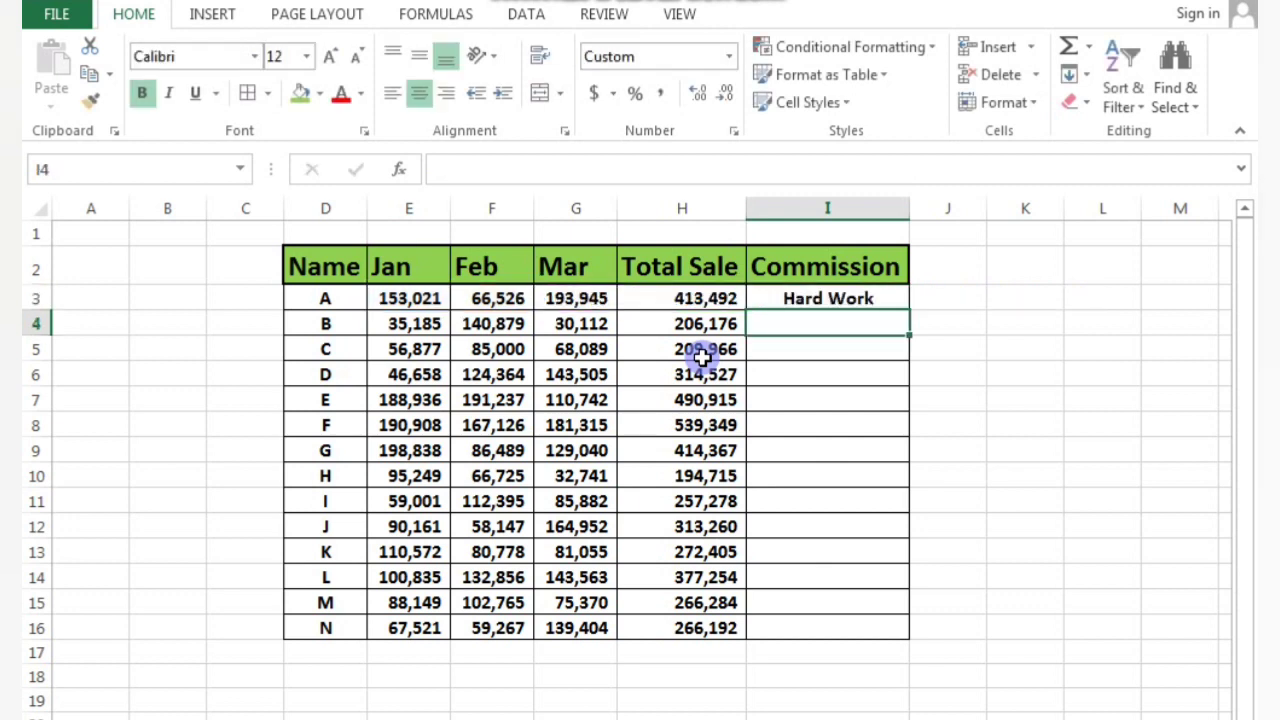
Copy the commission formula from I3 down the Commission column through I16.
{"action": "key", "text": "Up"}
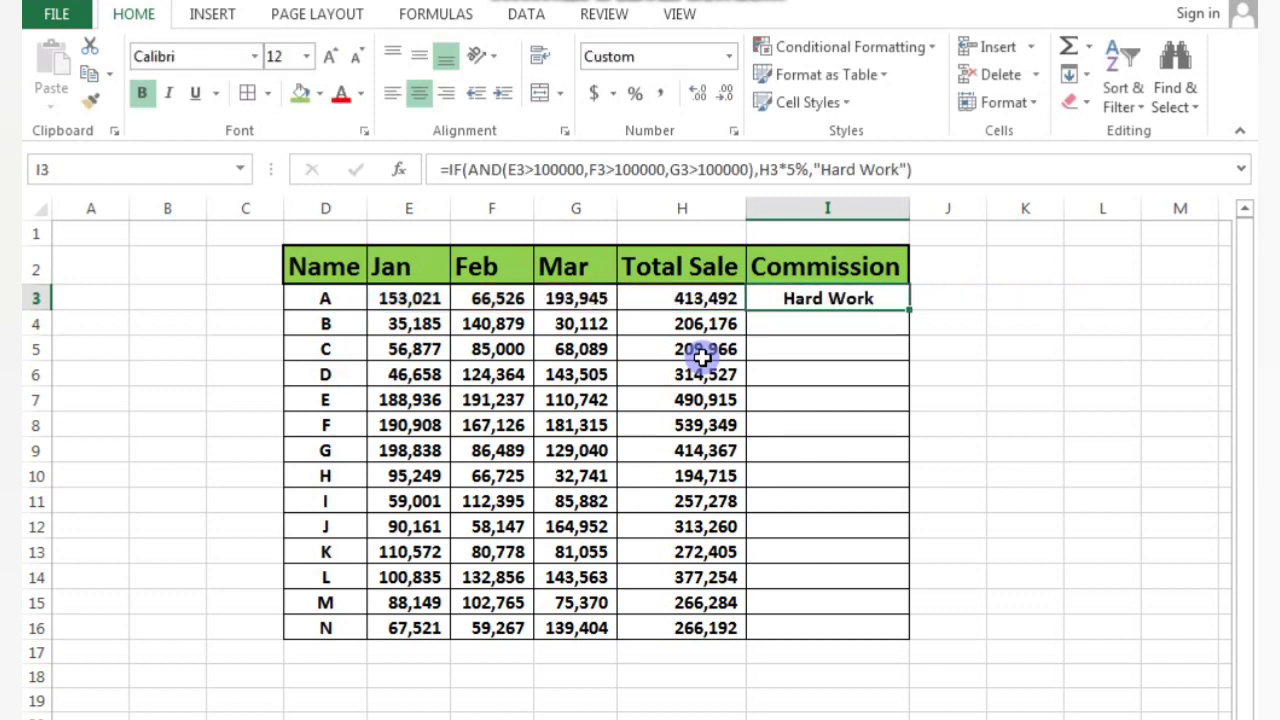
{"action": "key", "text": "ctrl+c"}
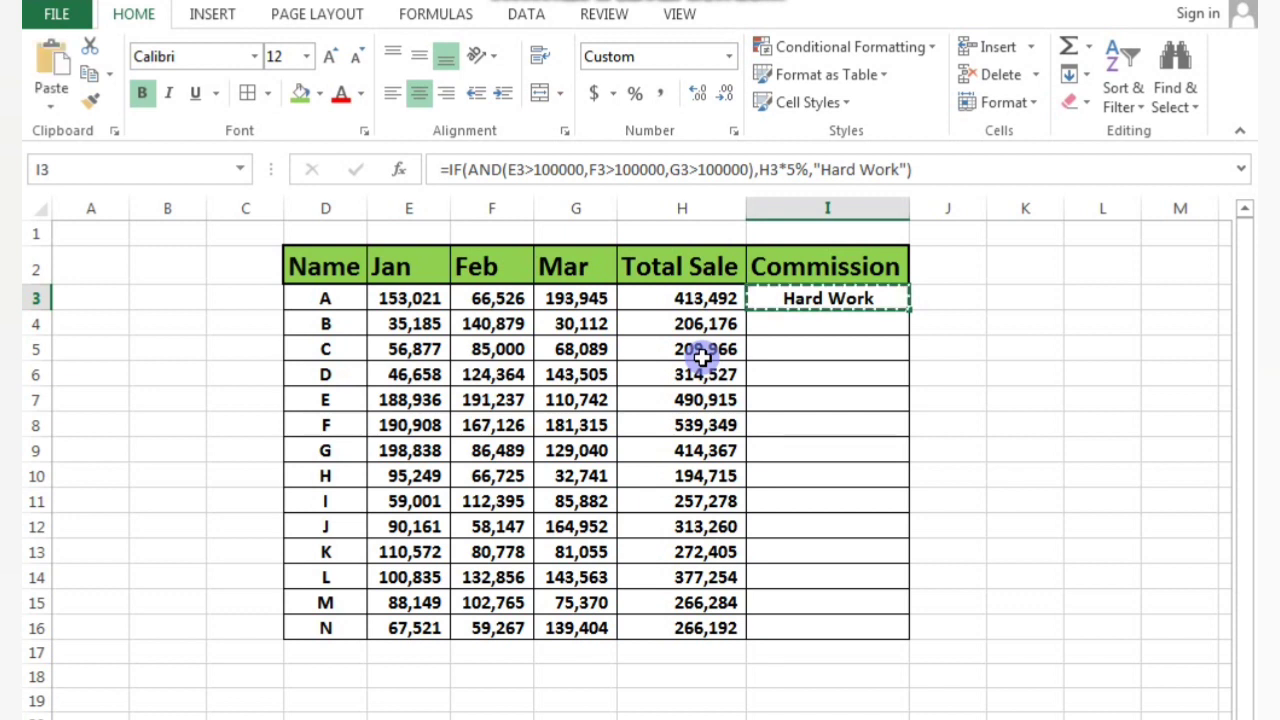
{"action": "key", "text": "shift+Down"}
{"action": "key", "text": "shift+Down"}
{"action": "key", "text": "shift+Down"}
{"action": "key", "text": "shift+Down"}
{"action": "key", "text": "shift+Down"}
{"action": "key", "text": "shift+Down"}
{"action": "key", "text": "shift+Down"}
{"action": "key", "text": "shift+Down"}
{"action": "key", "text": "shift+Down"}
{"action": "key", "text": "shift+Down"}
{"action": "key", "text": "shift+Down"}
{"action": "key", "text": "shift+Down"}
{"action": "key", "text": "shift+Down"}
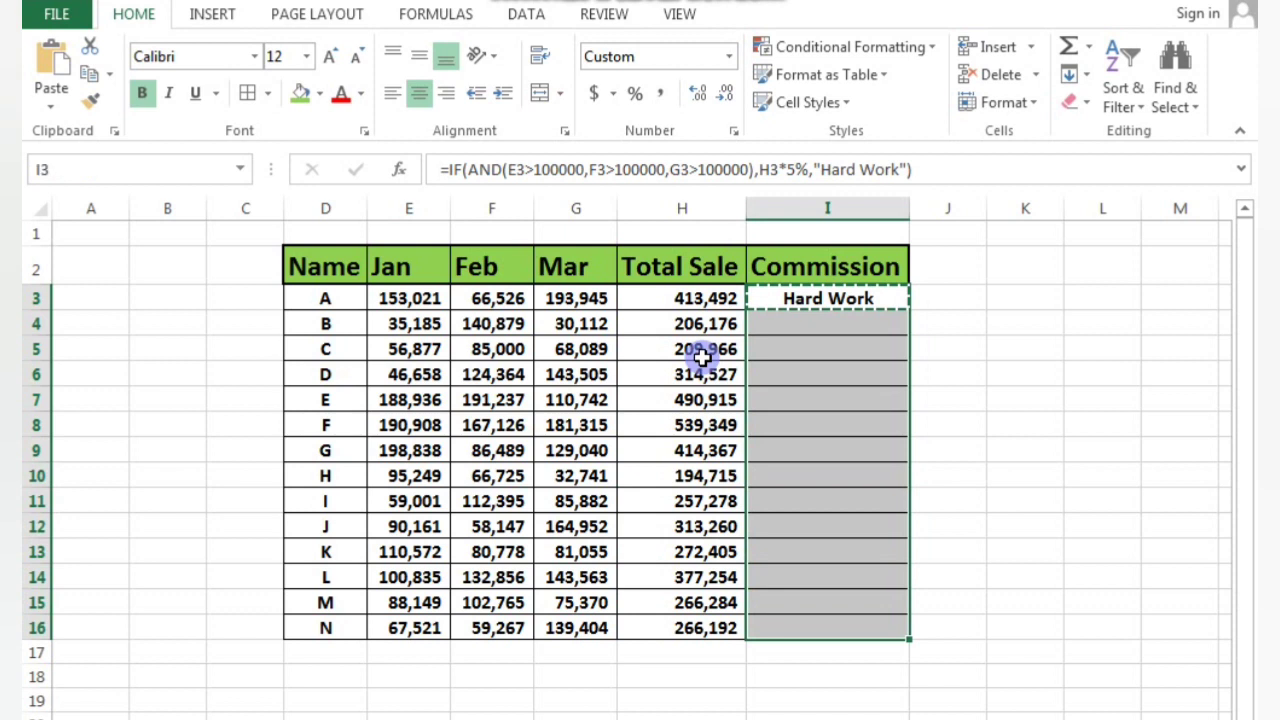
{"action": "key", "text": "ctrl+v"}
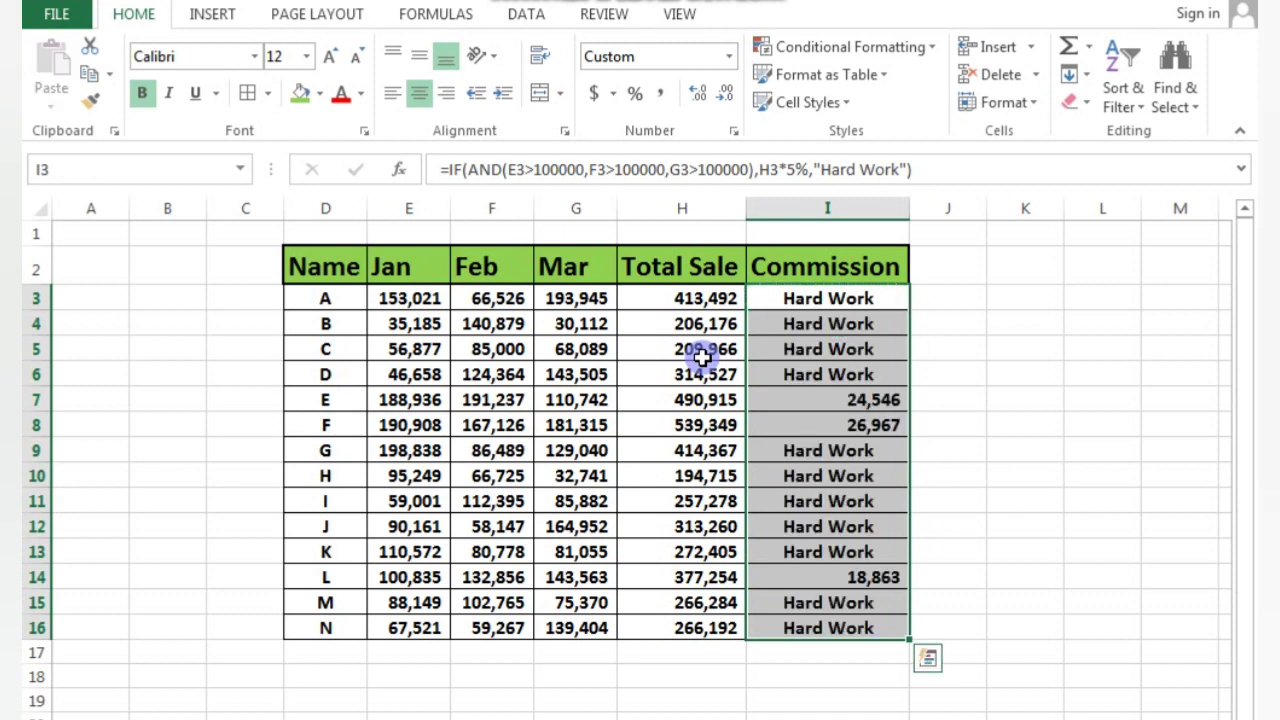
Check the copied formulas in I7 and I8 and the January and February sales in row 9.
{"action": "left_click", "coordinate": [768, 403]}
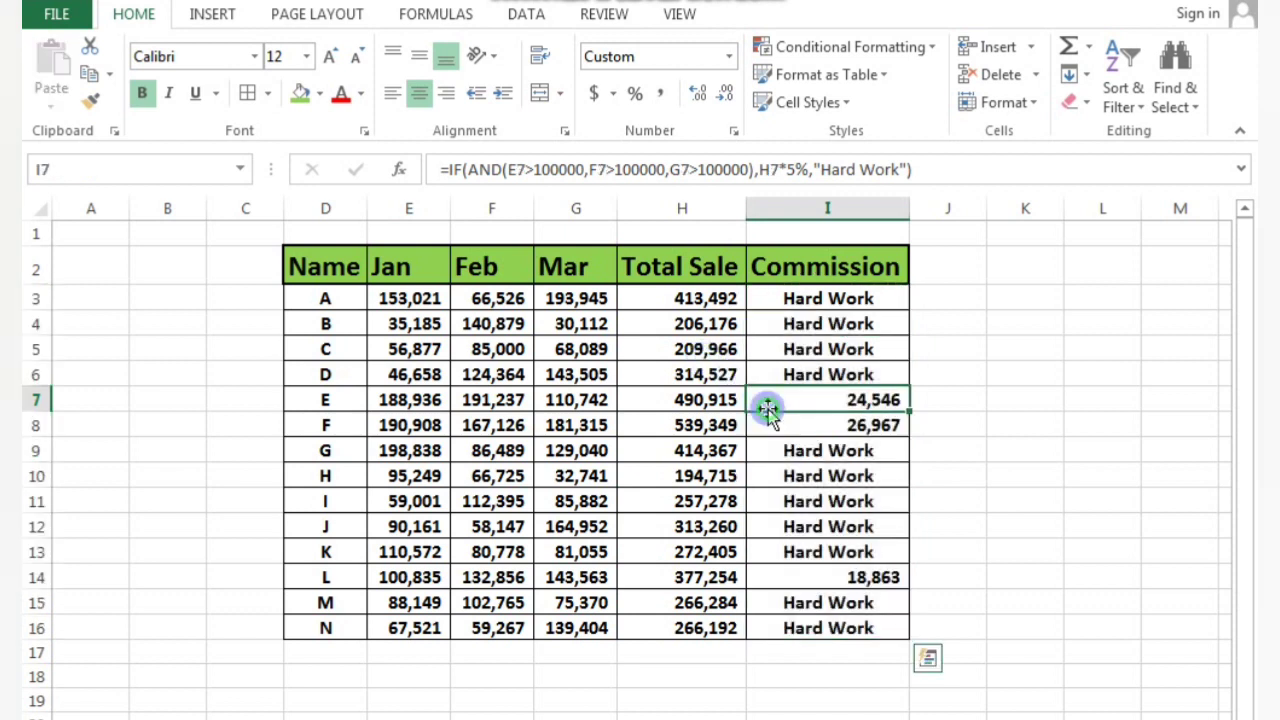
{"action": "left_click", "coordinate": [768, 425]}
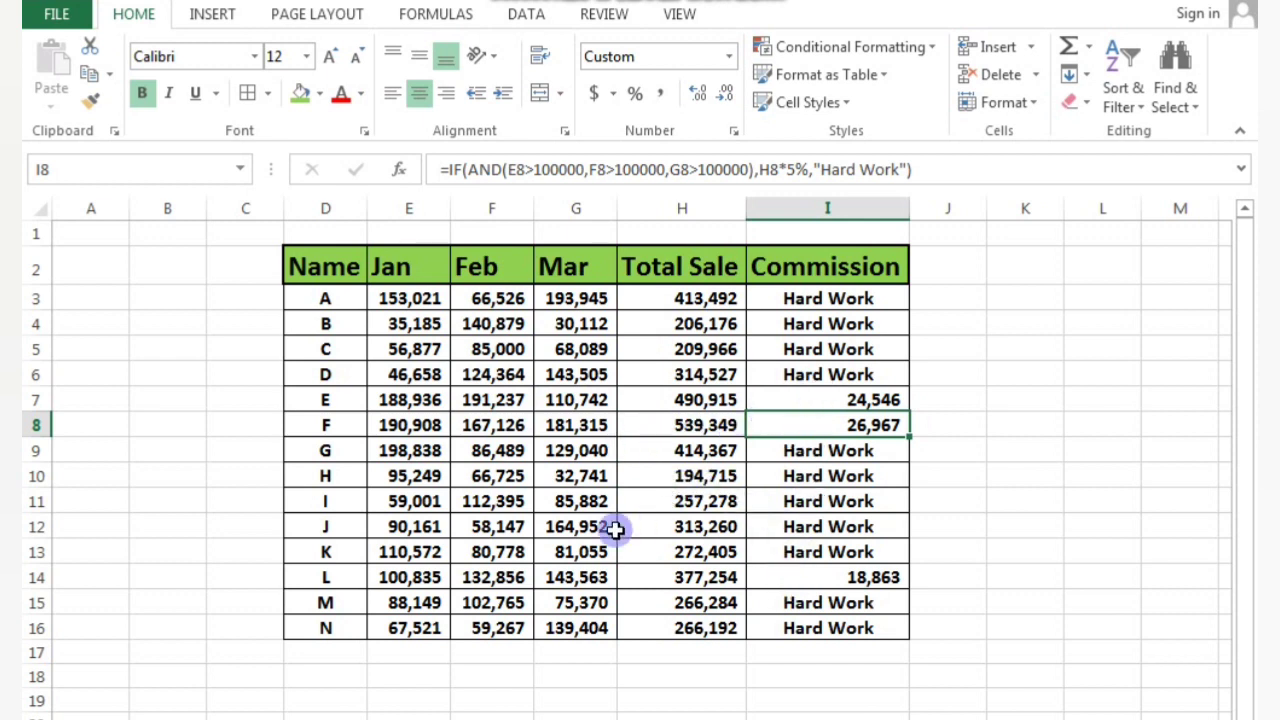
{"action": "left_click", "coordinate": [418, 454]}
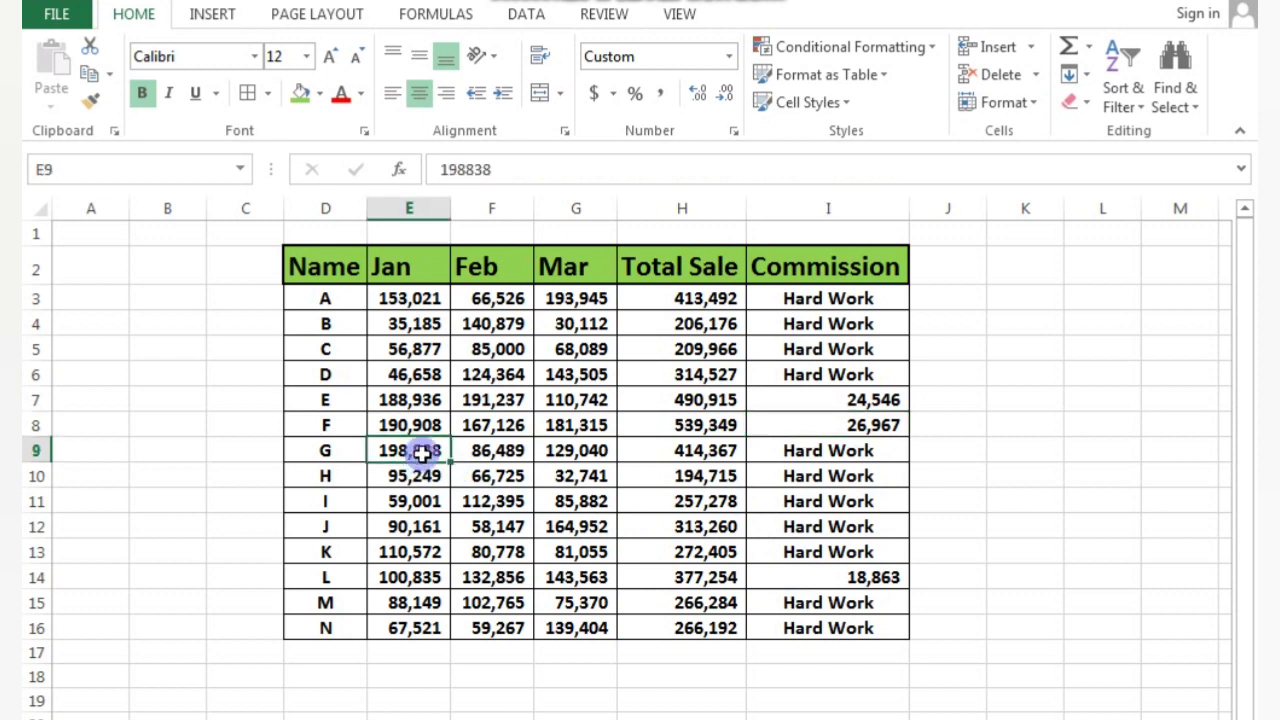
{"action": "left_click", "coordinate": [474, 448]}
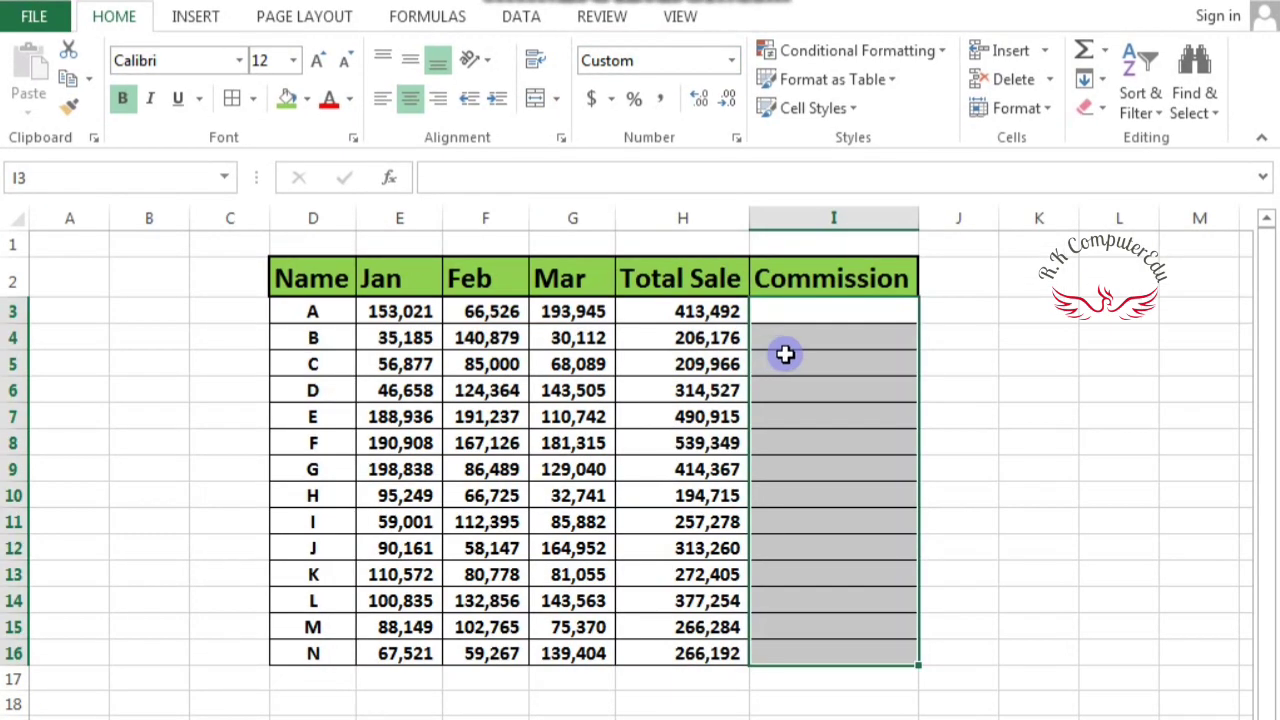
Start an IF formula in I3 with a nested OR function whose first condition is E3>100000.
{"action": "left_click", "coordinate": [776, 345]}
{"action": "left_click", "coordinate": [785, 321]}
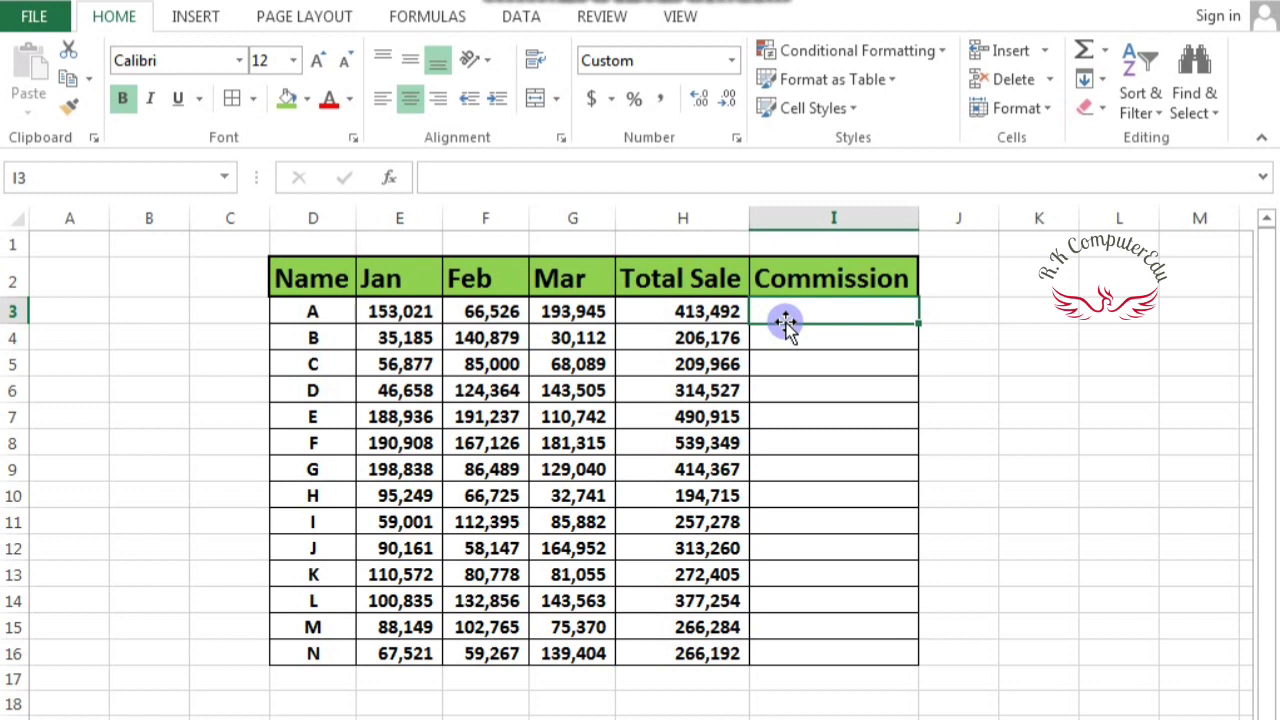
{"action": "type", "text": "=if"}
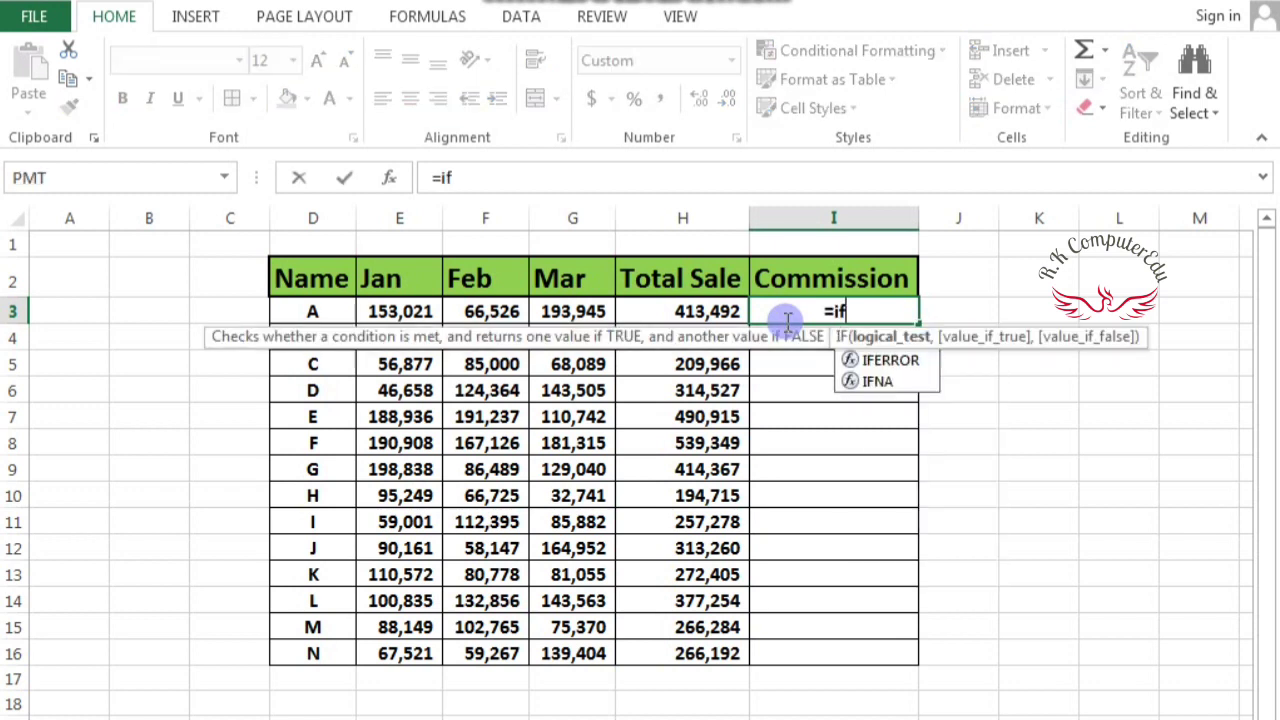
{"action": "key", "text": "Tab"}
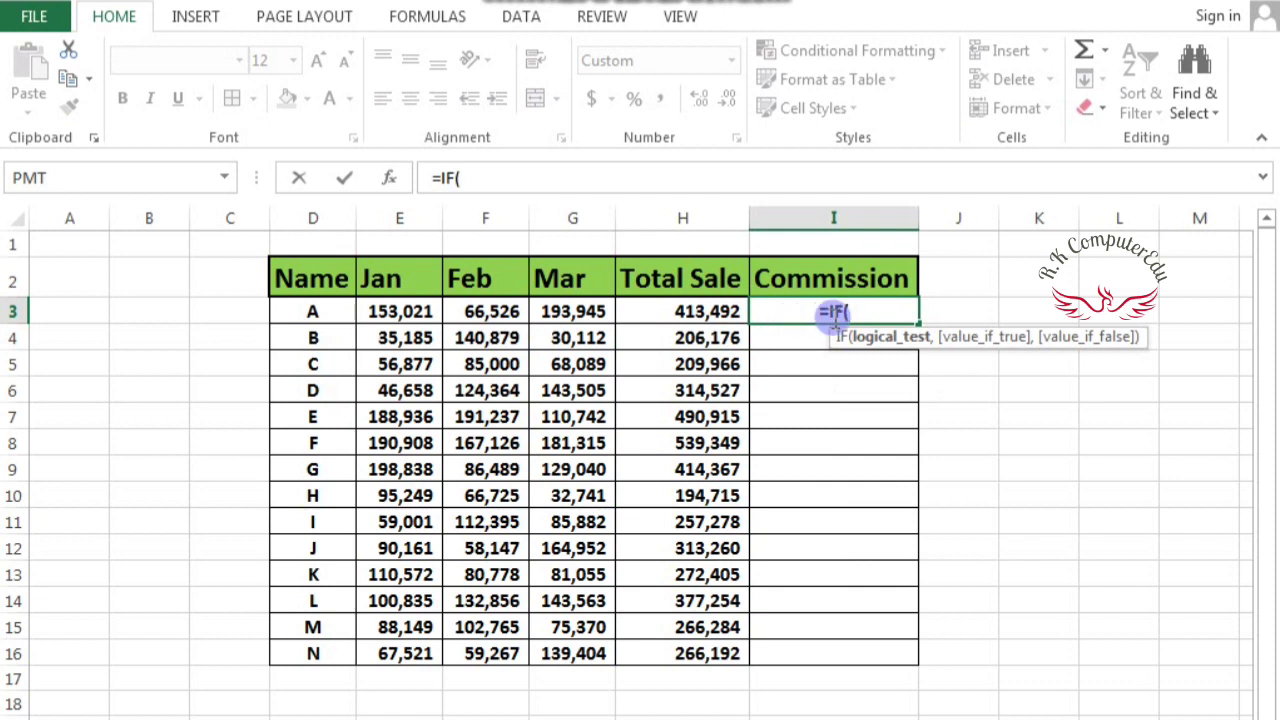
{"action": "type", "text": "or"}
{"action": "key", "text": "Tab"}
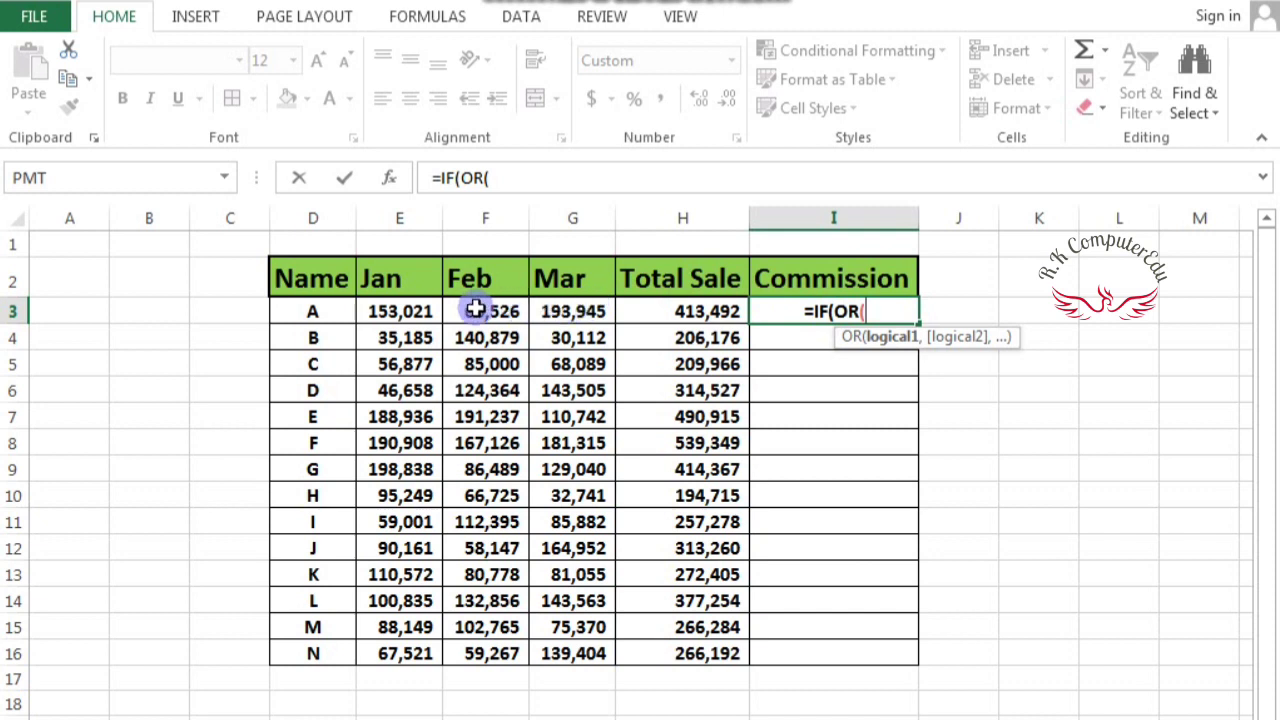
{"action": "left_click", "coordinate": [427, 313]}
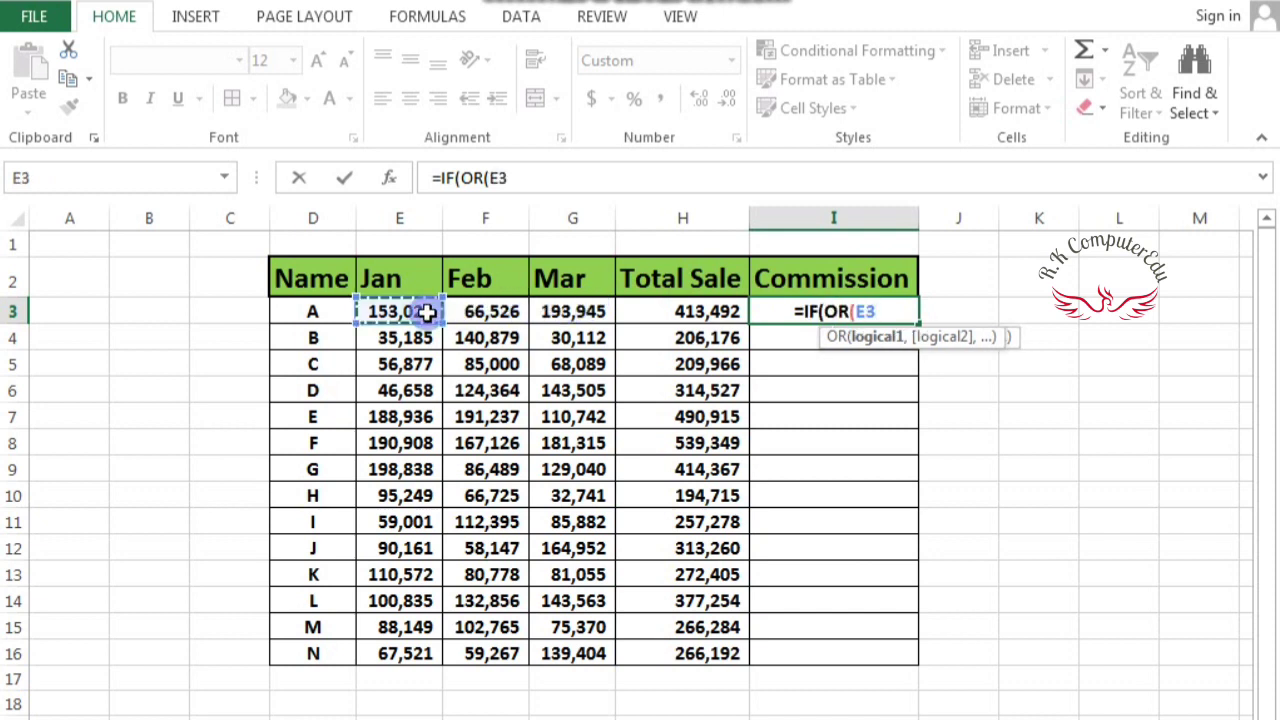
{"action": "type", "text": ">100000"}
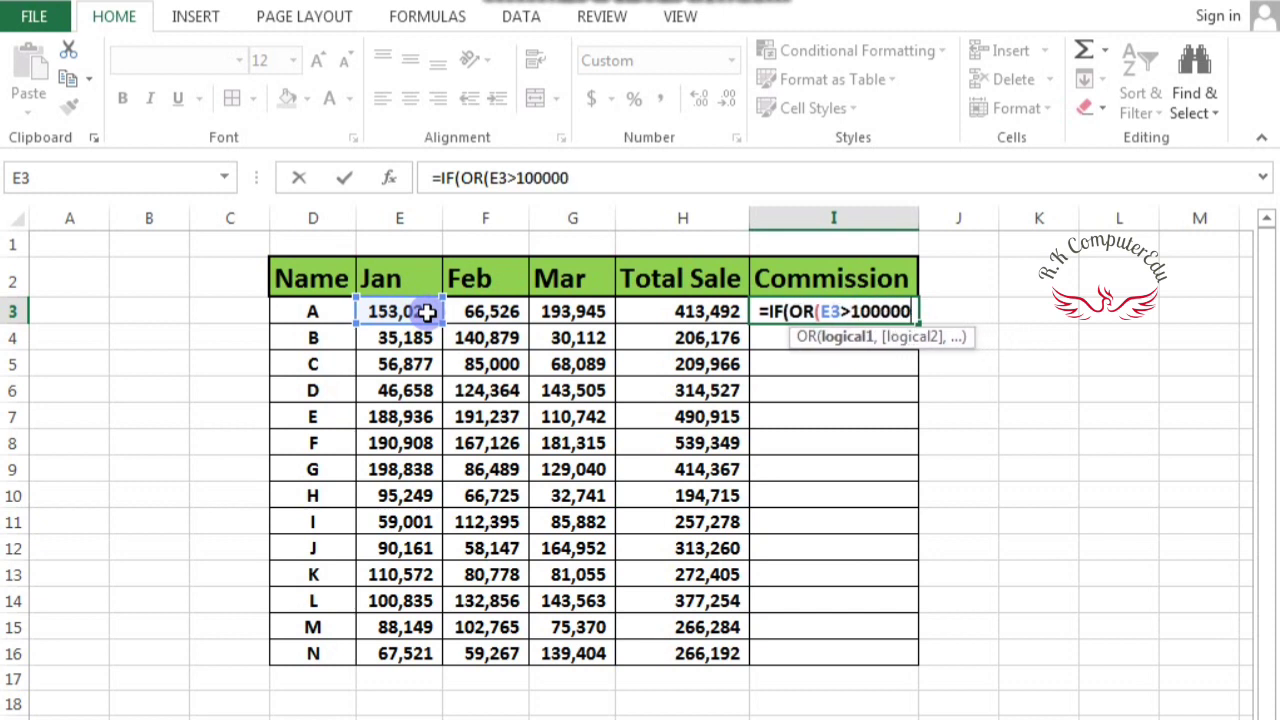
Add the conditions F3>100000 and G3>100000 to the OR function and close it.
{"action": "type", "text": ","}
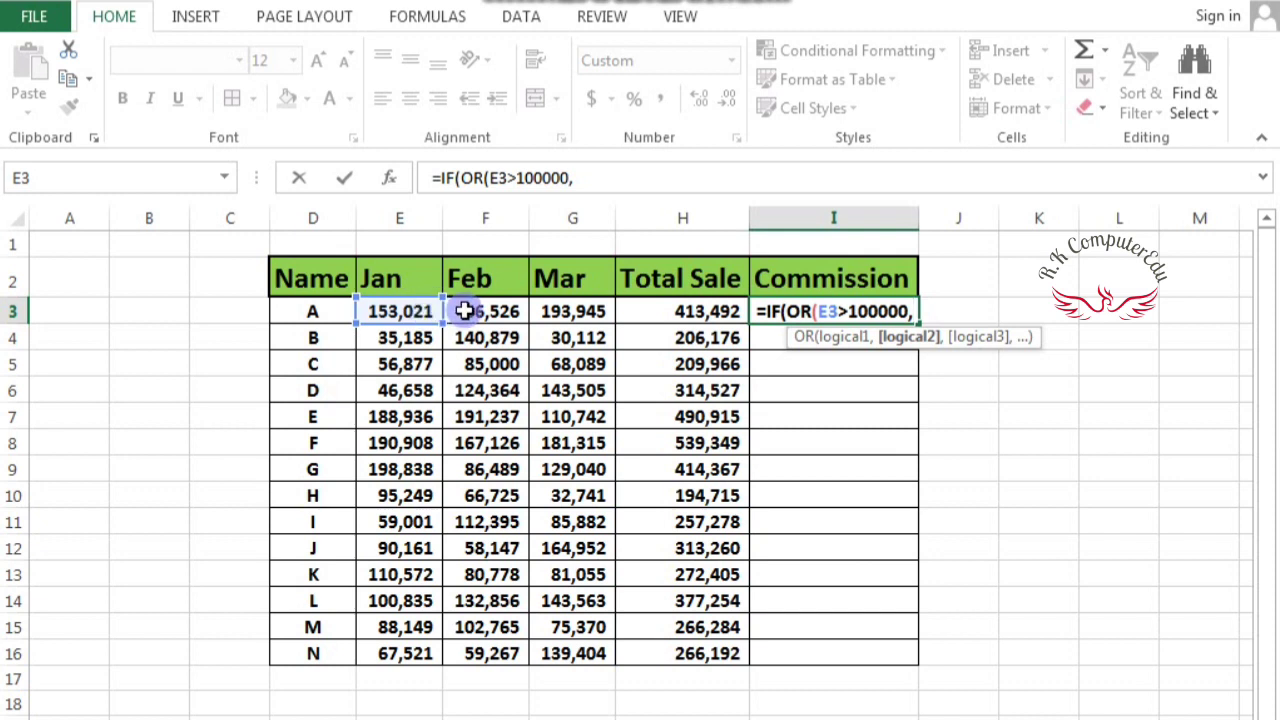
{"action": "left_click", "coordinate": [465, 311]}
{"action": "type", "text": ">10000"}
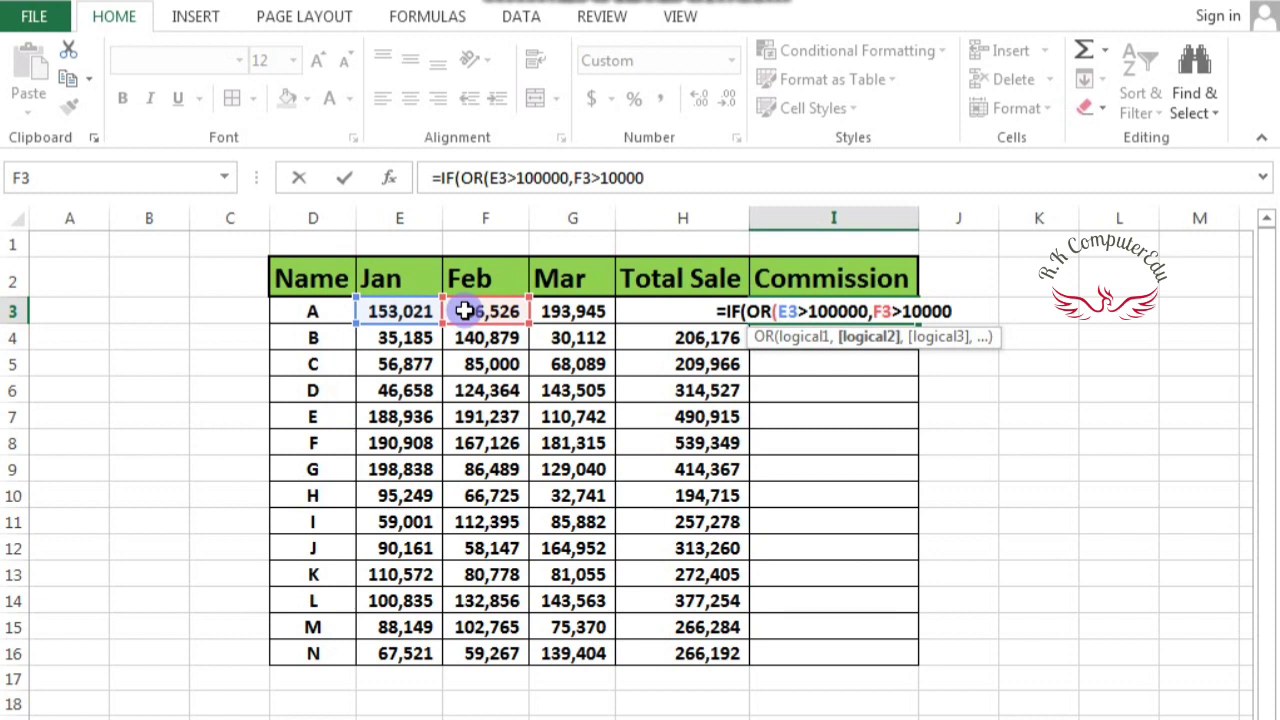
{"action": "type", "text": "0,"}
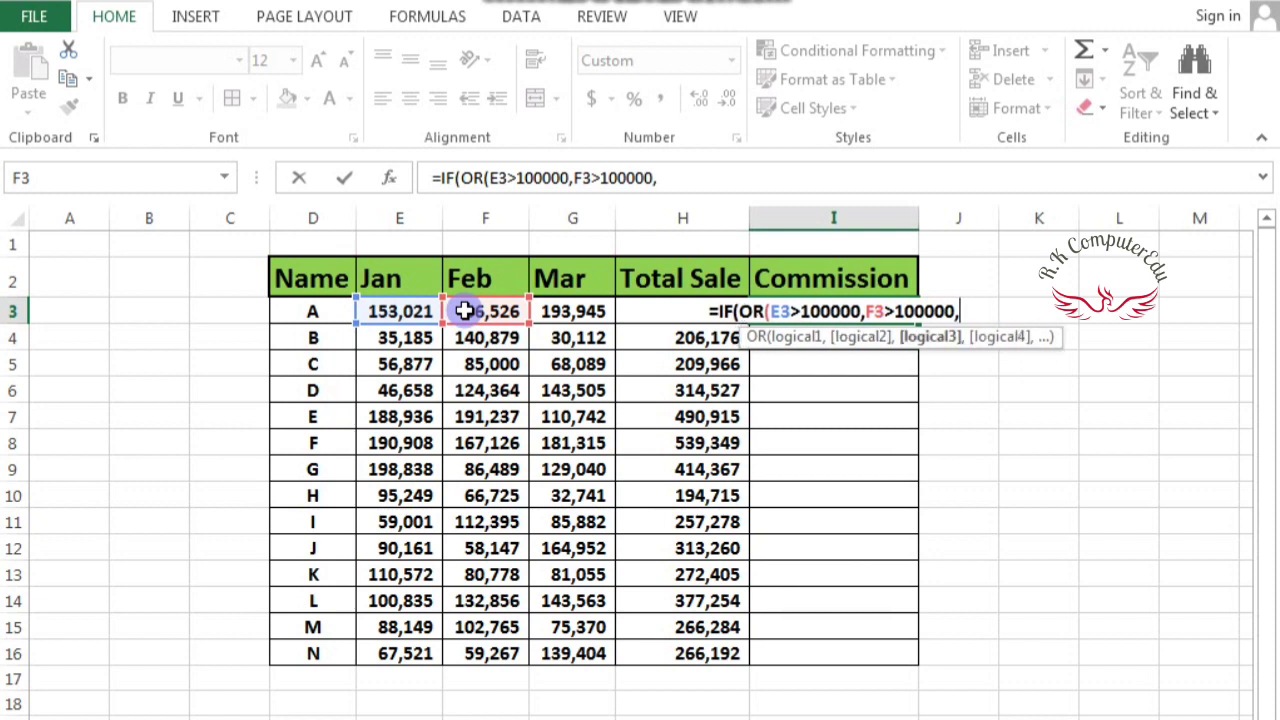
{"action": "left_click", "coordinate": [577, 307]}
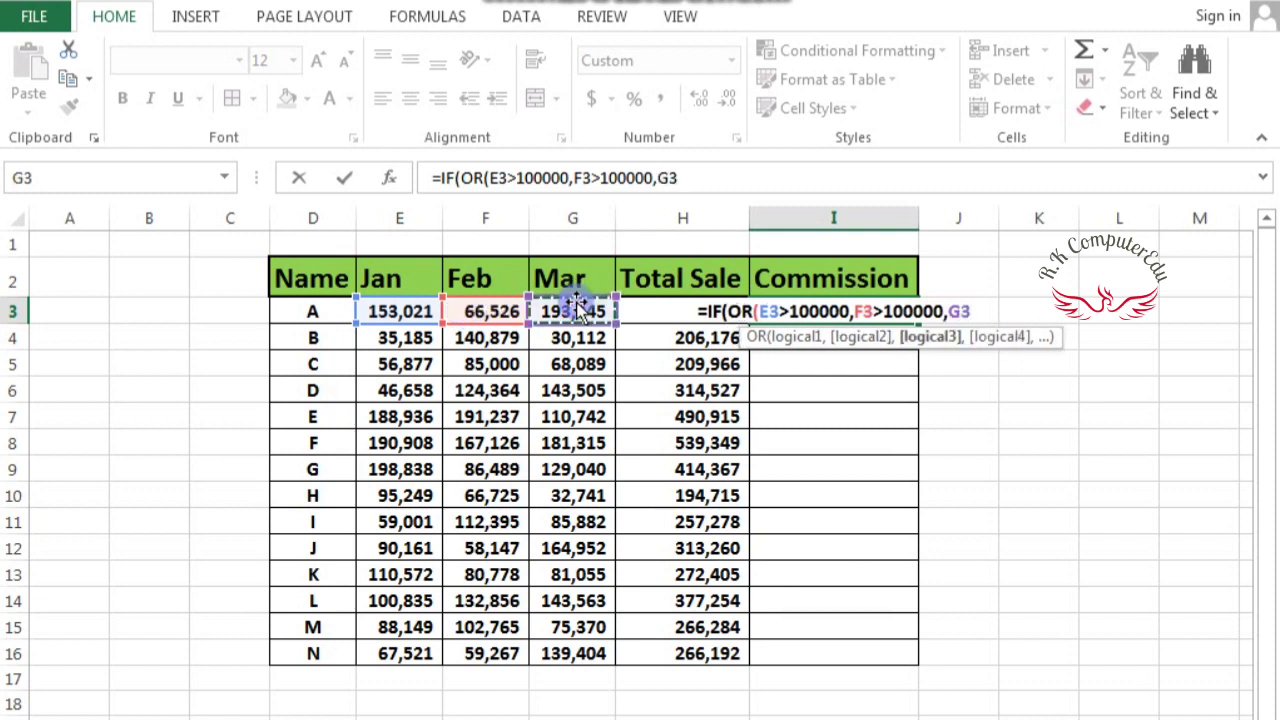
{"action": "type", "text": ">100000"}
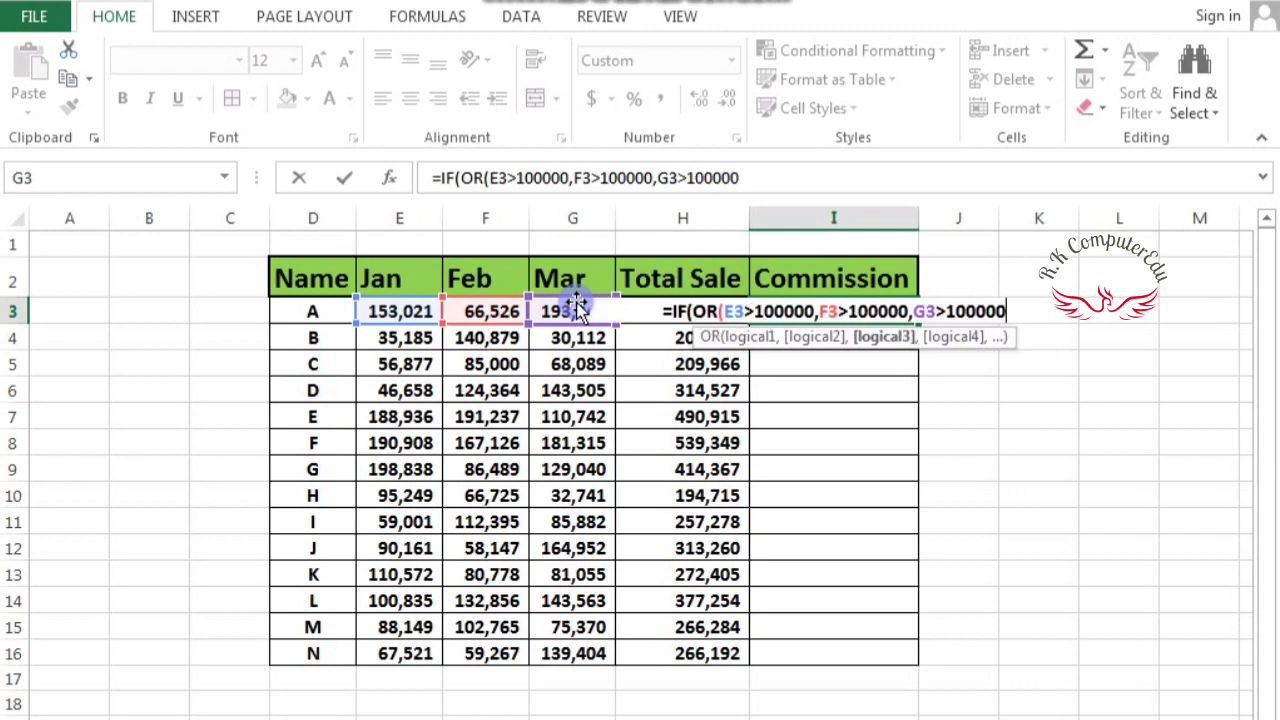
{"action": "type", "text": ")"}
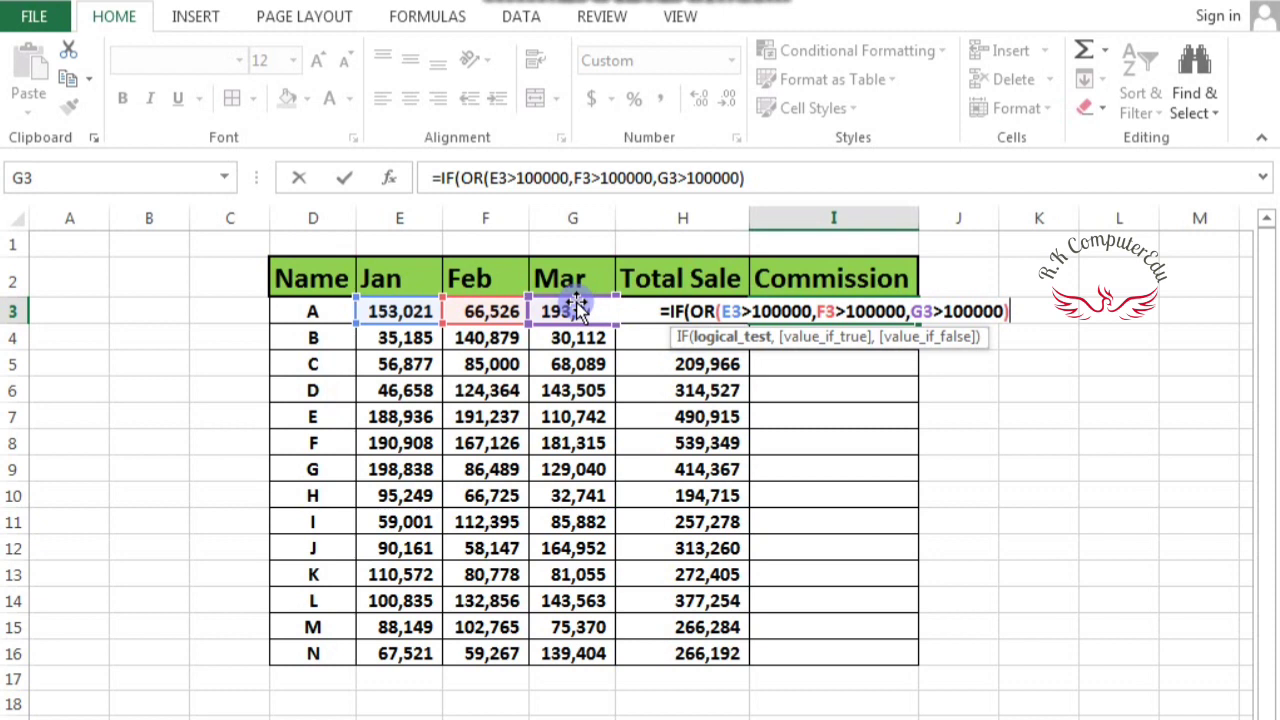
Set the IF formula's value if true to H3*5%, the 5% commission on the total sale.
{"action": "type", "text": ","}
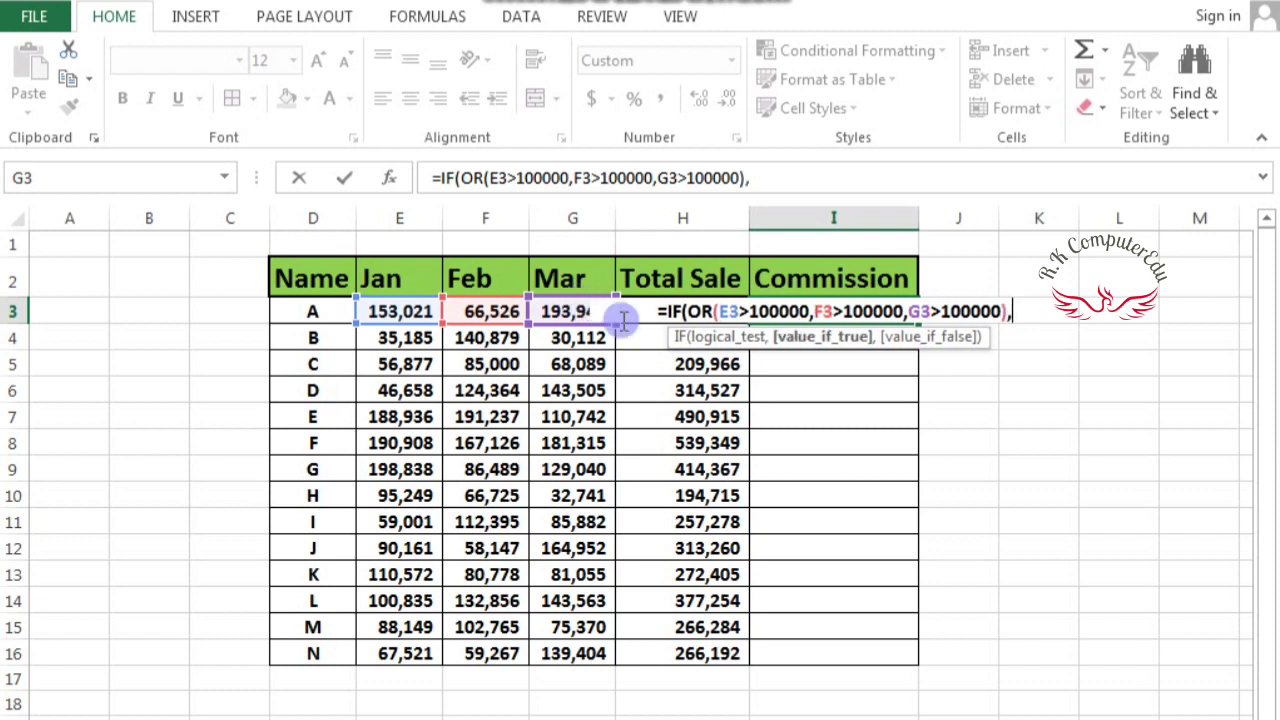
{"action": "left_click", "coordinate": [638, 355]}
{"action": "key", "text": "Up"}
{"action": "key", "text": "Up"}
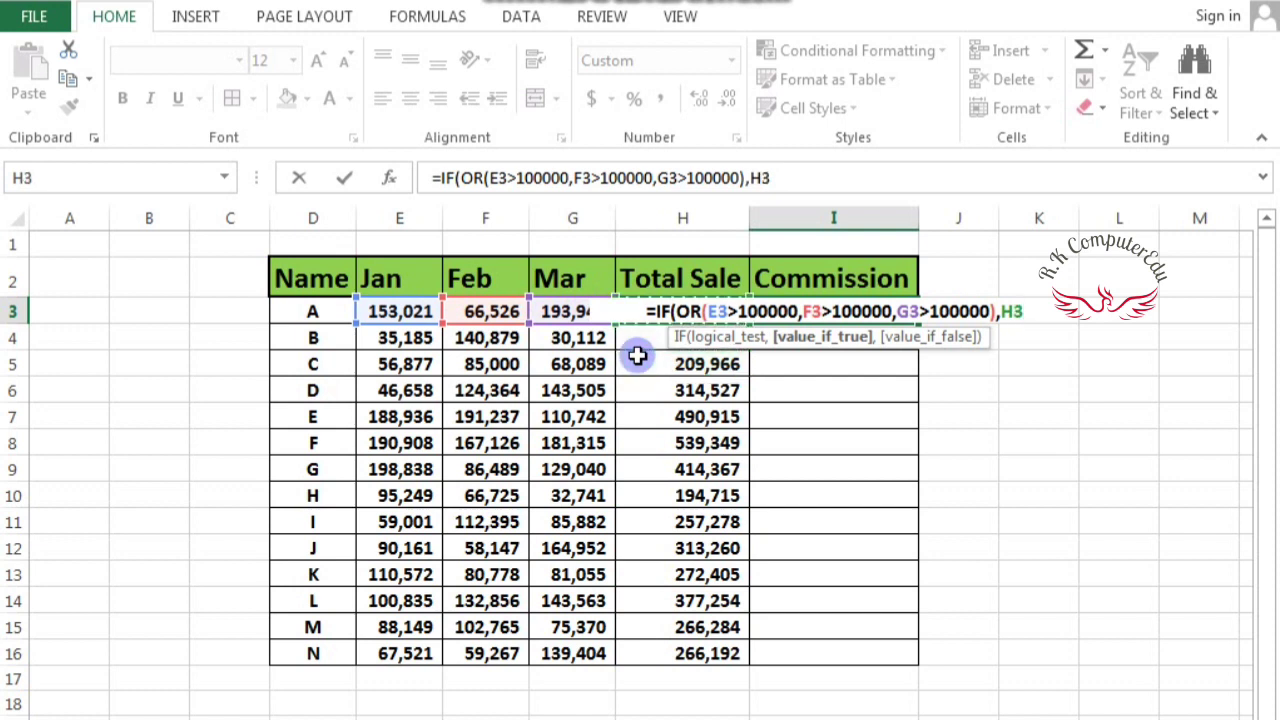
{"action": "type", "text": "*"}
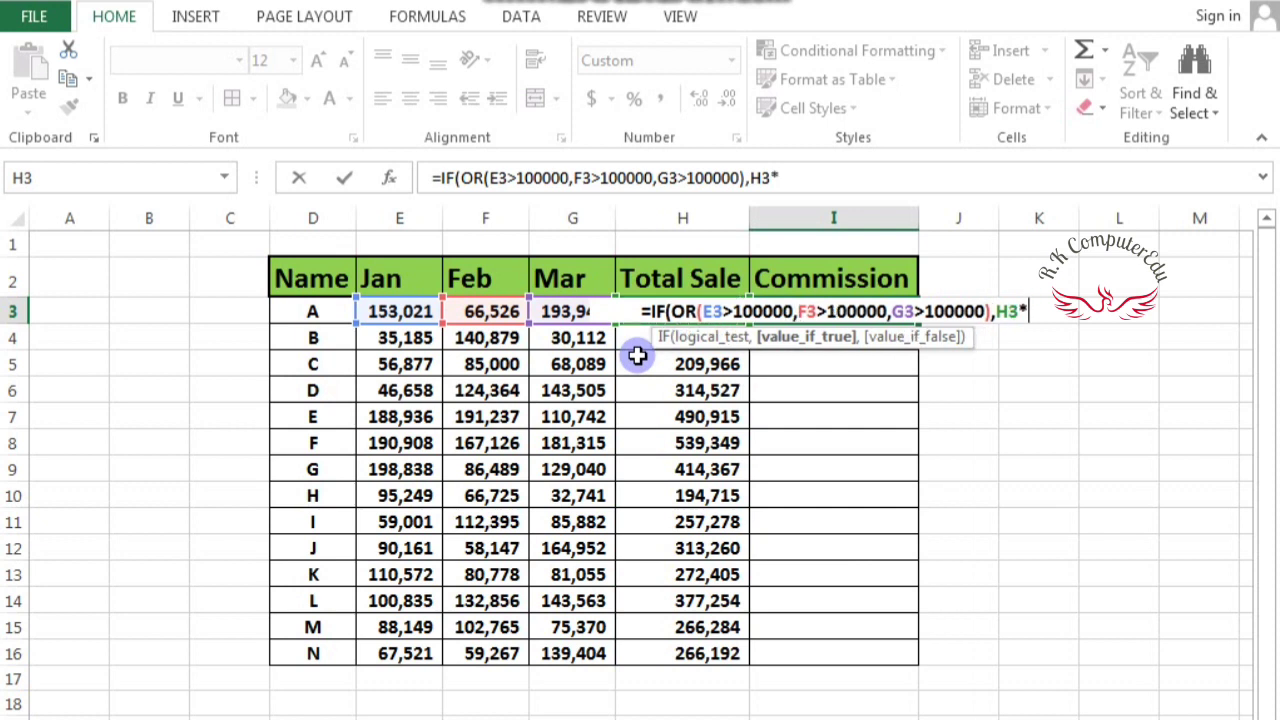
{"action": "type", "text": "%"}
{"action": "type", "text": "5"}
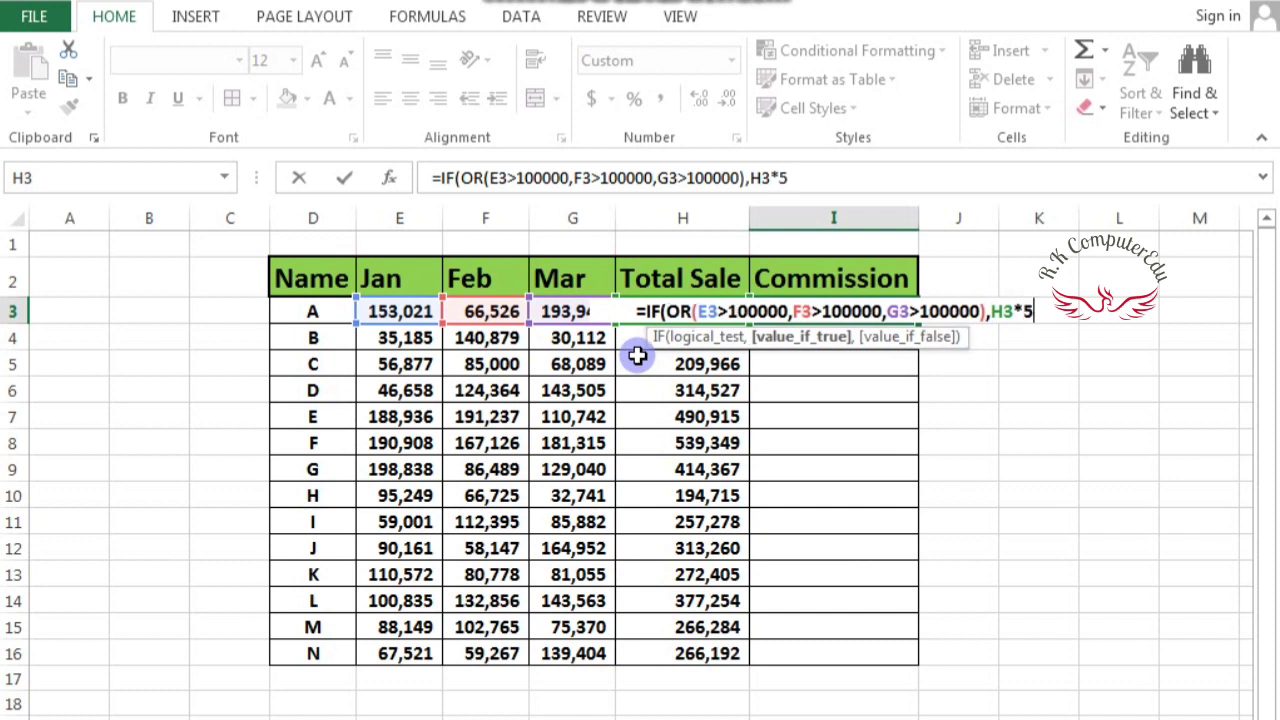
{"action": "type", "text": "%"}
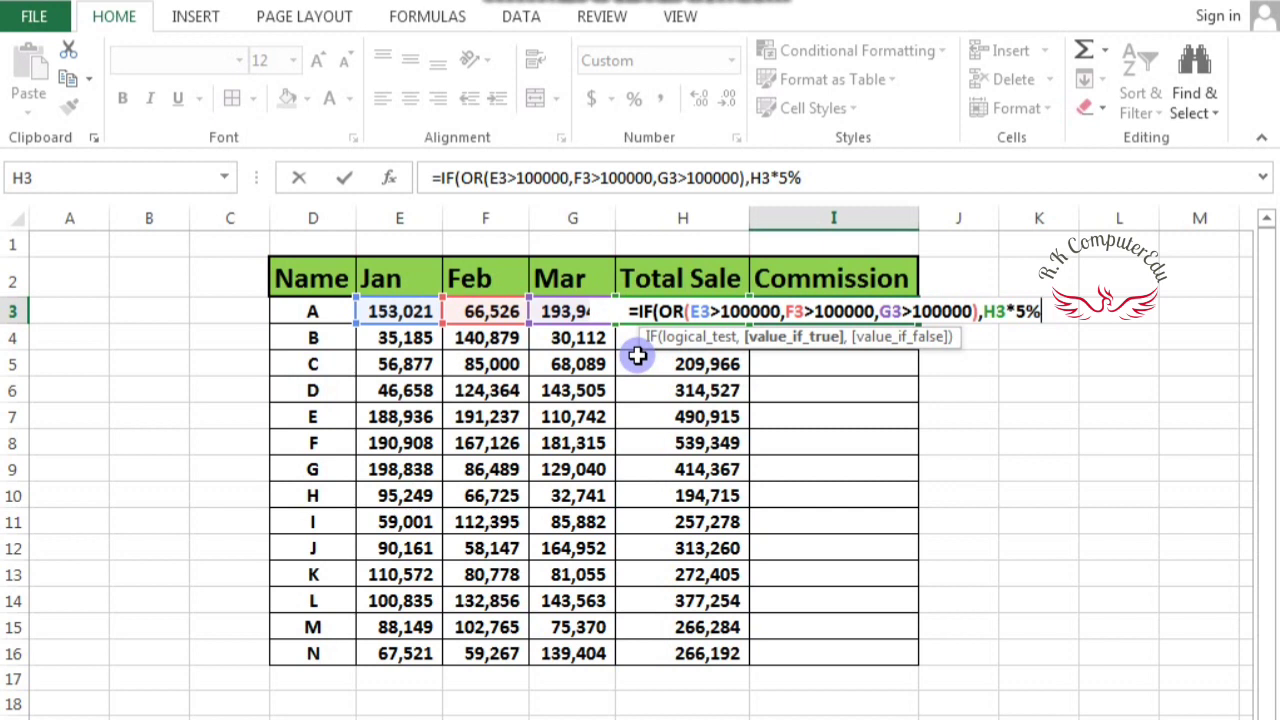
Add "Hard Work" as the IF formula's value if false, close the function and enter the formula in I3.
{"action": "type", "text": ","}
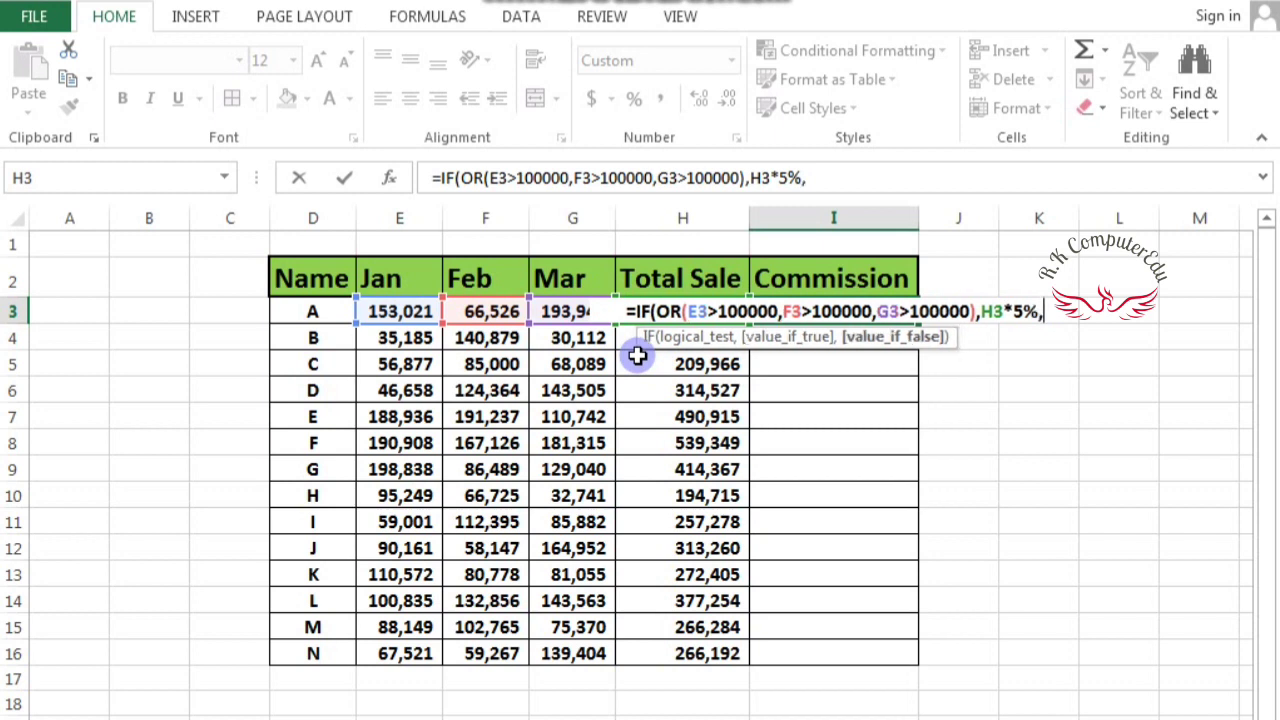
{"action": "type", "text": "\""}
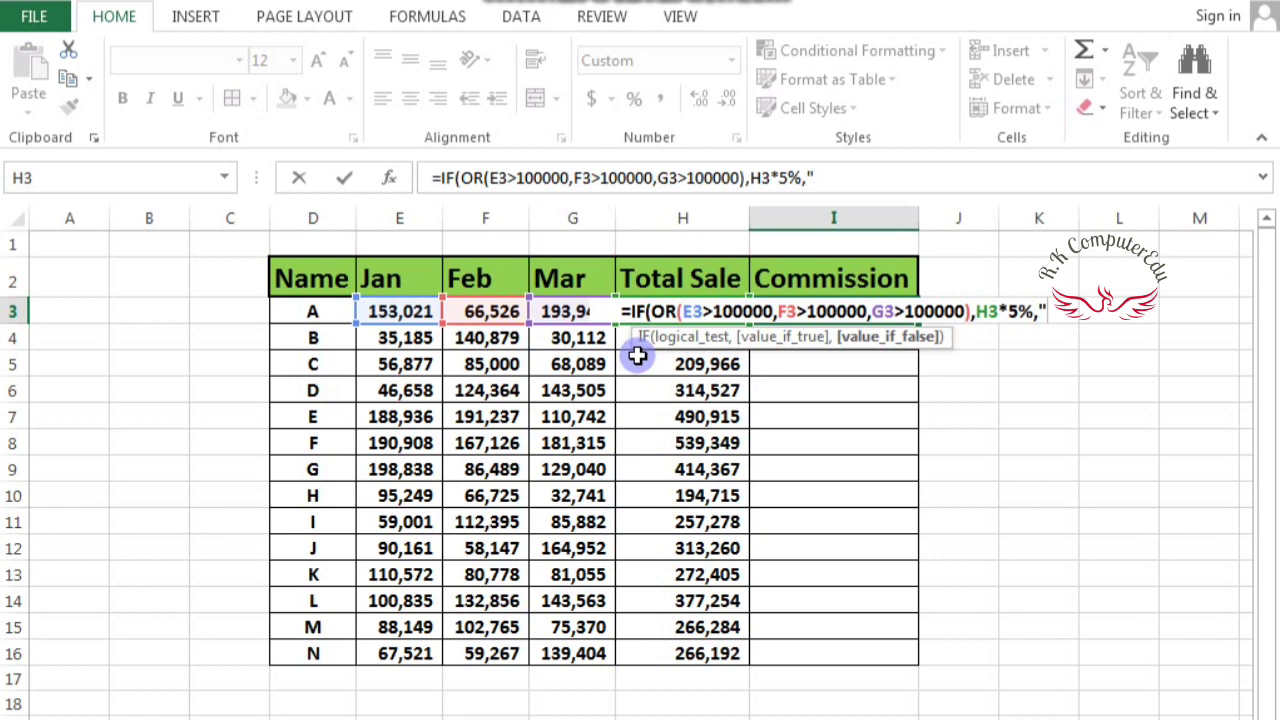
{"action": "type", "text": "Hard"}
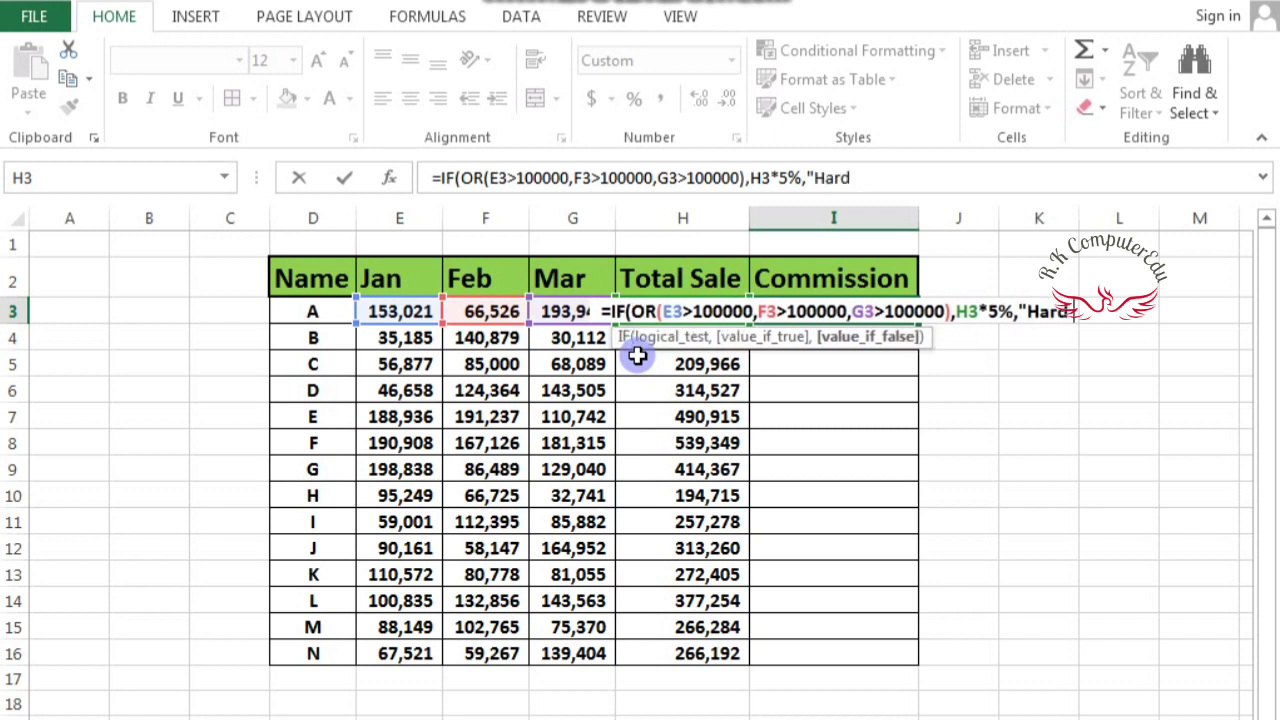
{"action": "type", "text": " Wor"}
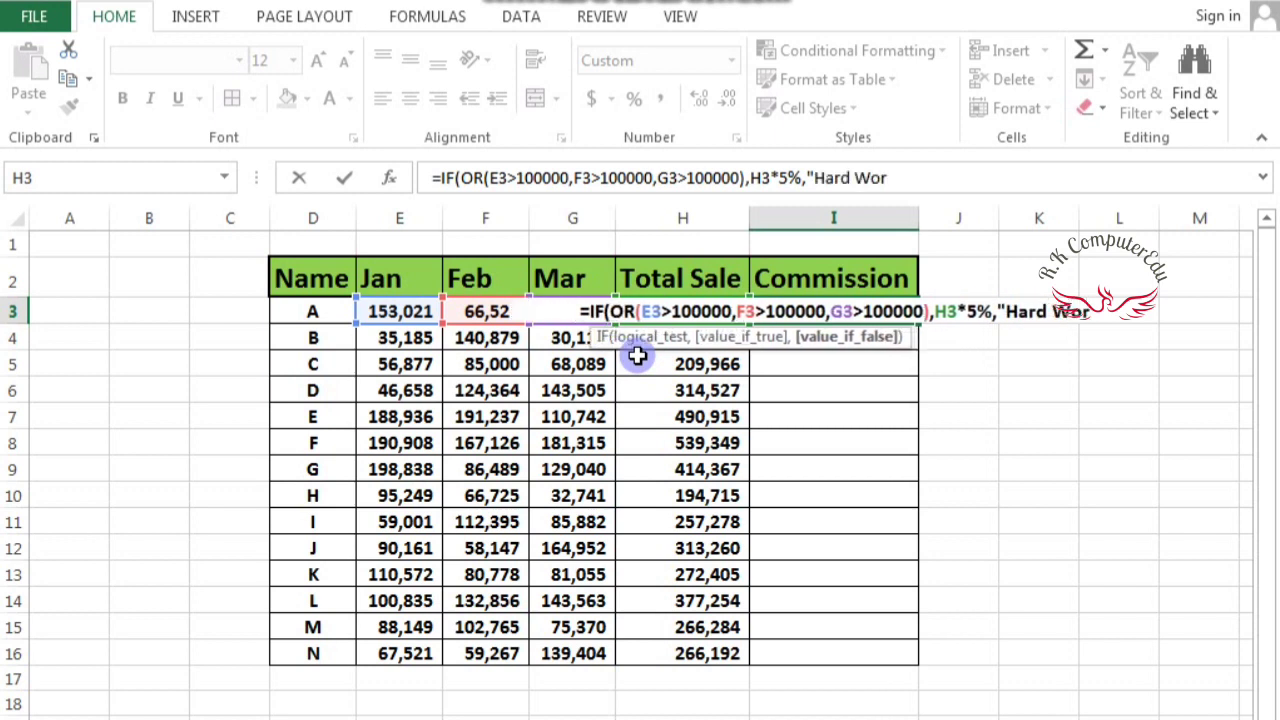
{"action": "type", "text": "k\")"}
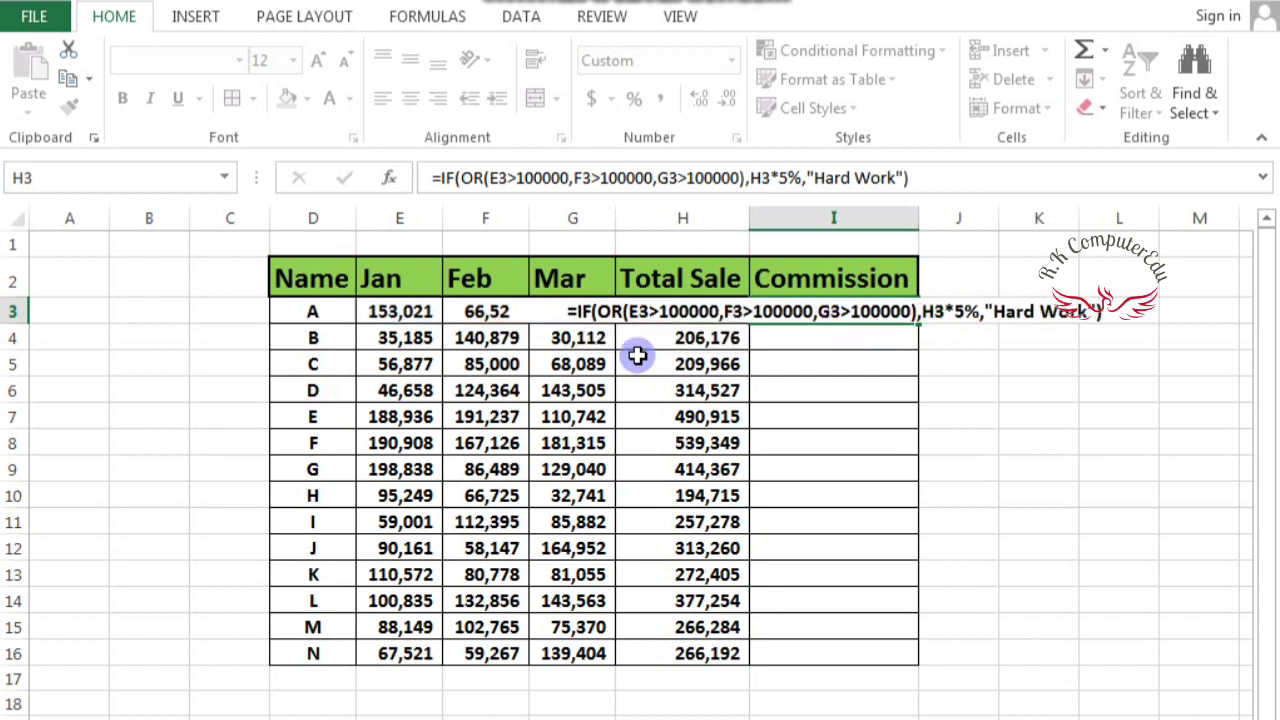
{"action": "key", "text": "Return"}
Copy the IF and OR commission formula from I3 down the Commission column through I16.
{"action": "left_click", "coordinate": [808, 308]}
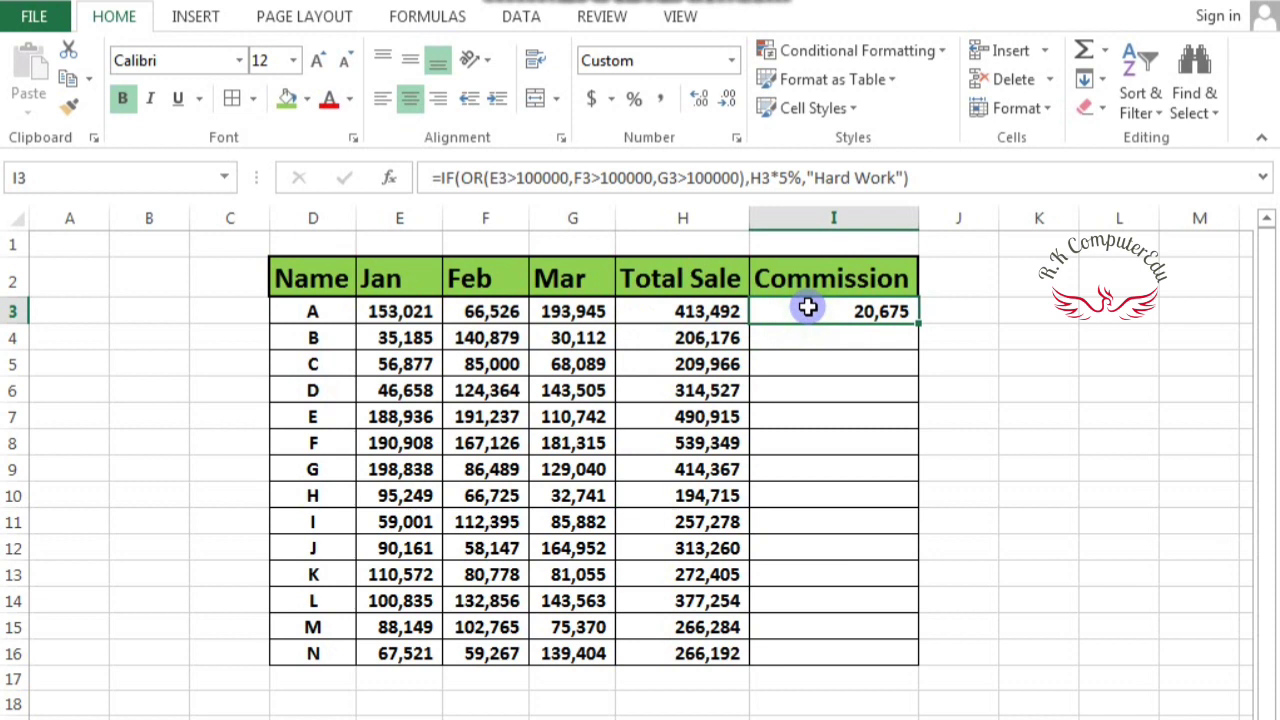
{"action": "key", "text": "ctrl+c"}
{"action": "key", "text": "shift+Down"}
{"action": "key", "text": "shift+Down"}
{"action": "key", "text": "shift+Down"}
{"action": "key", "text": "shift+Down"}
{"action": "key", "text": "shift+Down"}
{"action": "key", "text": "shift+Down"}
{"action": "key", "text": "shift+Down"}
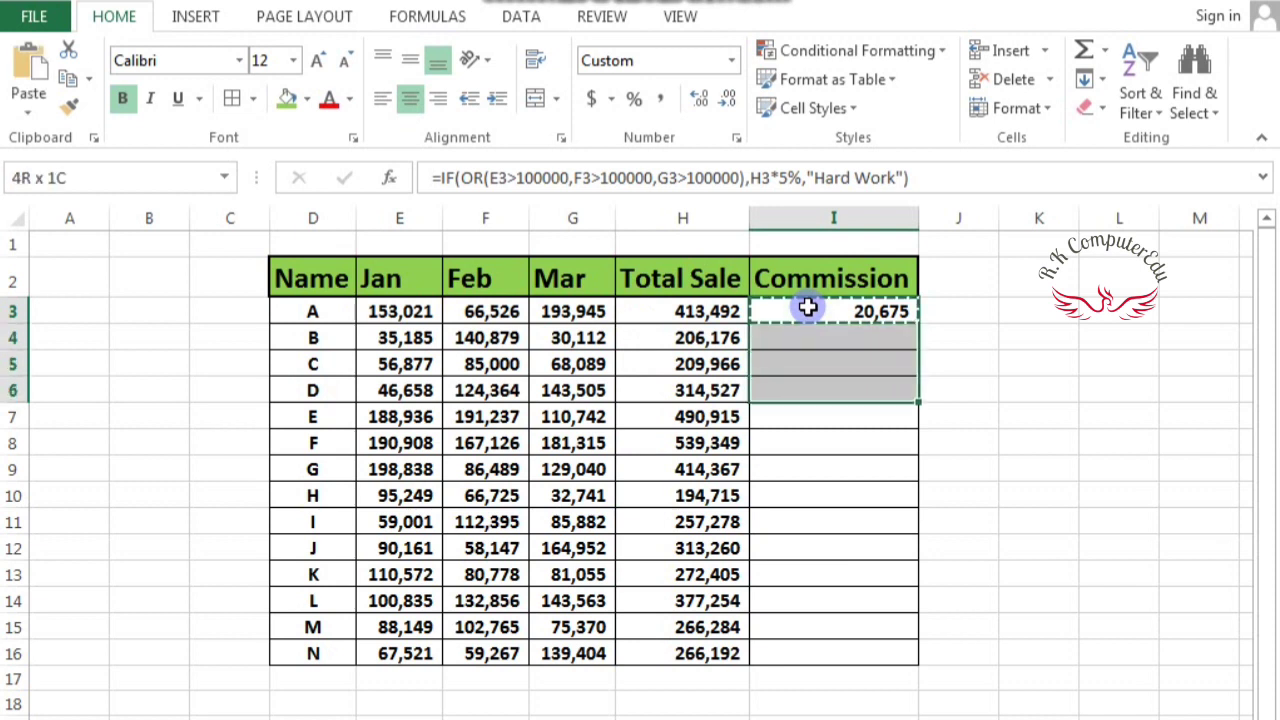
{"action": "key", "text": "shift+Down"}
{"action": "key", "text": "shift+Down"}
{"action": "key", "text": "shift+Down"}
{"action": "key", "text": "shift+Down"}
{"action": "key", "text": "shift+Down"}
{"action": "key", "text": "shift+Down"}
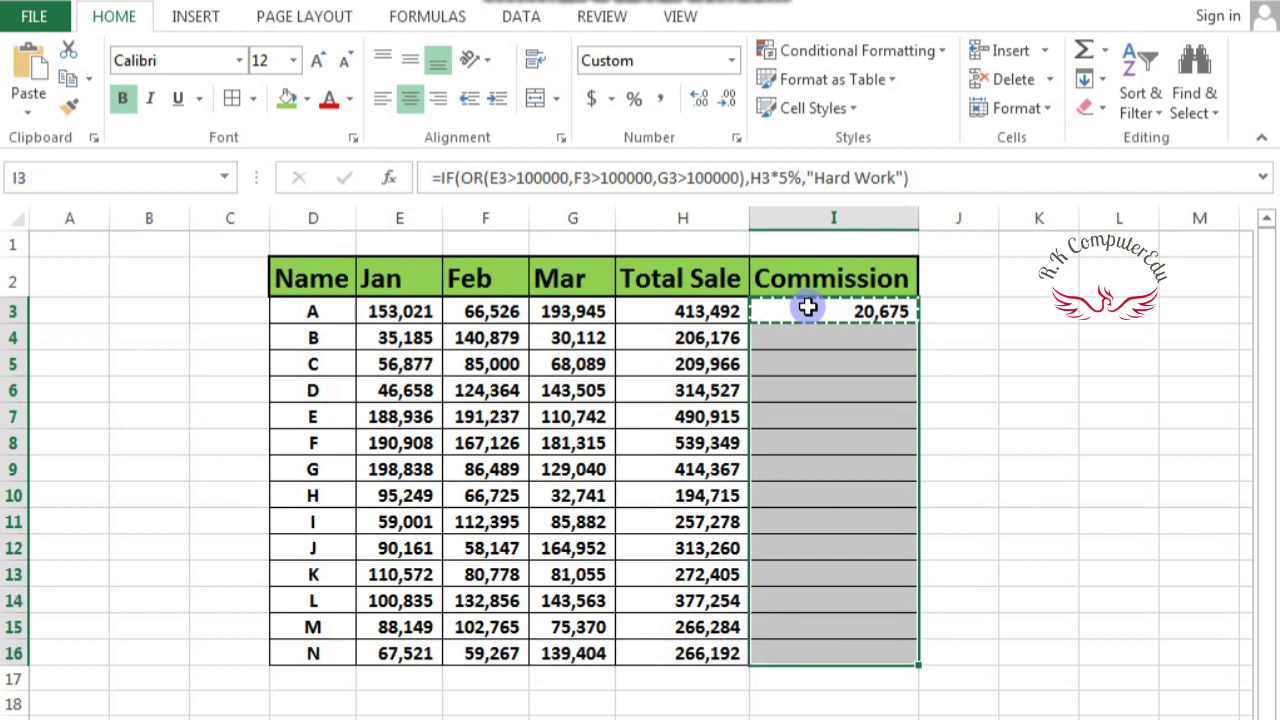
{"action": "key", "text": "ctrl+v"}
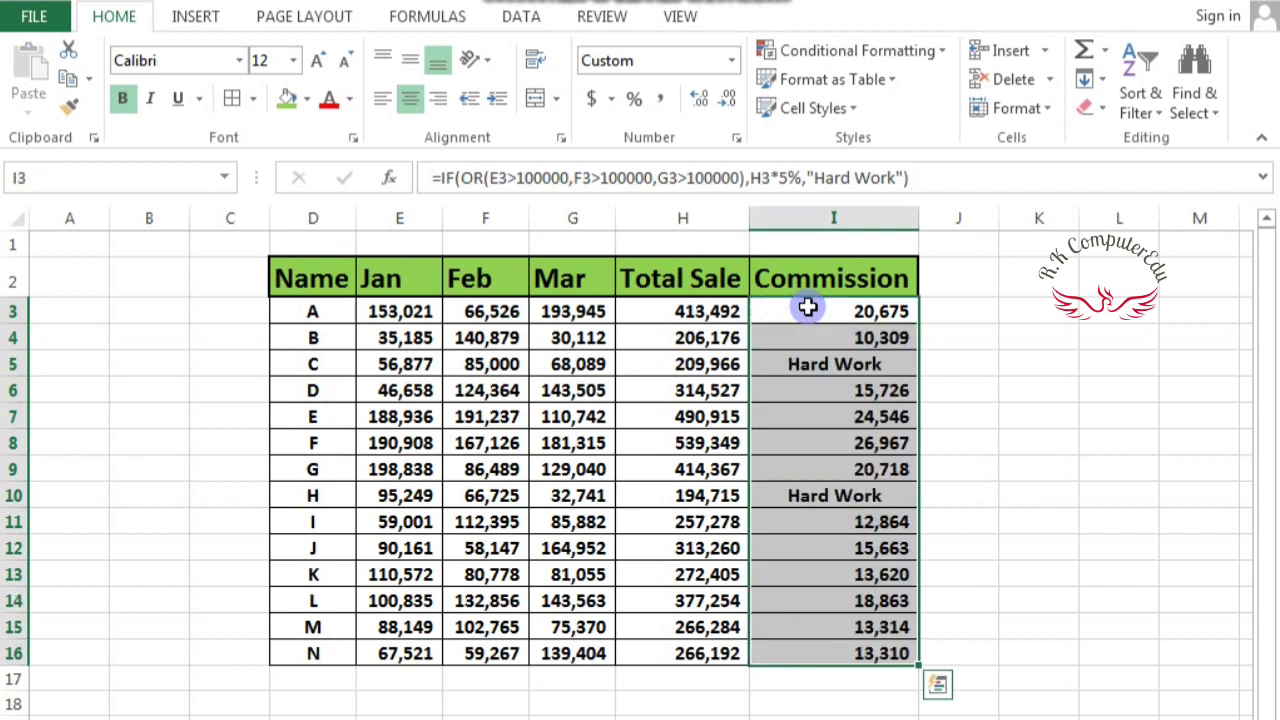
Check the commission formula in I5 against the January, February and March sales in row 5.
{"action": "left_click", "coordinate": [826, 364]}
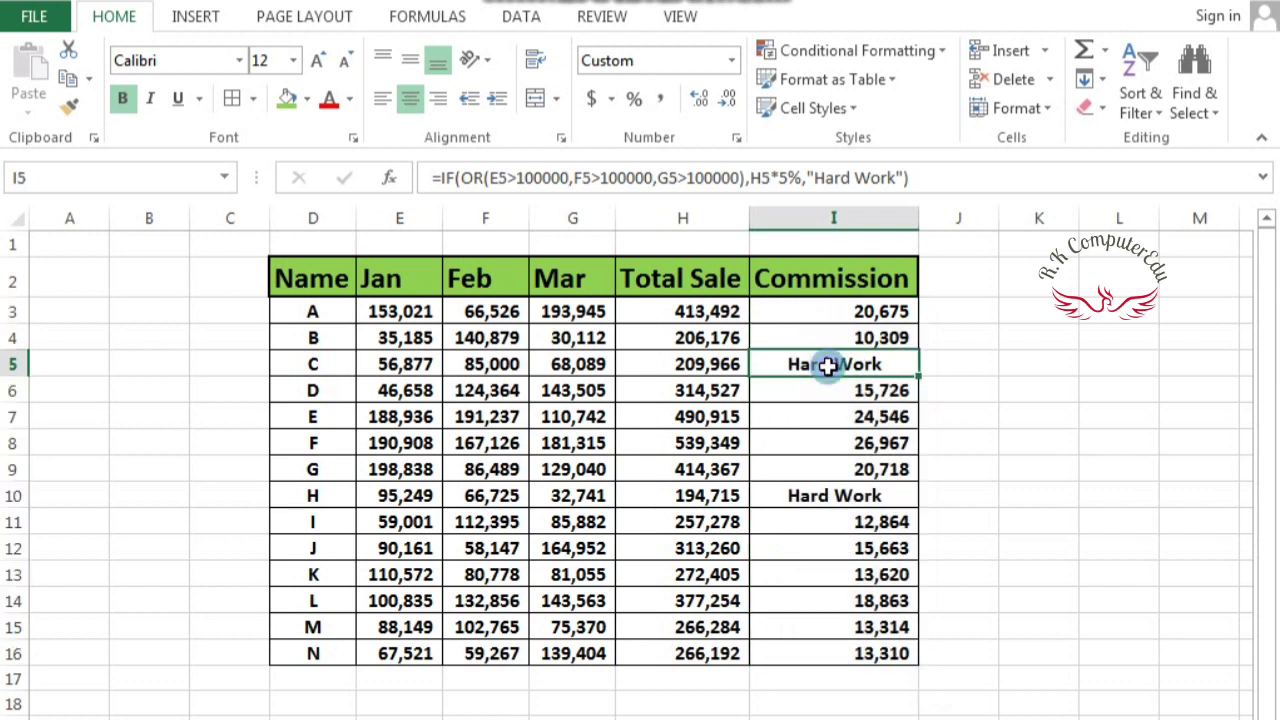
{"action": "left_click", "coordinate": [409, 368]}
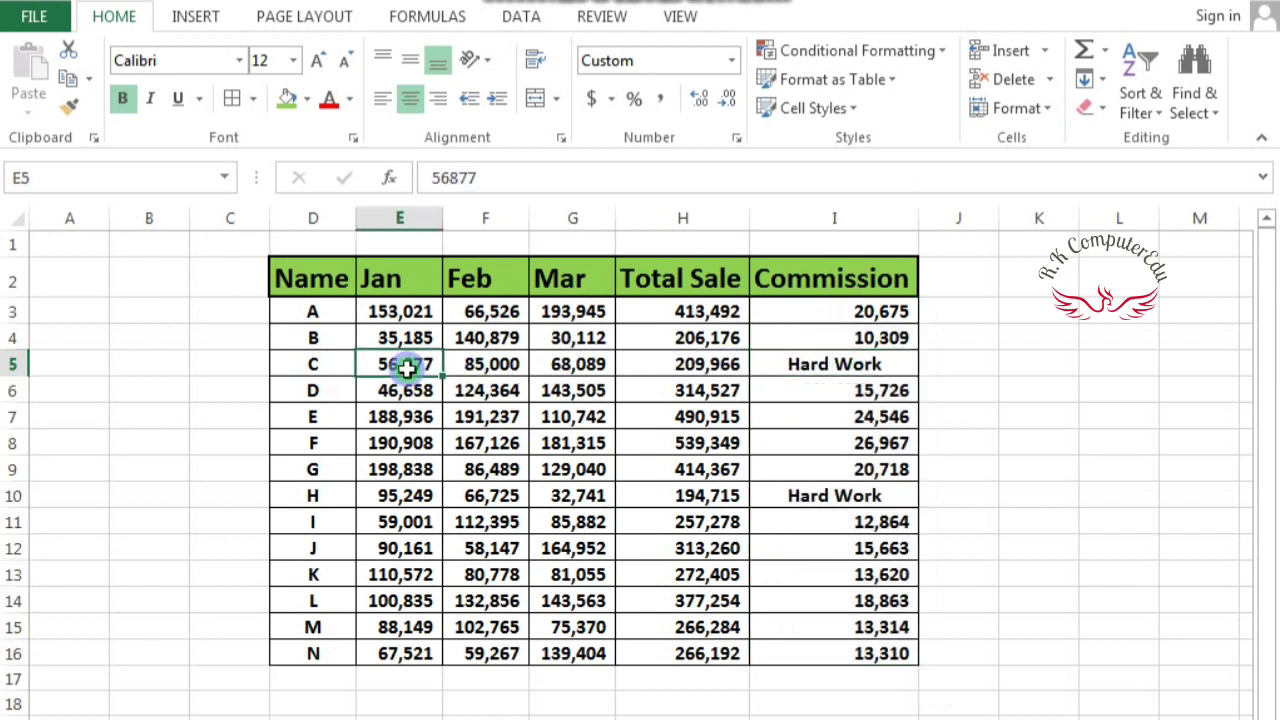
{"action": "left_click", "coordinate": [462, 365]}
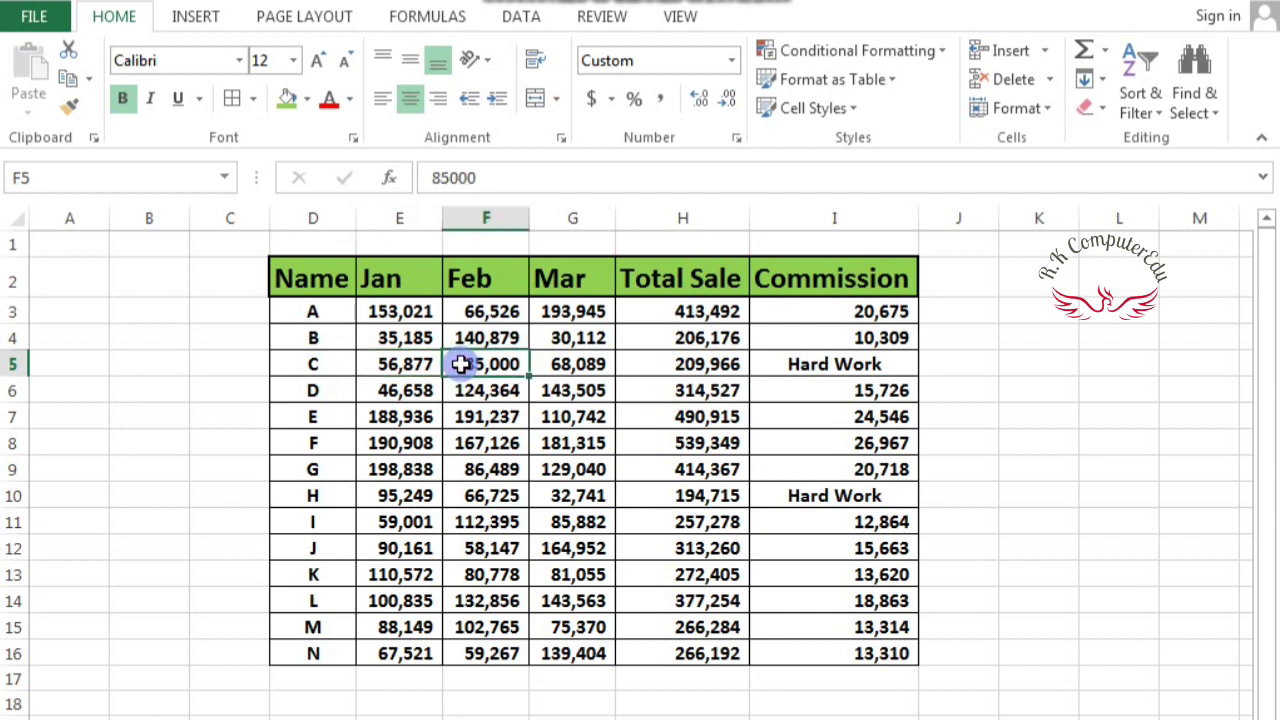
{"action": "left_click", "coordinate": [563, 358]}
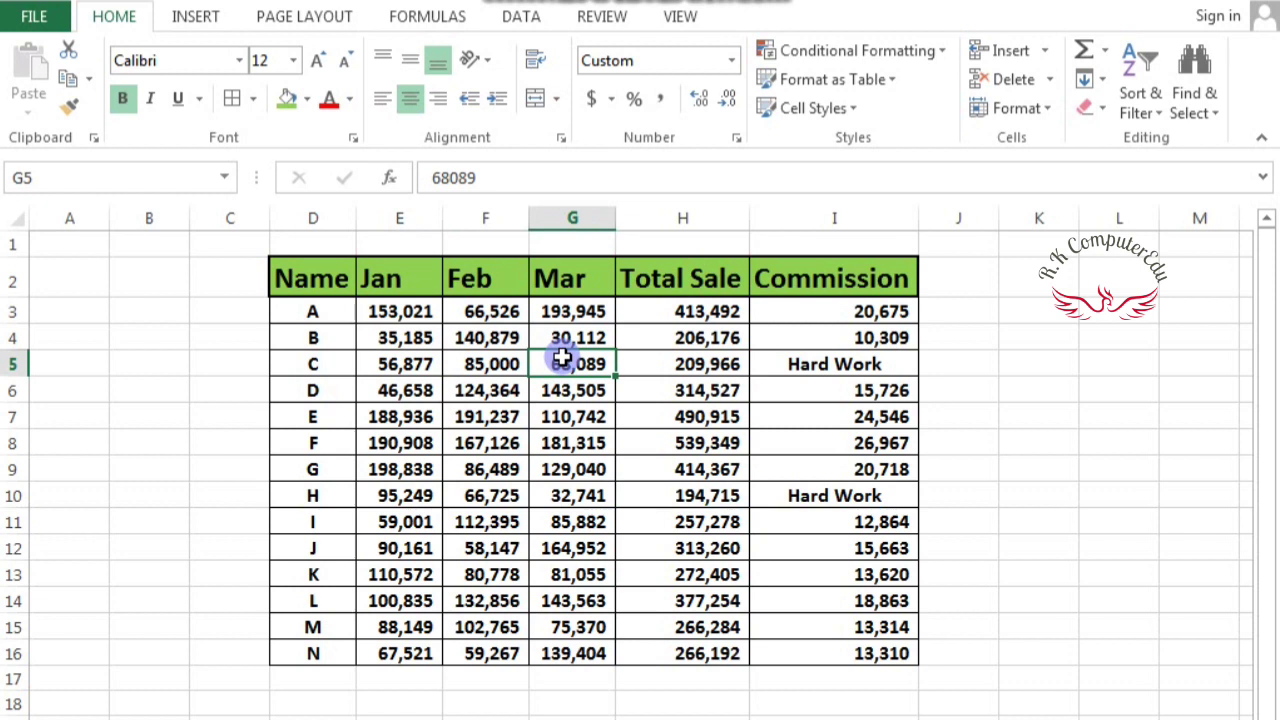
{"action": "left_click", "coordinate": [777, 368]}
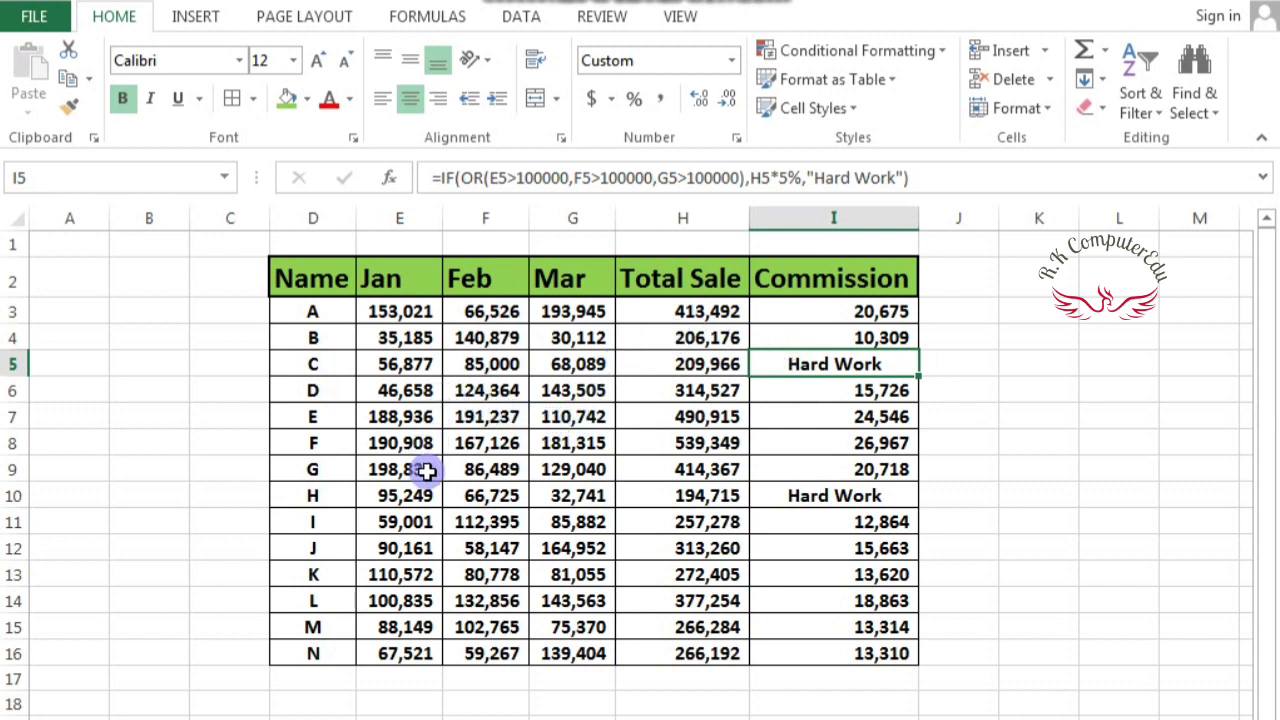
Check the January, February and March sales in row 11 and the copied commission formula in I12.
{"action": "left_click", "coordinate": [410, 527]}
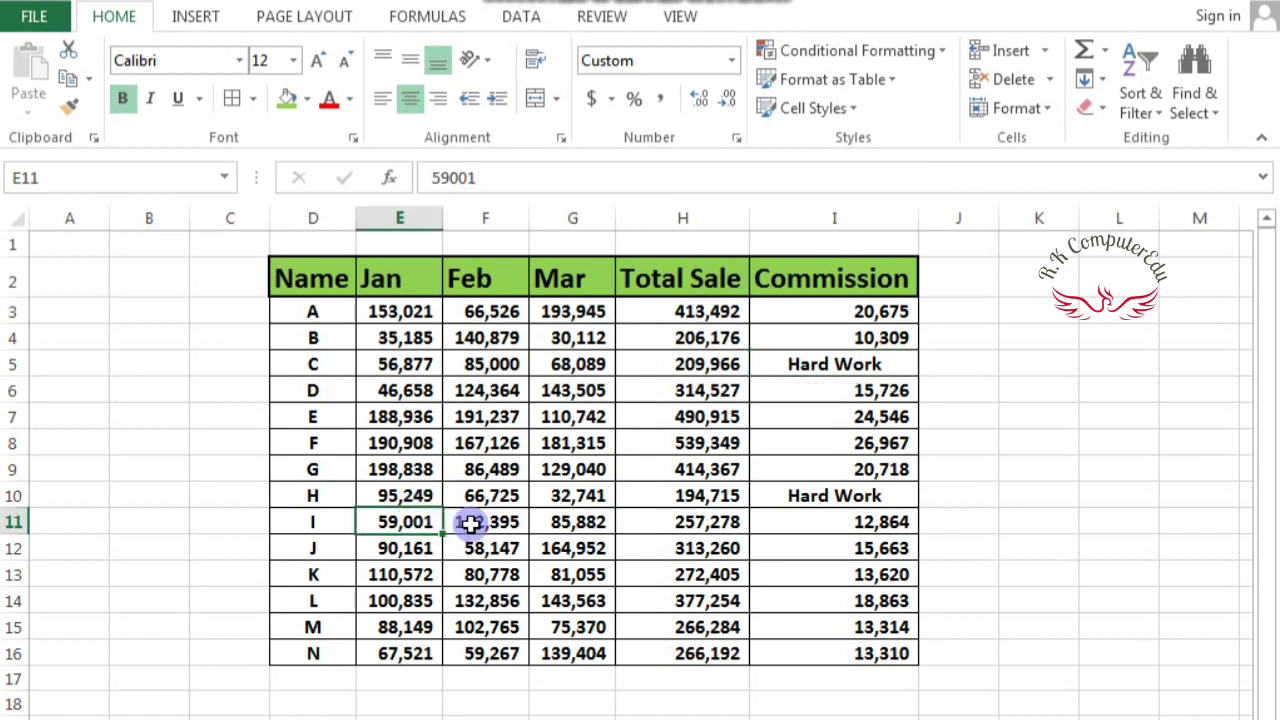
{"action": "left_click", "coordinate": [470, 524]}
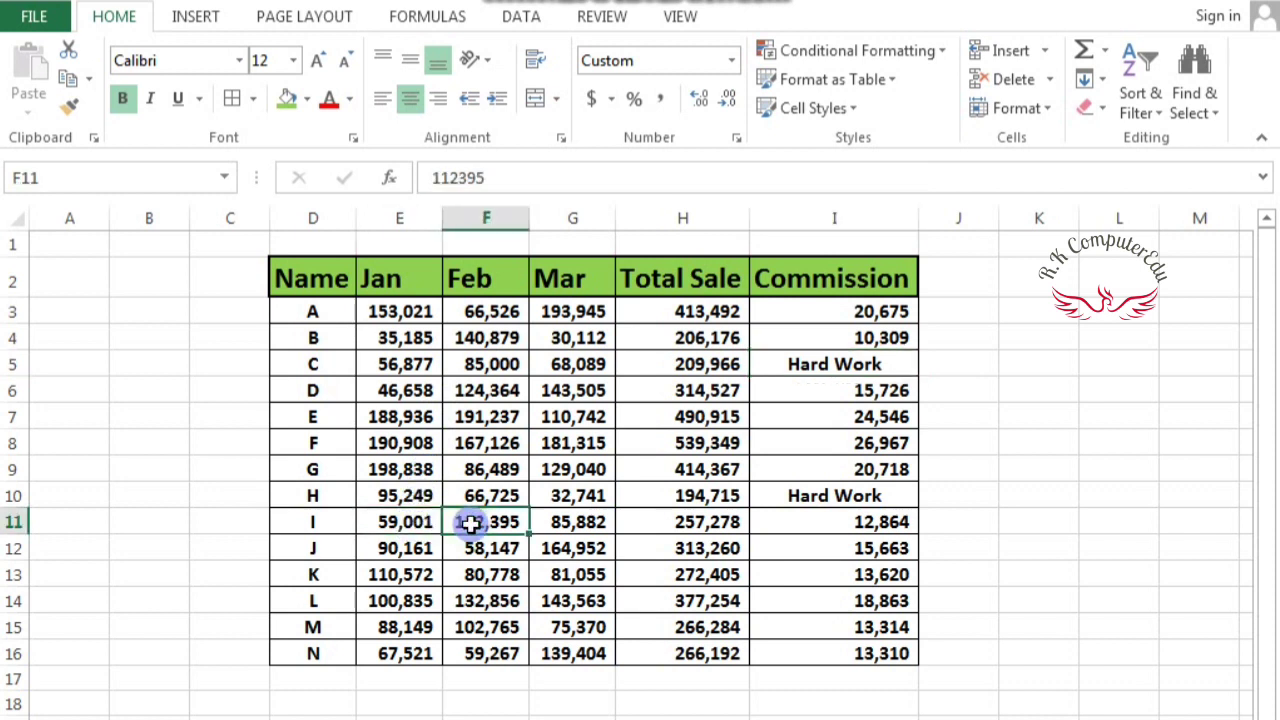
{"action": "left_click", "coordinate": [568, 521]}
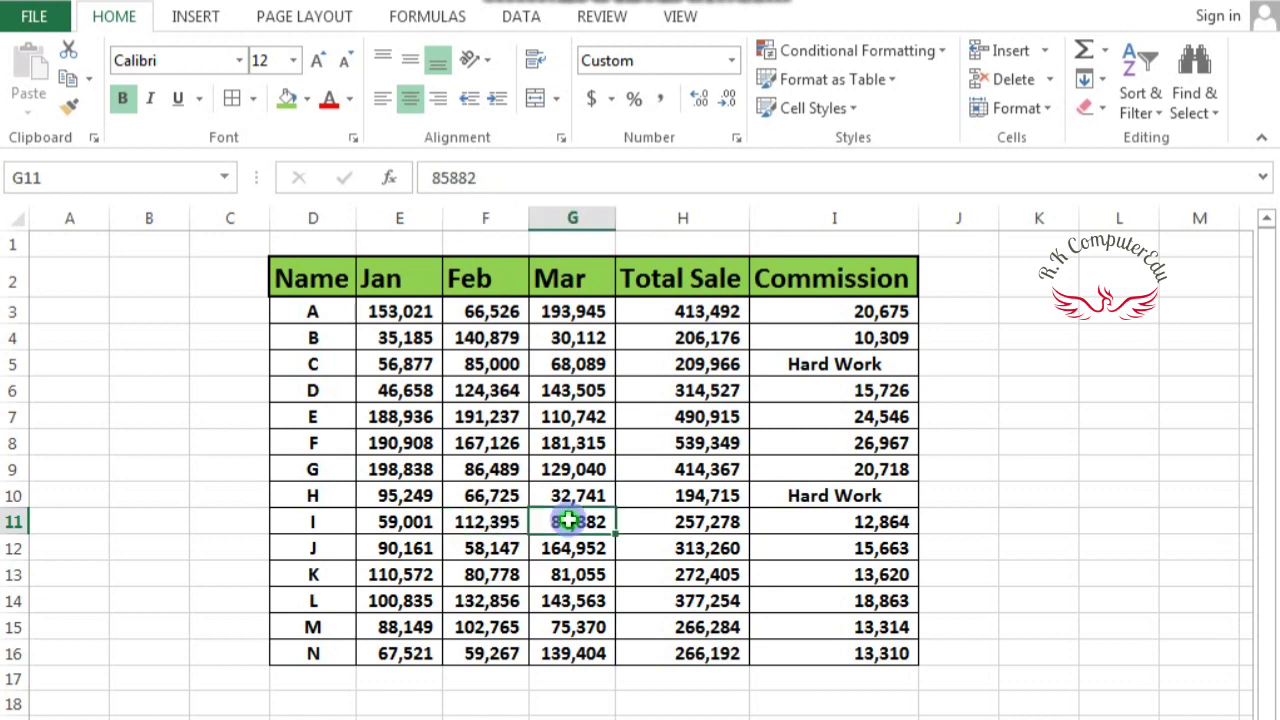
{"action": "left_click", "coordinate": [473, 521]}
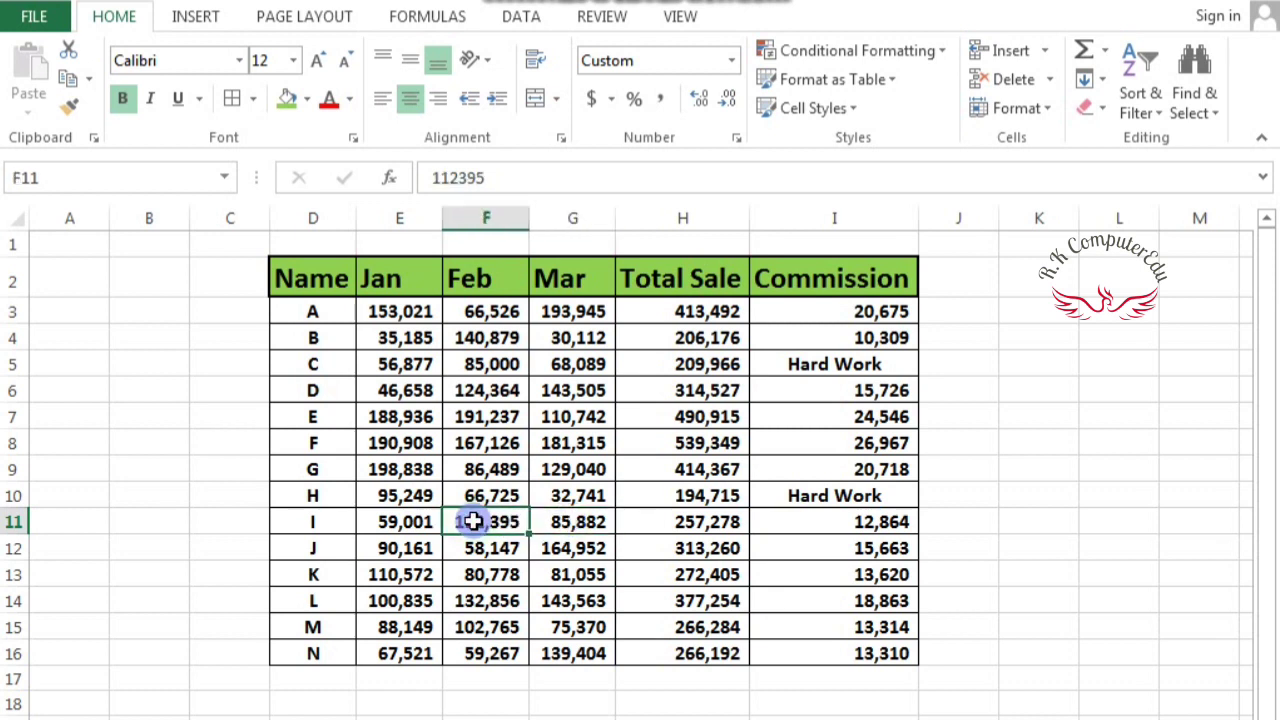
{"action": "left_click", "coordinate": [806, 549]}
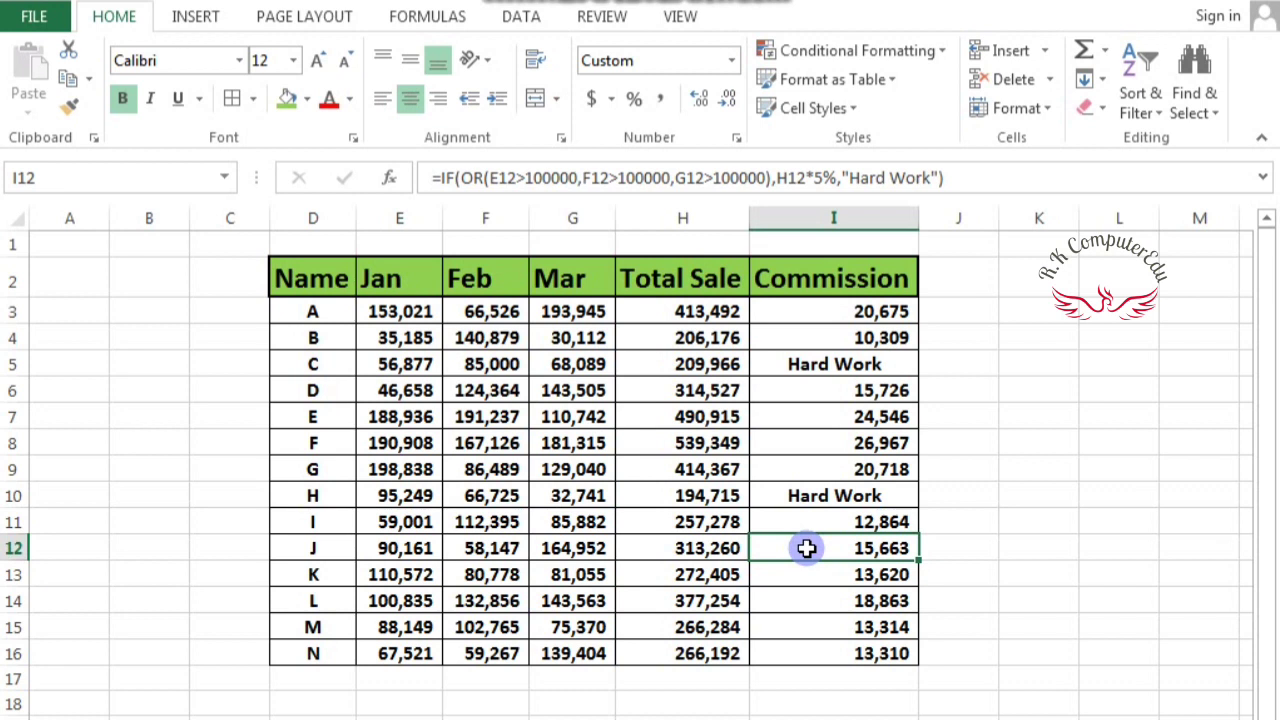
{"action": "left_click", "coordinate": [768, 671]}
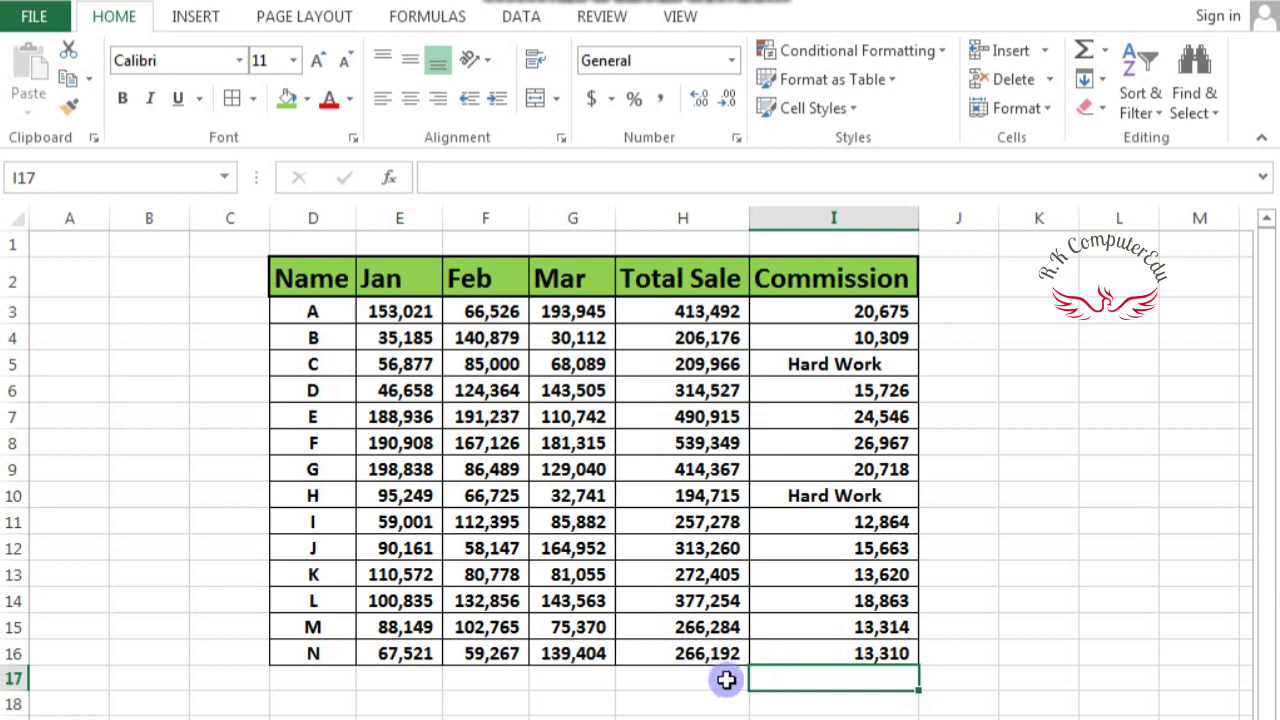
{"action": "left_click", "coordinate": [724, 679]}
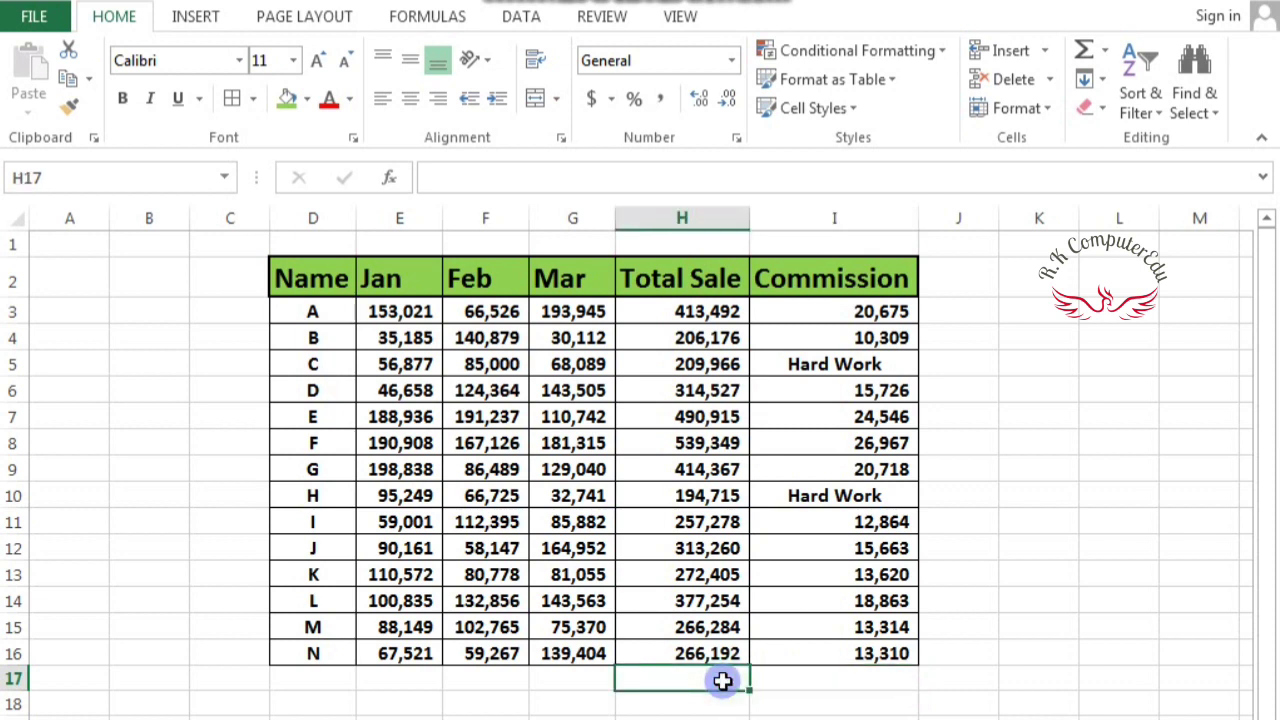